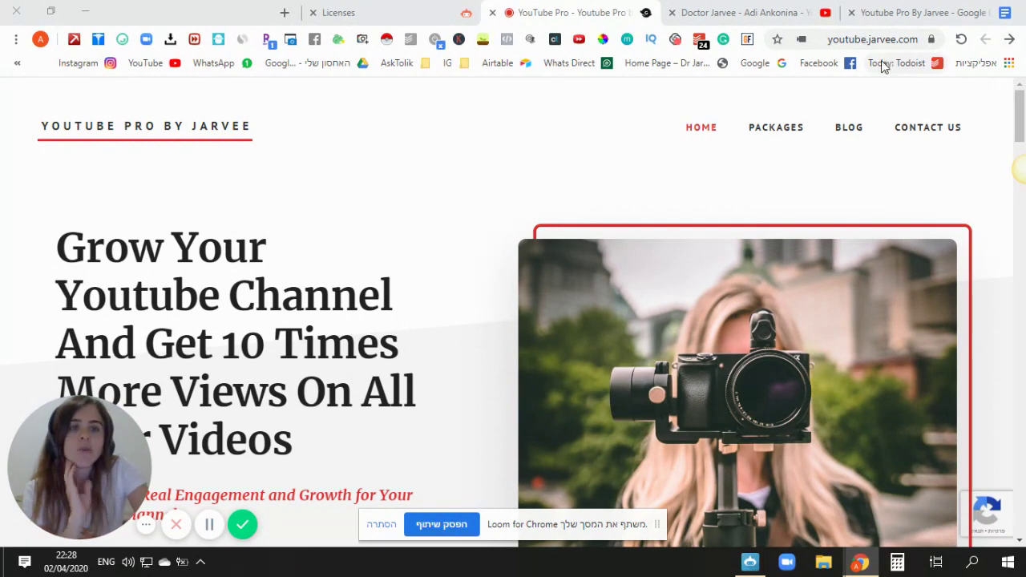
# Go to the Jarvee YouTube Pro Packages page and scroll through the plan cards
pyautogui.click(865, 40)
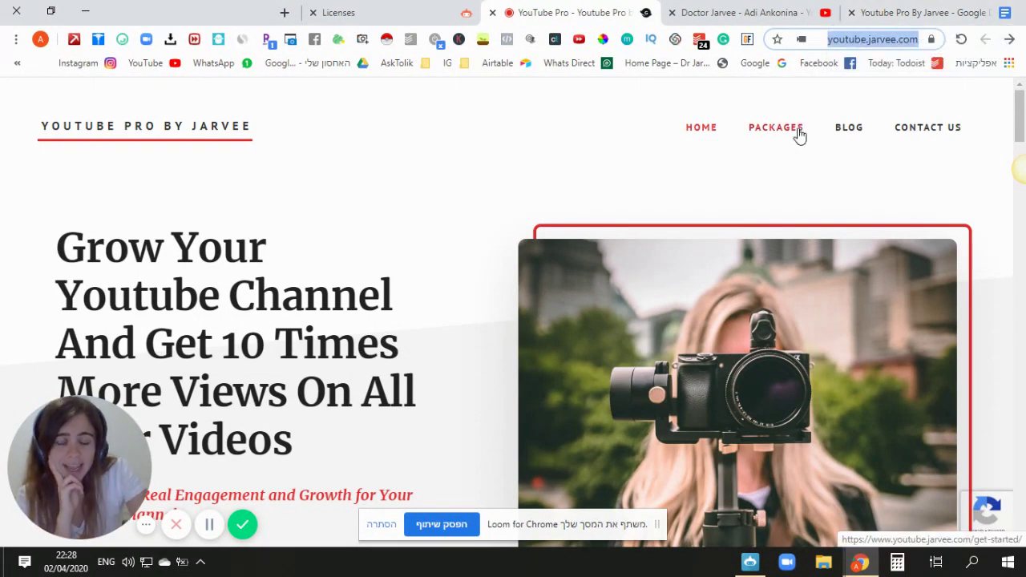
pyautogui.click(774, 128)
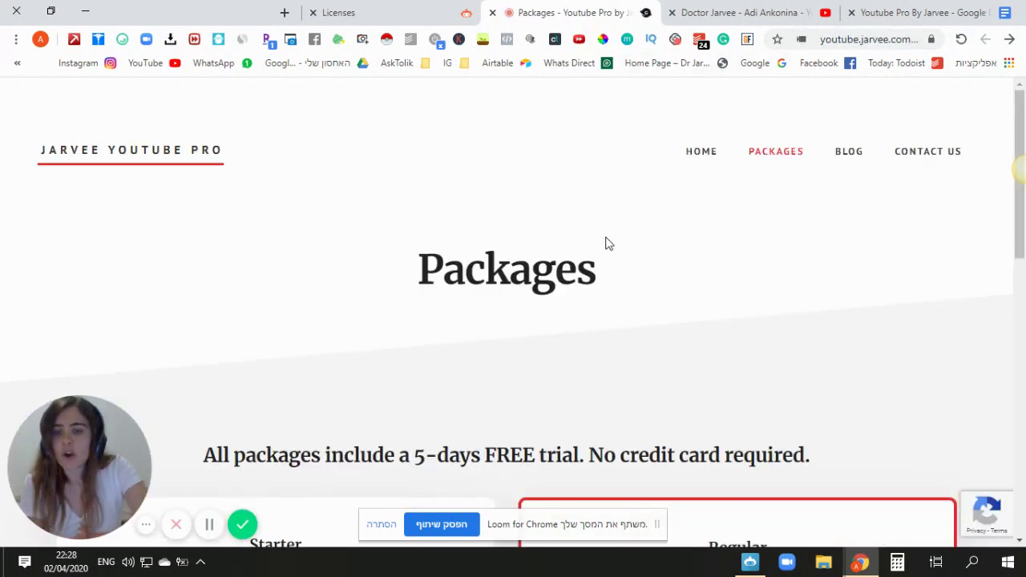
pyautogui.scroll(-2, 607, 233)
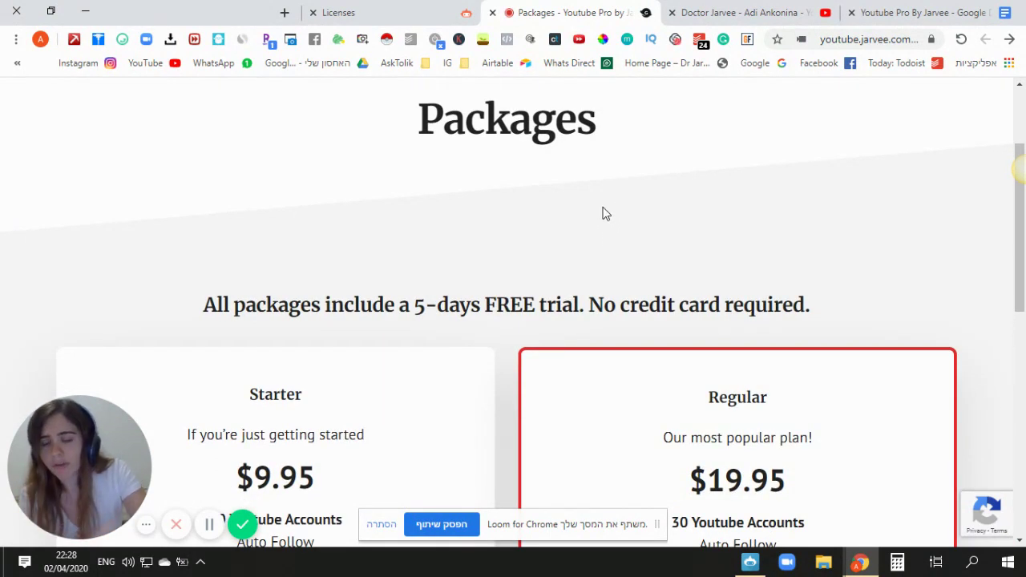
pyautogui.scroll(-1, 606, 210)
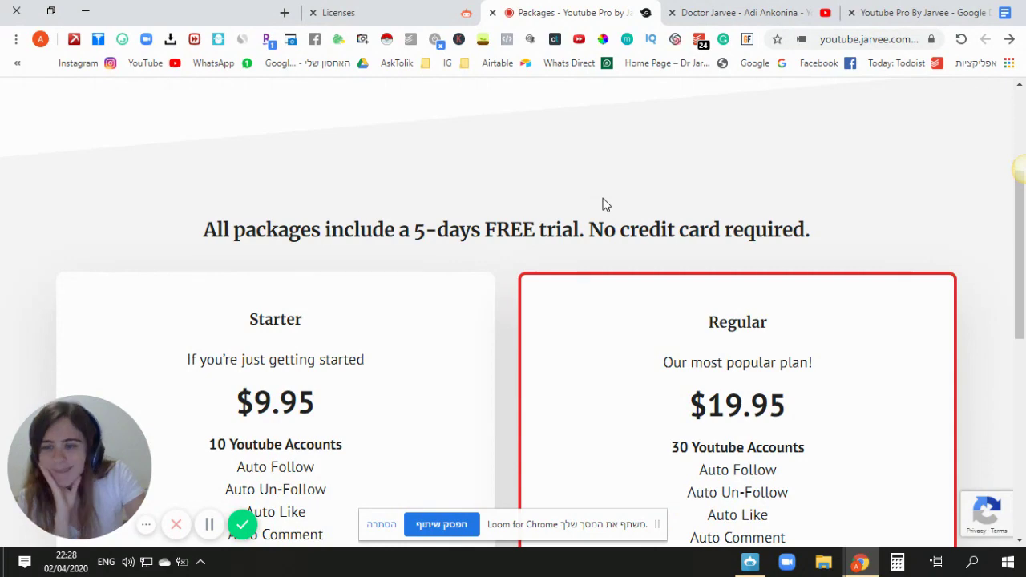
pyautogui.scroll(-3, 612, 192)
pyautogui.scroll(1, 440, 178)
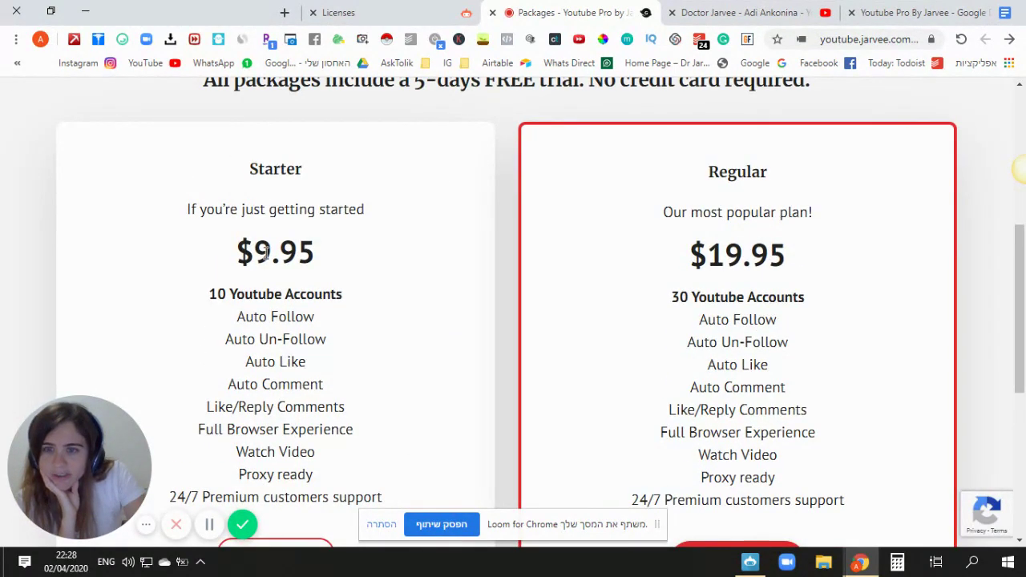
# Compare the Starter plan ($9.95) with the Regular plan (30 Youtube Accounts), then start the Regular plan free trial
pyautogui.moveTo(236, 254); pyautogui.dragTo(304, 279)
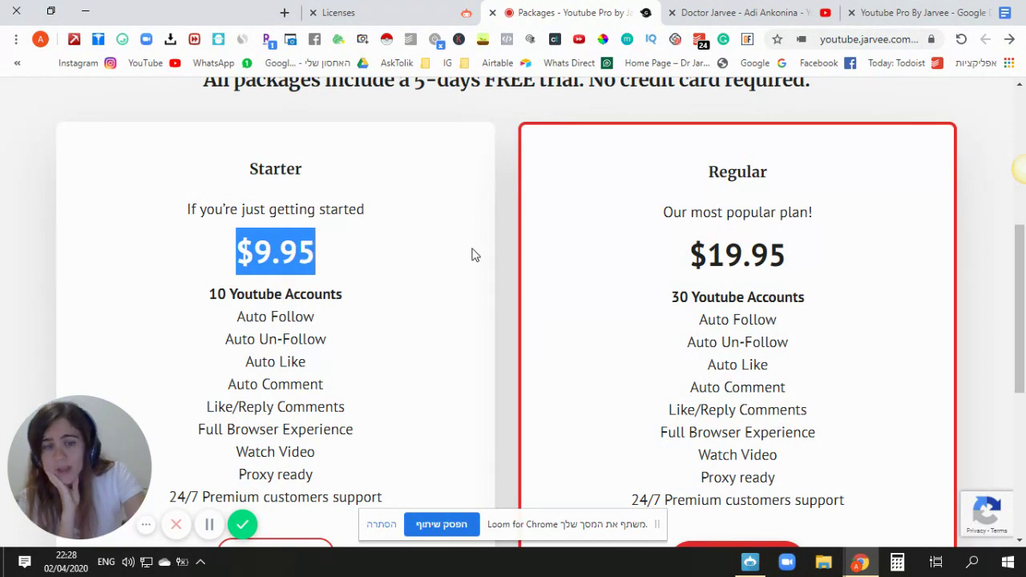
pyautogui.scroll(-1, 474, 254)
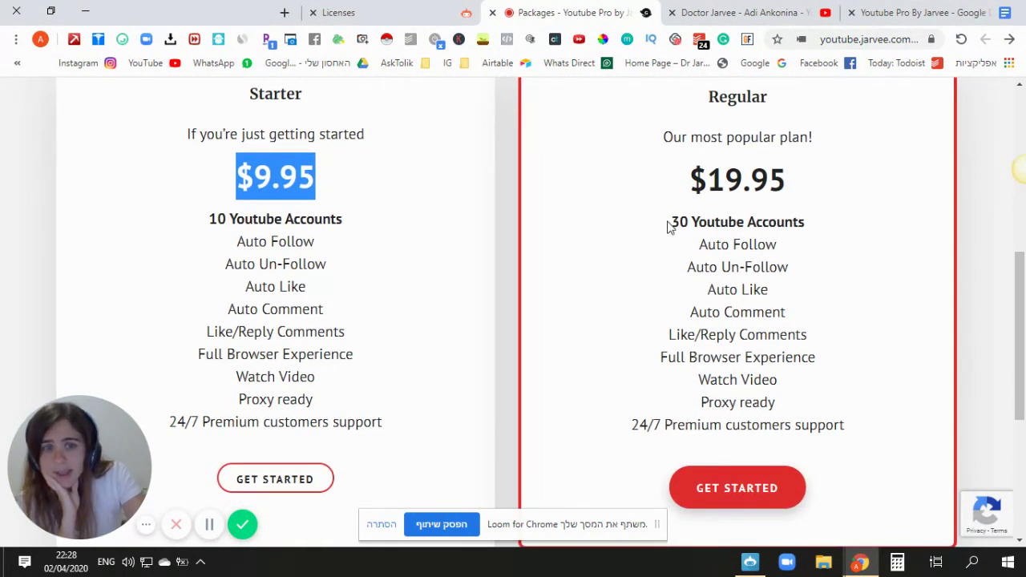
pyautogui.moveTo(670, 222); pyautogui.dragTo(799, 215)
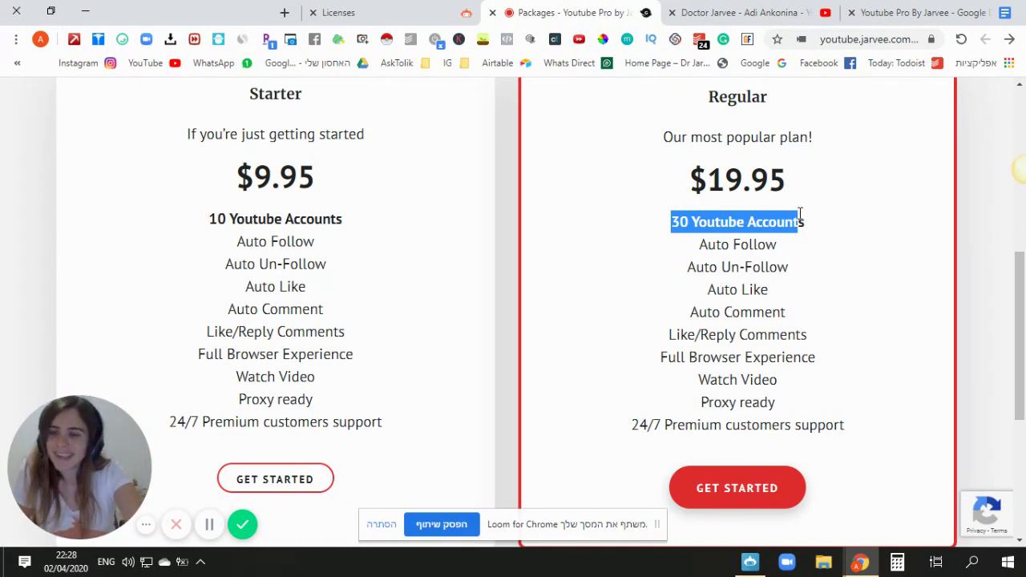
pyautogui.scroll(-3, 535, 292)
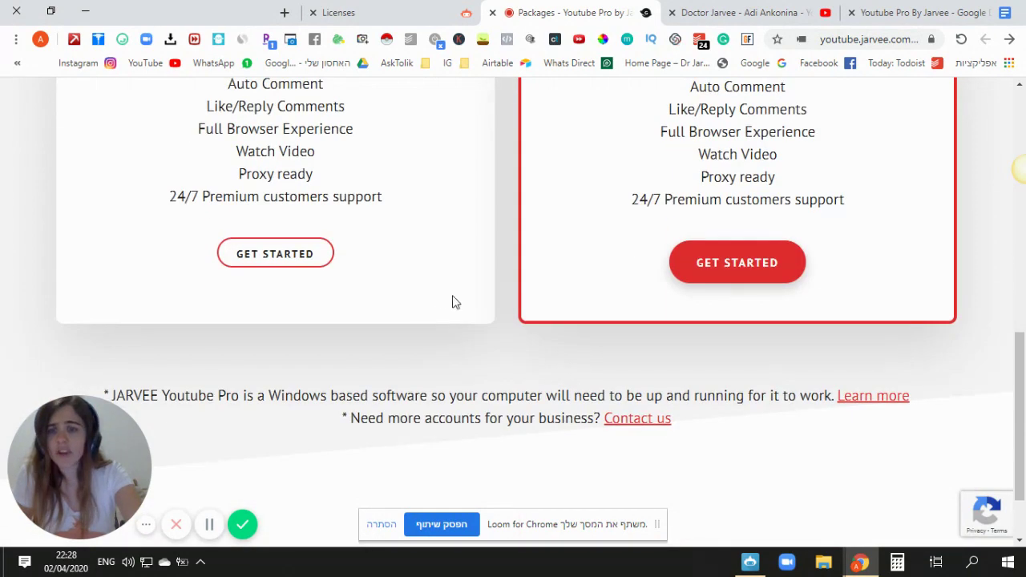
pyautogui.click(710, 262)
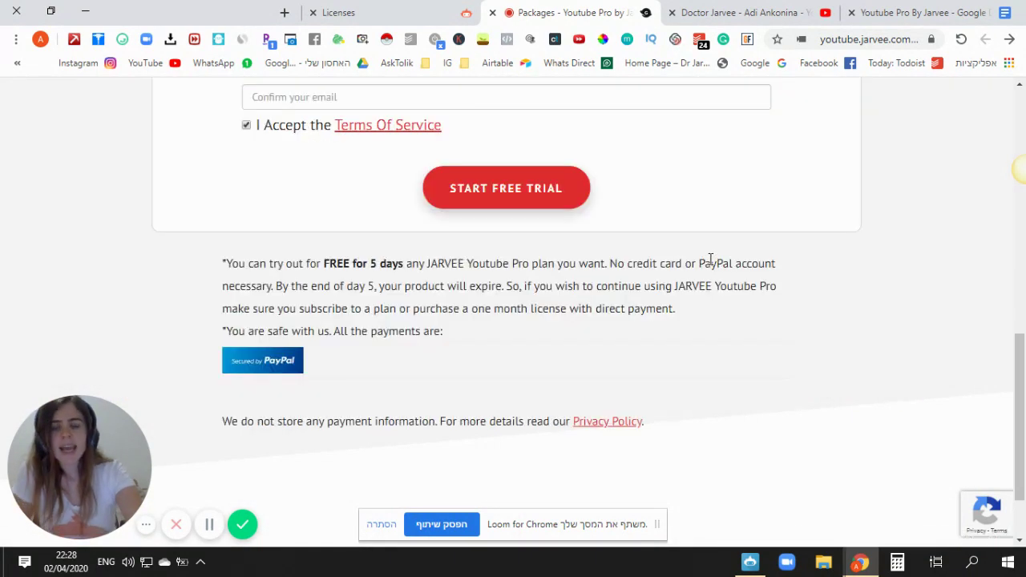
pyautogui.scroll(4, 710, 259)
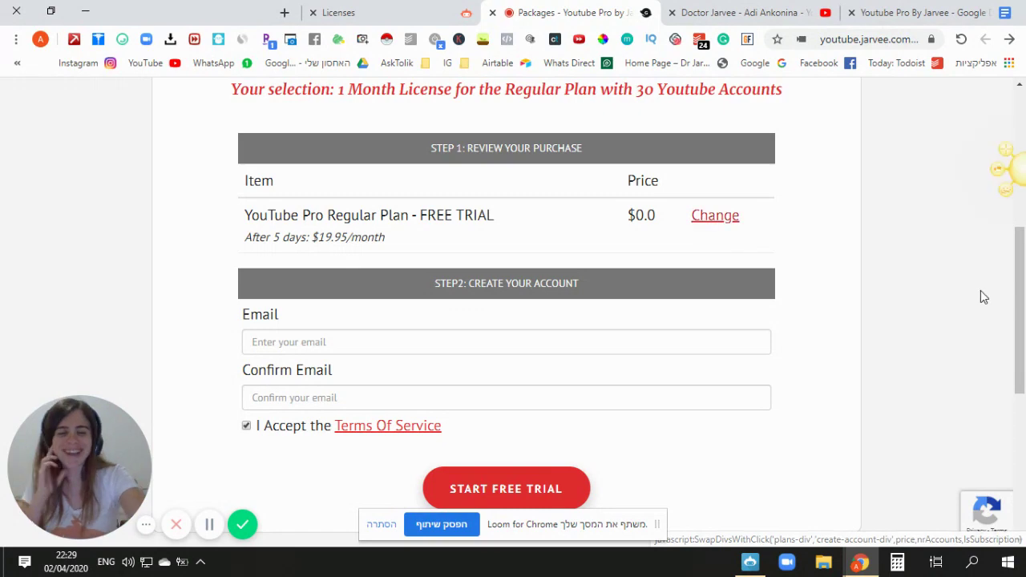
pyautogui.click(754, 560)
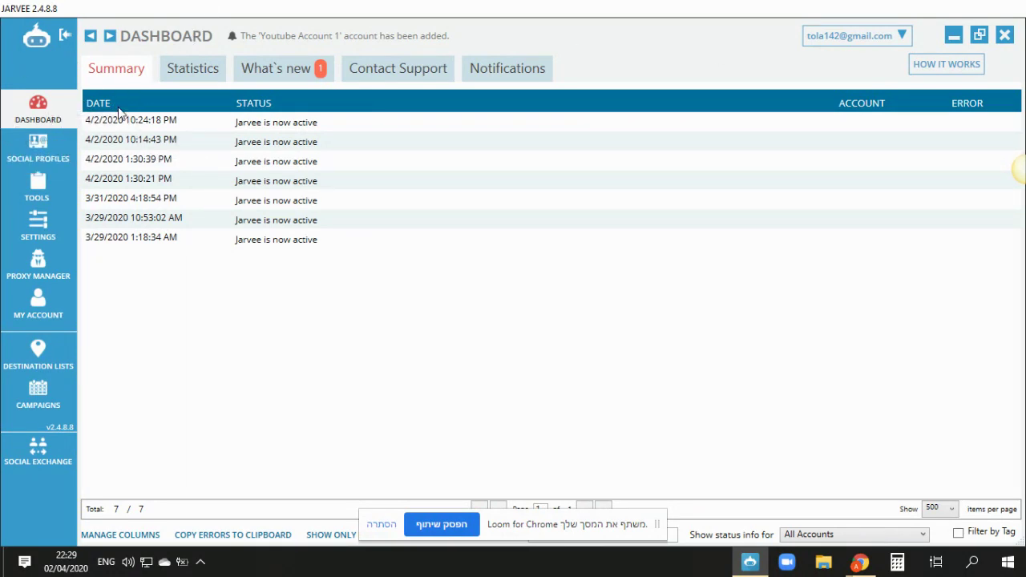
# Add a second YouTube profile, Youtube Account 2, then look through the Tools, Social Profiles and Proxy Manager pages
pyautogui.click(52, 156)
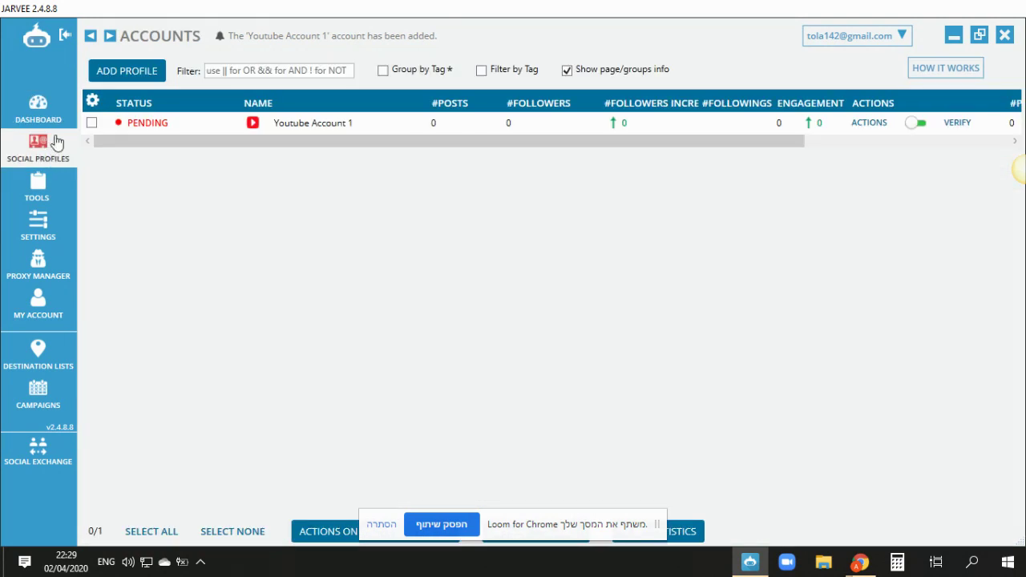
pyautogui.click(141, 75)
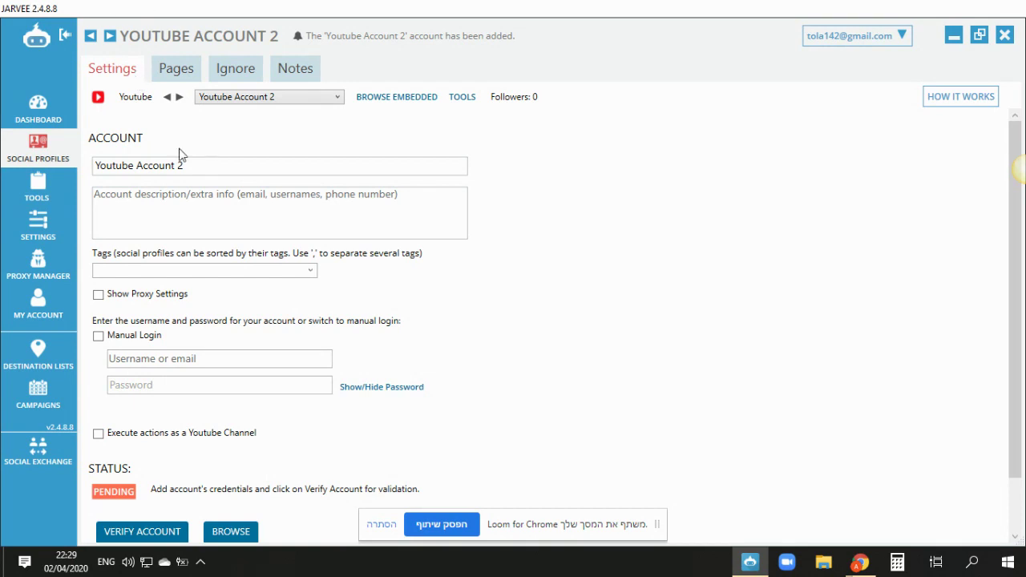
pyautogui.click(33, 184)
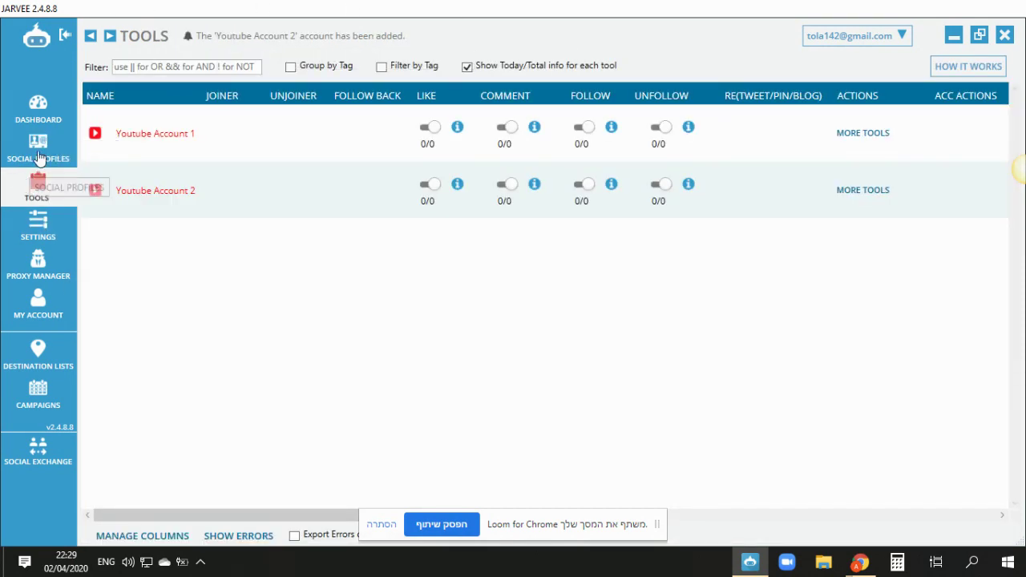
pyautogui.click(38, 157)
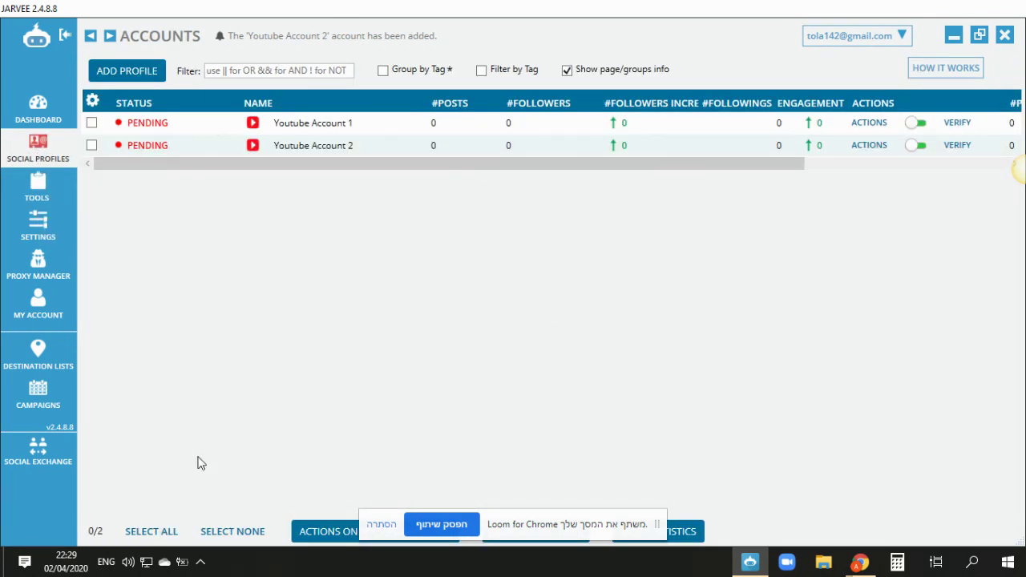
pyautogui.click(30, 280)
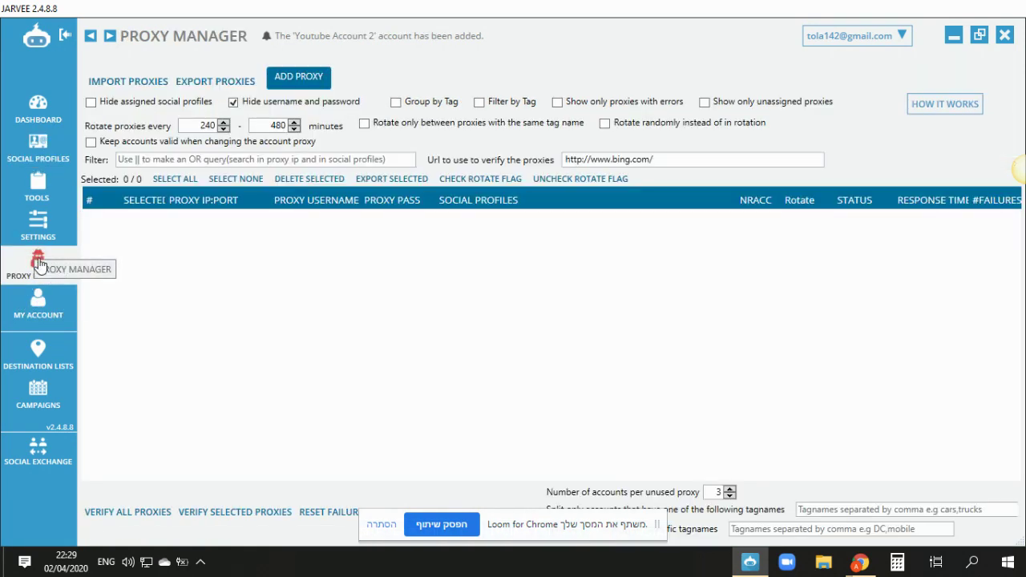
# Browse the Settings, Subscription, Destination Lists, Campaigns, Social Exchange and Tools pages, then return to Social Profiles
pyautogui.click(36, 240)
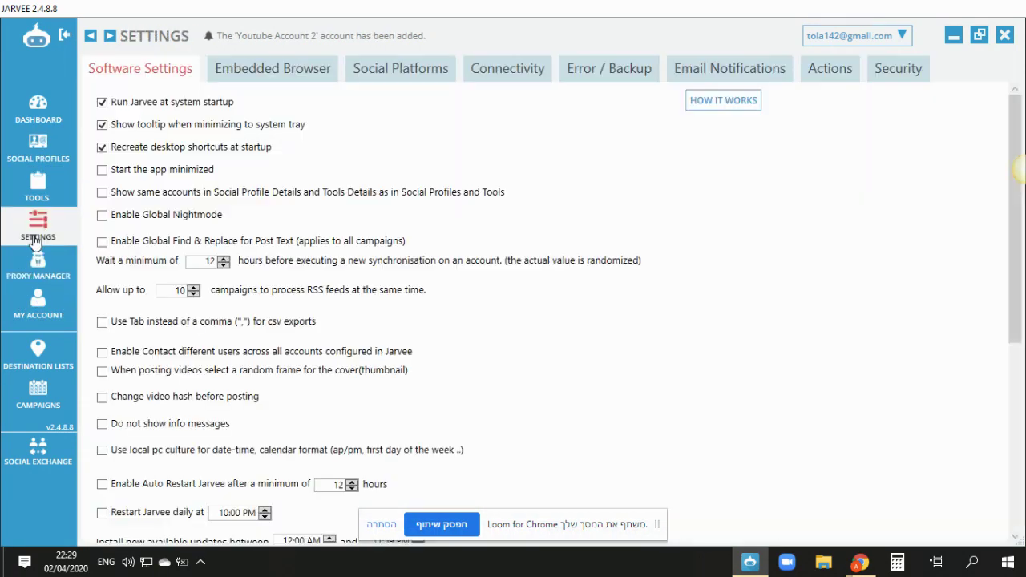
pyautogui.click(35, 308)
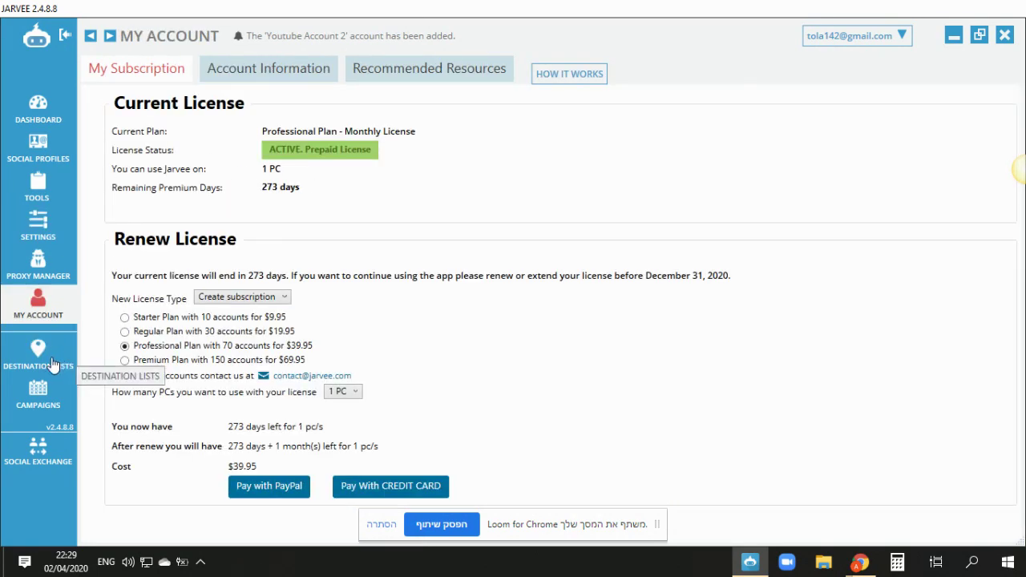
pyautogui.click(46, 358)
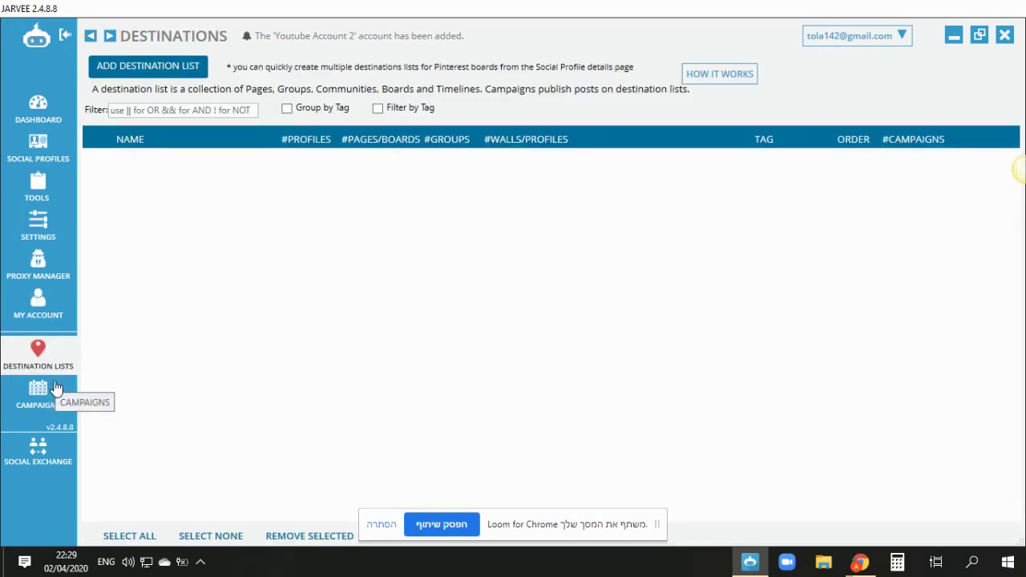
pyautogui.click(49, 390)
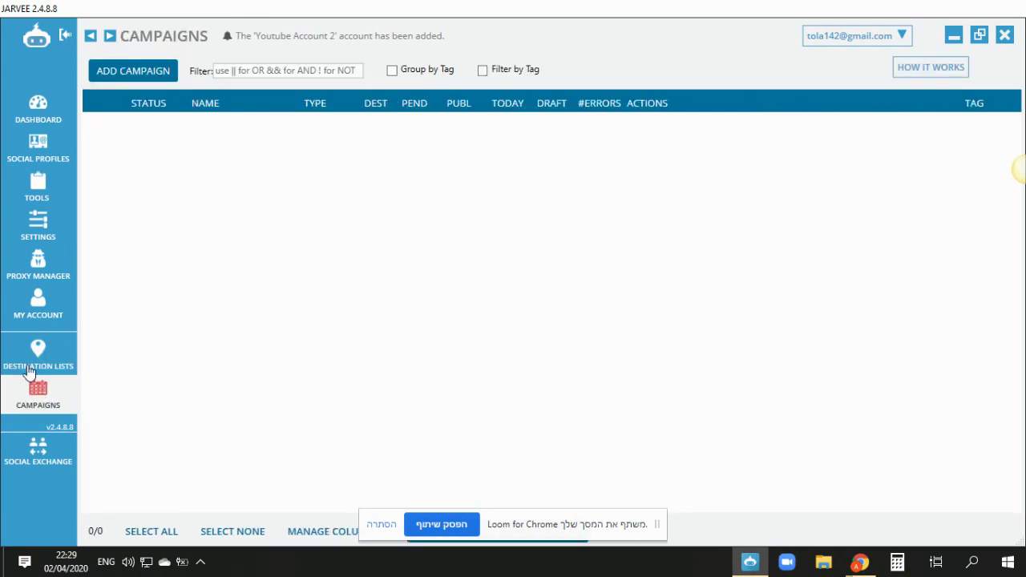
pyautogui.click(43, 460)
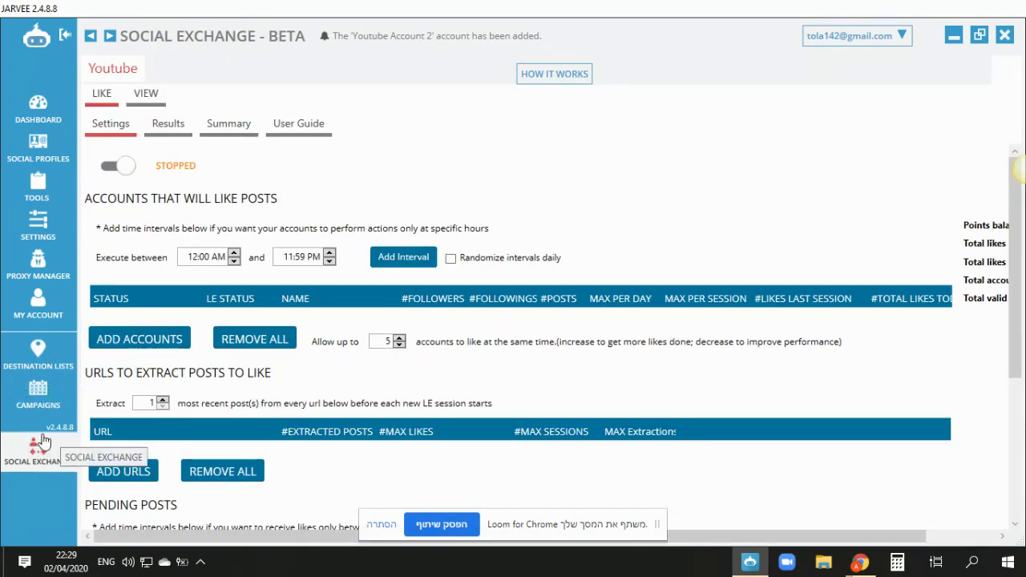
pyautogui.click(26, 197)
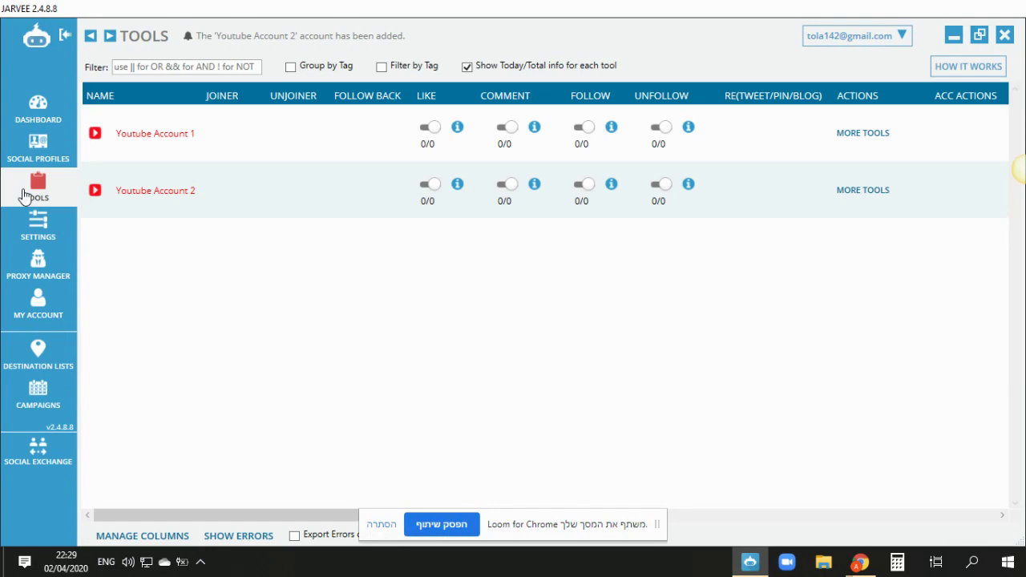
pyautogui.click(38, 154)
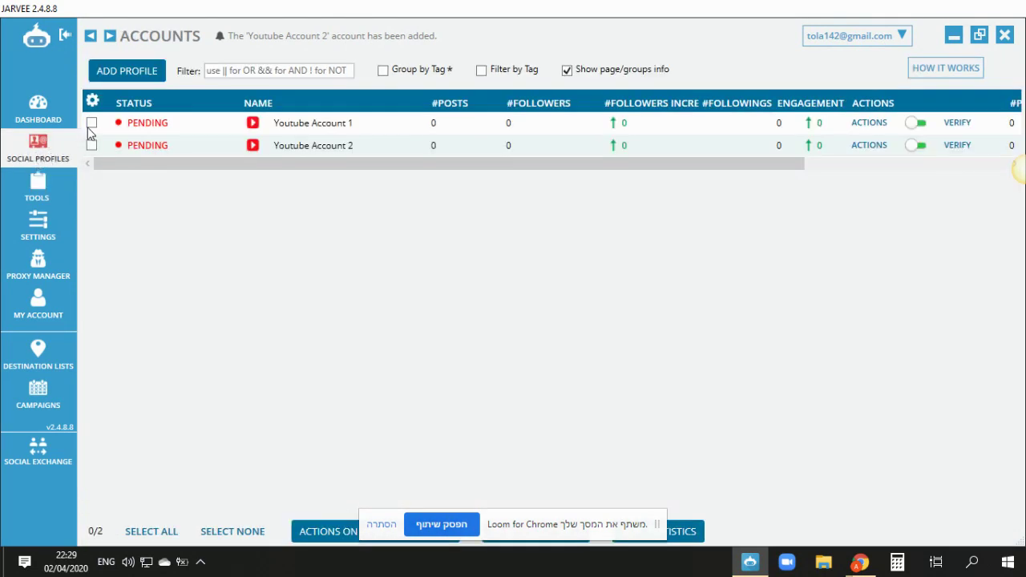
# Bulk-delete Youtube Account 1 and Youtube Account 2, then add a fresh YouTube profile
pyautogui.click(91, 123)
pyautogui.click(92, 145)
pyautogui.click(381, 525)
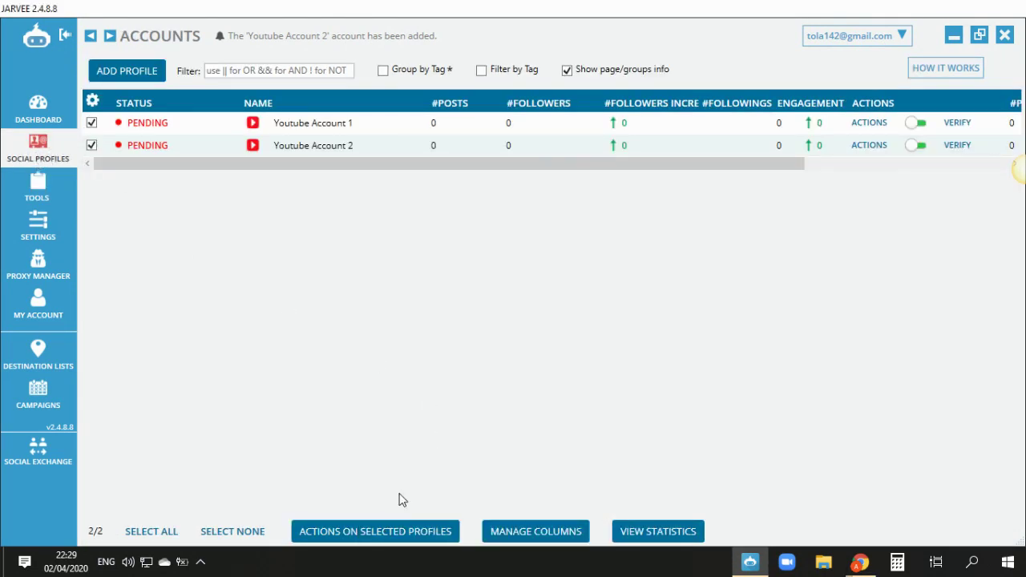
pyautogui.click(386, 519)
pyautogui.scroll(-3, 357, 341)
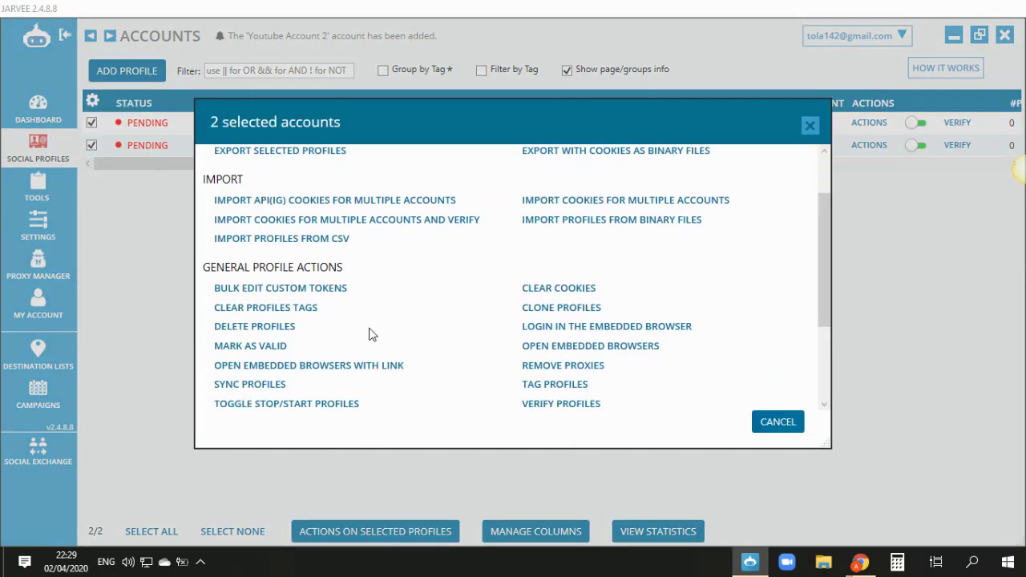
pyautogui.scroll(-2, 369, 333)
pyautogui.click(258, 184)
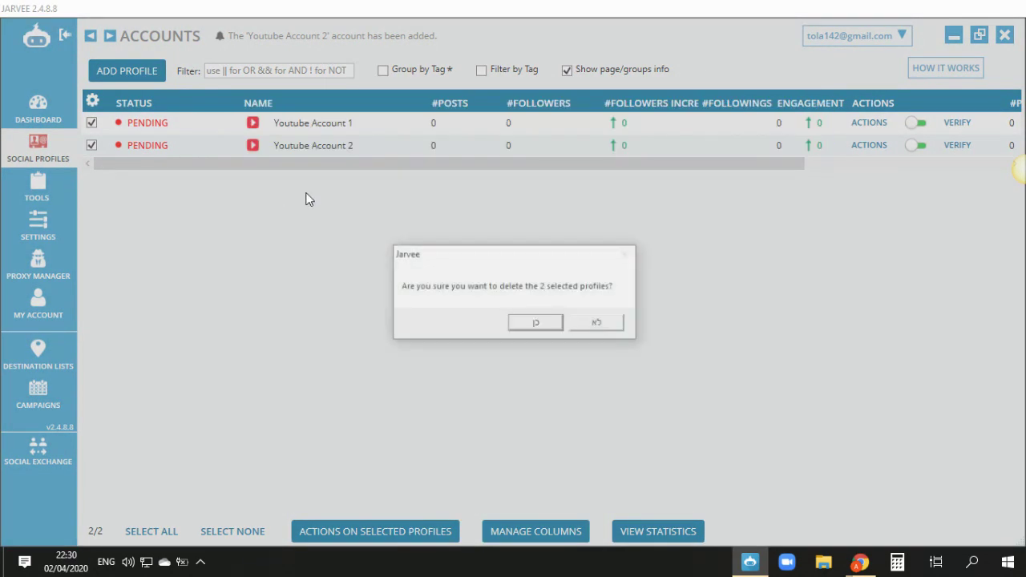
pyautogui.click(535, 322)
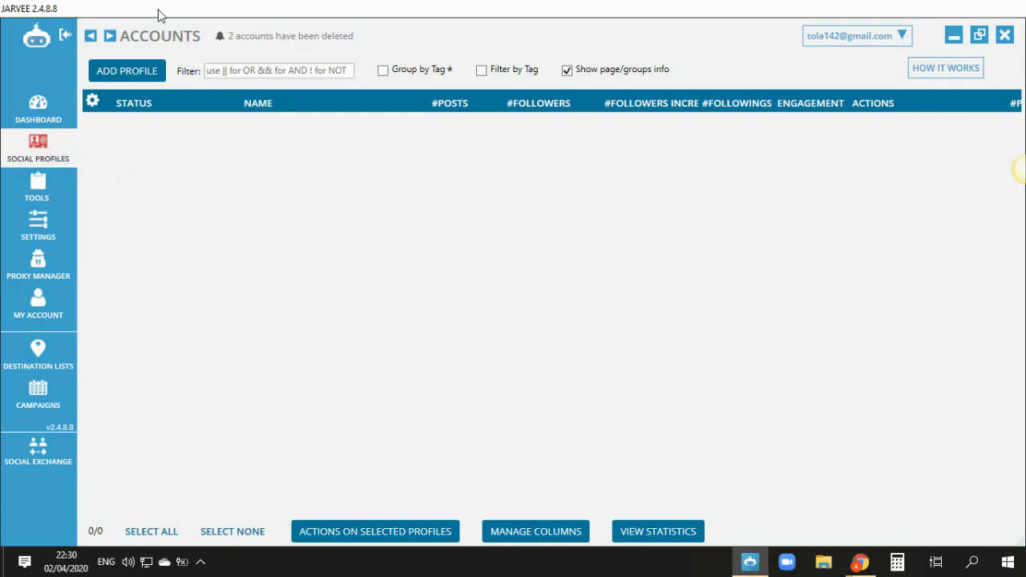
pyautogui.click(133, 79)
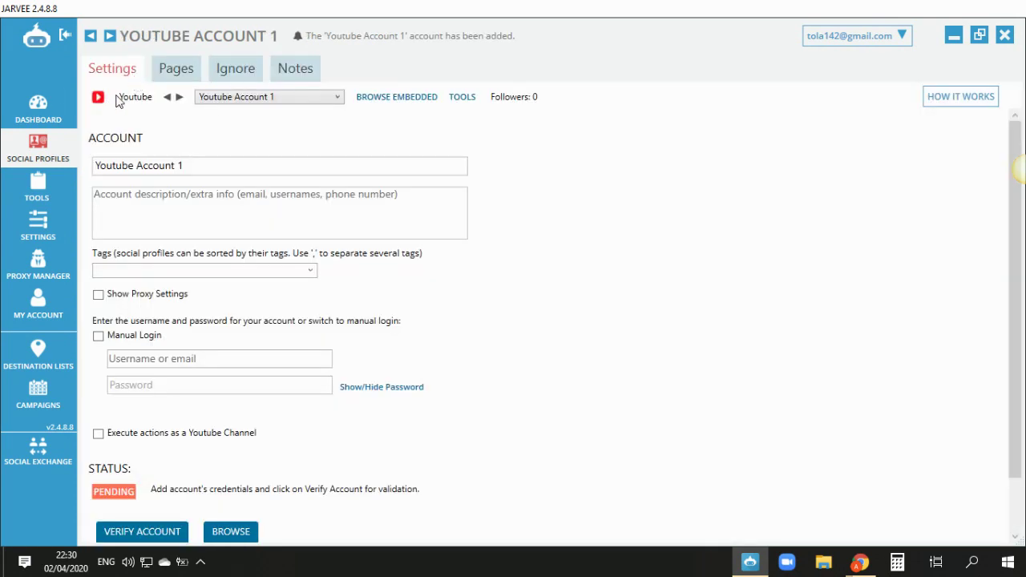
# Rename the new profile to the owner's full name
pyautogui.write('A')
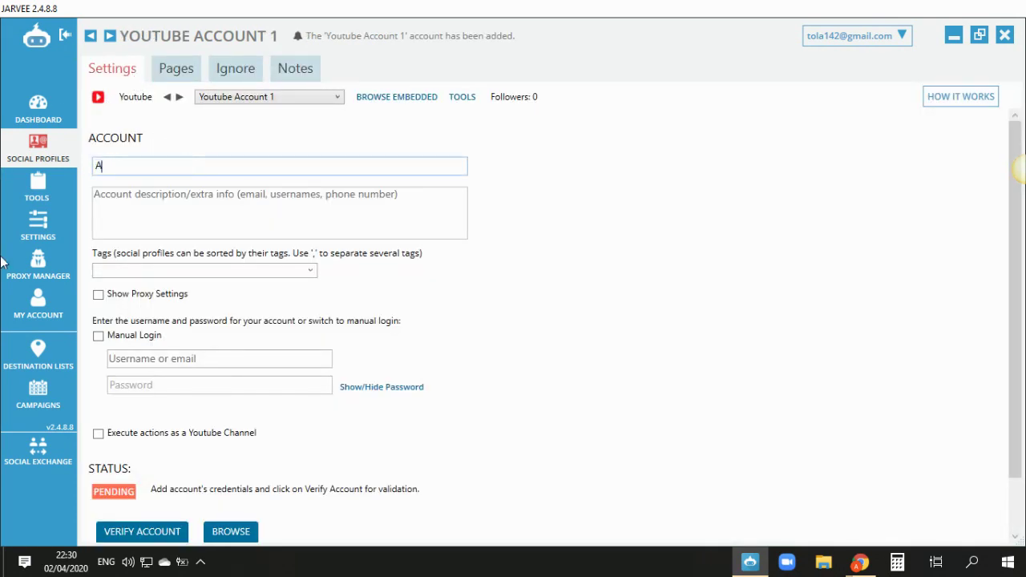
pyautogui.write('di Ankonina')
# Copy the login e-mail line from the end of the Youtube Pro By Jarvee notes in Google Docs
pyautogui.moveTo(860, 561)
pyautogui.click(962, 503)
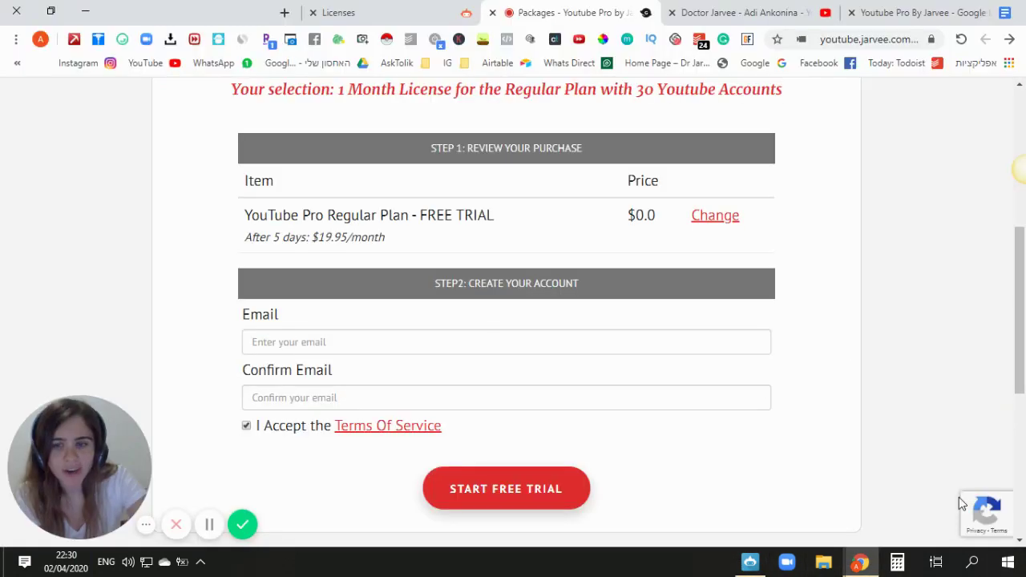
pyautogui.click(899, 8)
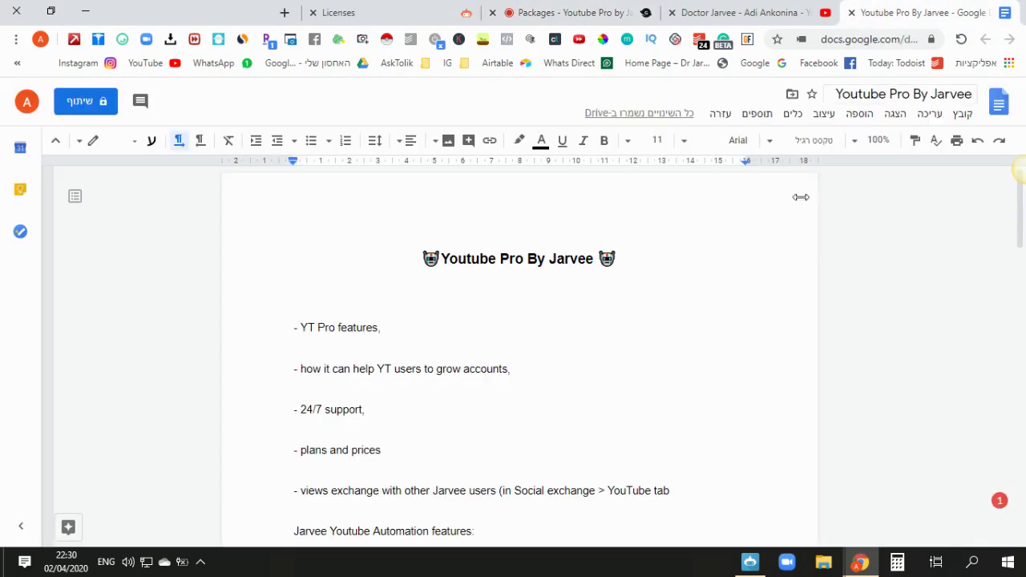
pyautogui.scroll(-10, 613, 373)
pyautogui.scroll(-10, 614, 370)
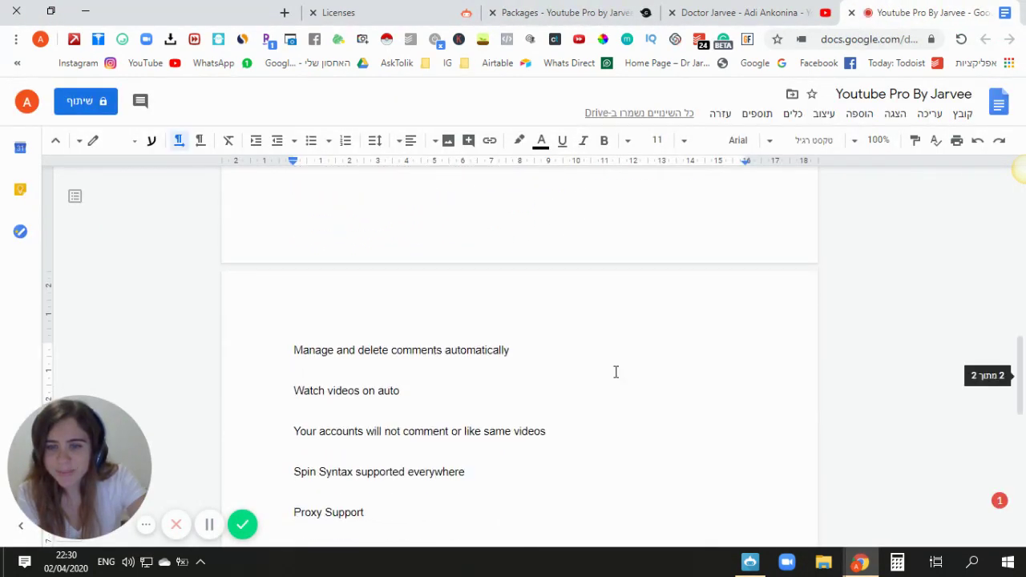
pyautogui.doubleClick(418, 191)
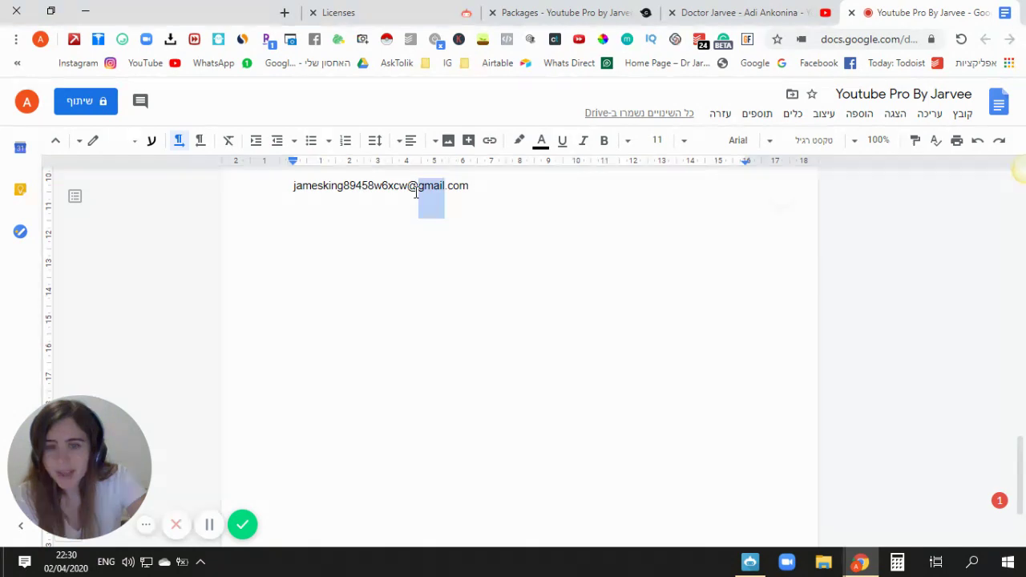
pyautogui.tripleClick(417, 190)
pyautogui.click(418, 190)
pyautogui.doubleClick(418, 191)
pyautogui.tripleClick(417, 191)
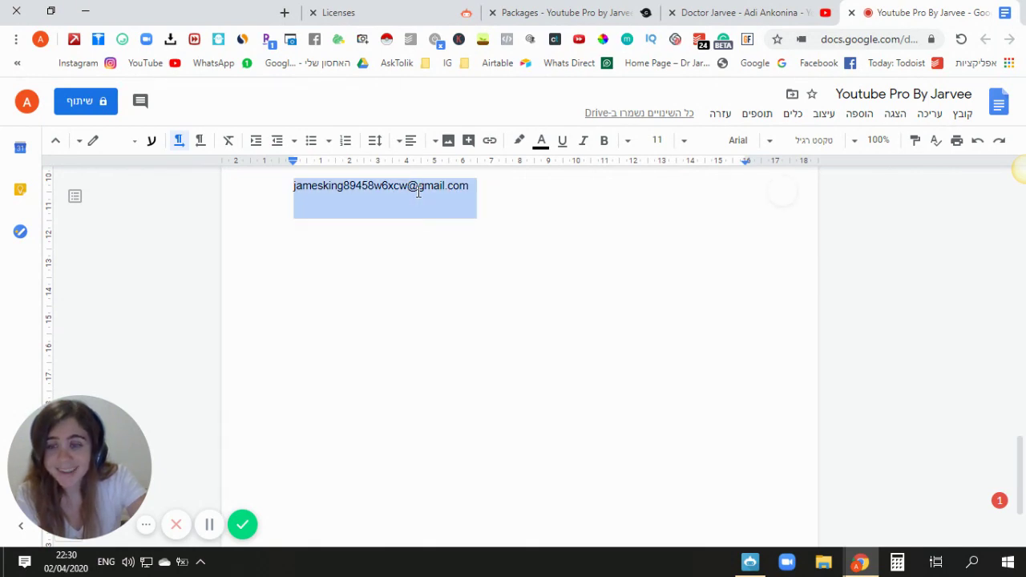
pyautogui.rightClick(417, 190)
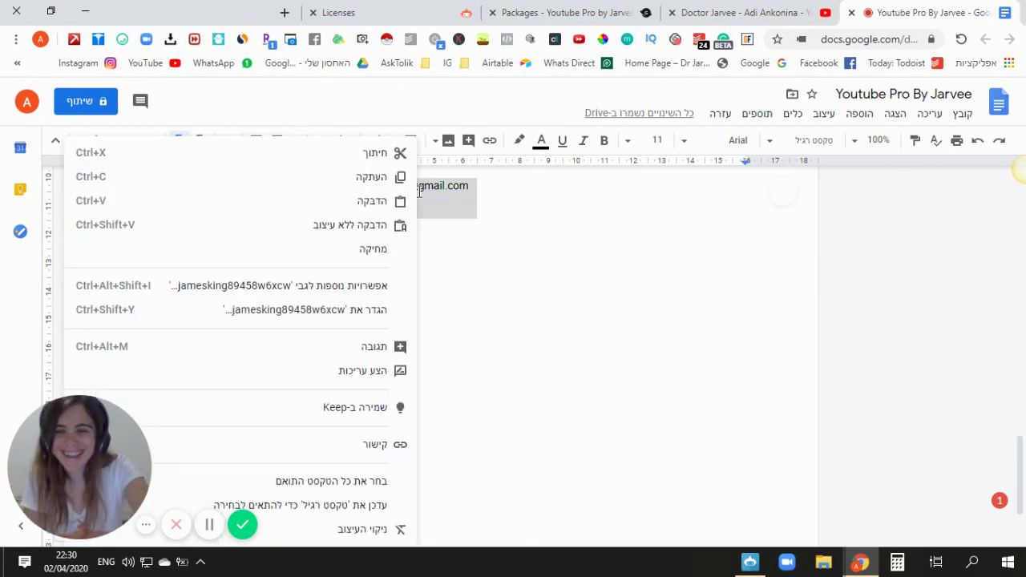
pyautogui.click(364, 189)
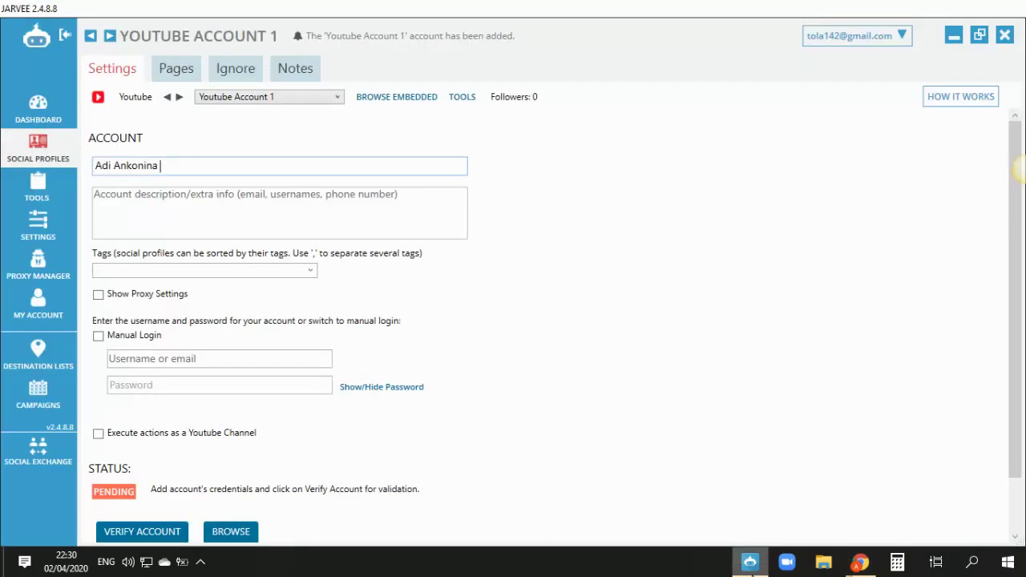
# Paste the copied e-mail as the profile's Username and enter the account password
pyautogui.click(275, 358)
pyautogui.hotkey('ctrl', 'v')
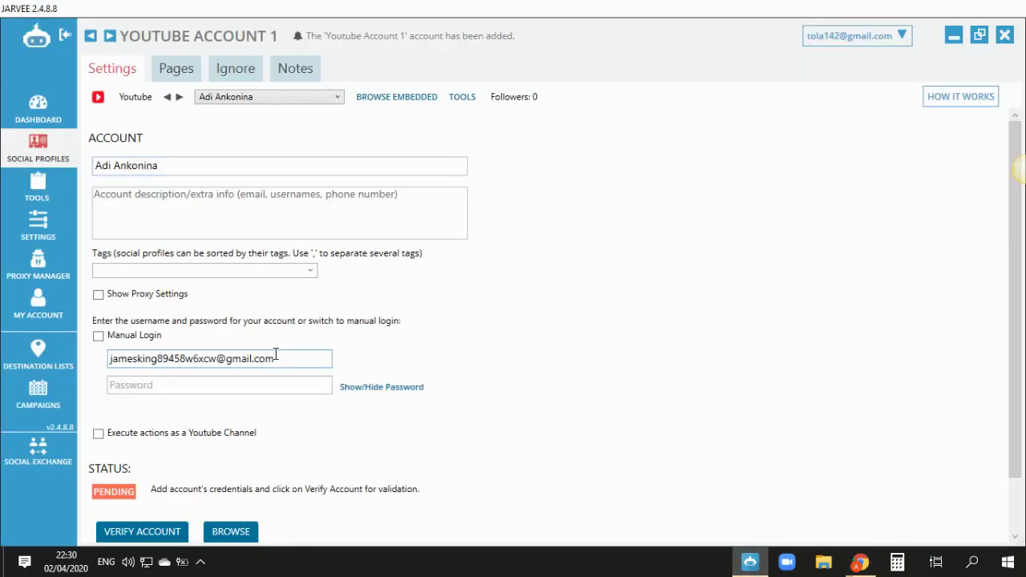
pyautogui.click(267, 390)
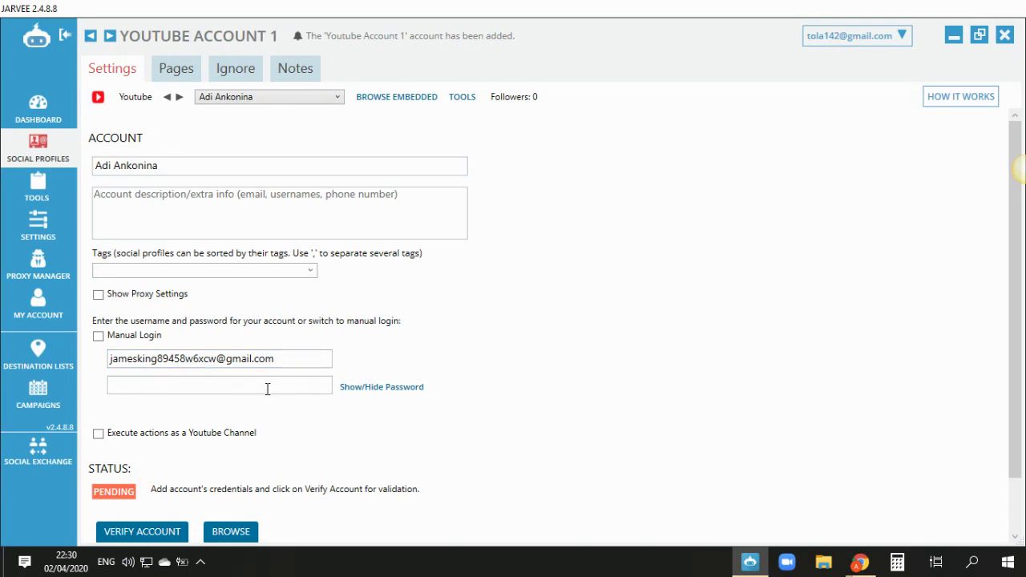
pyautogui.write('••••••••••')
# Enable 'Execute actions as a Youtube Channel' and check the still-empty channel list
pyautogui.scroll(-2, 316, 354)
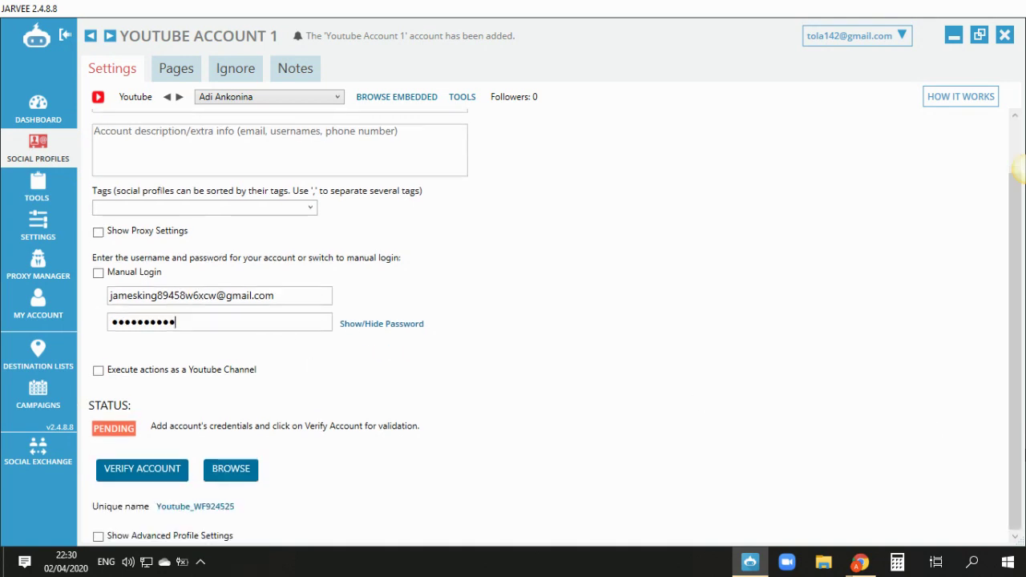
pyautogui.click(197, 372)
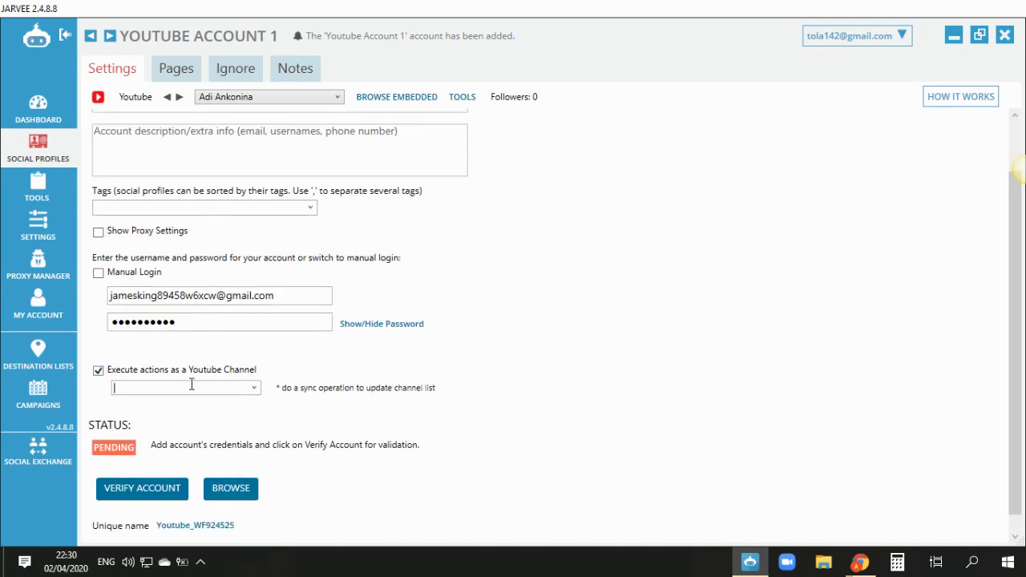
pyautogui.click(231, 385)
pyautogui.click(201, 380)
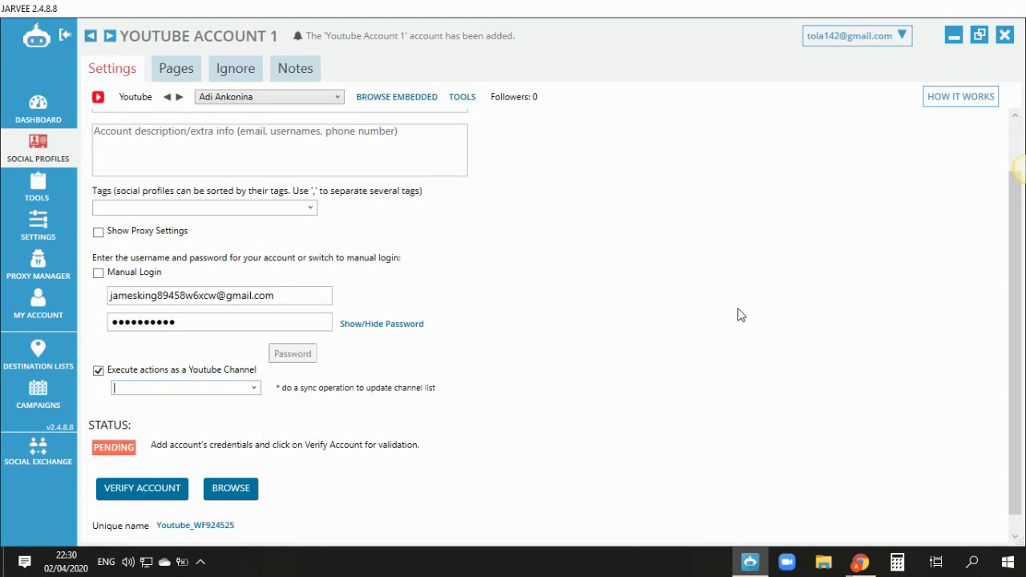
pyautogui.scroll(-1, 338, 366)
# Show the advanced profile settings and enable 'Use mobile UserAgent for login'
pyautogui.click(189, 536)
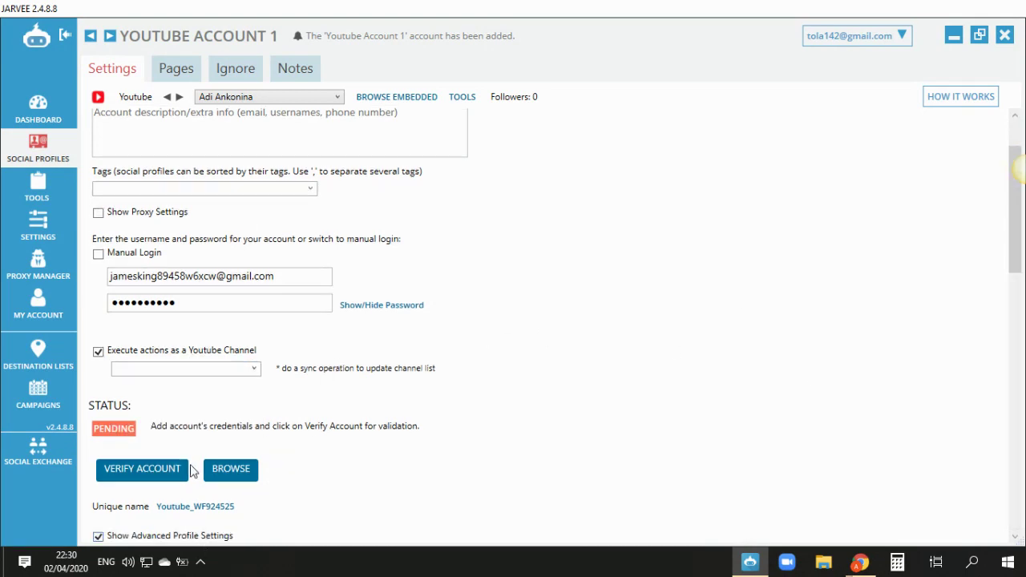
pyautogui.scroll(-4, 280, 371)
pyautogui.scroll(-8, 152, 393)
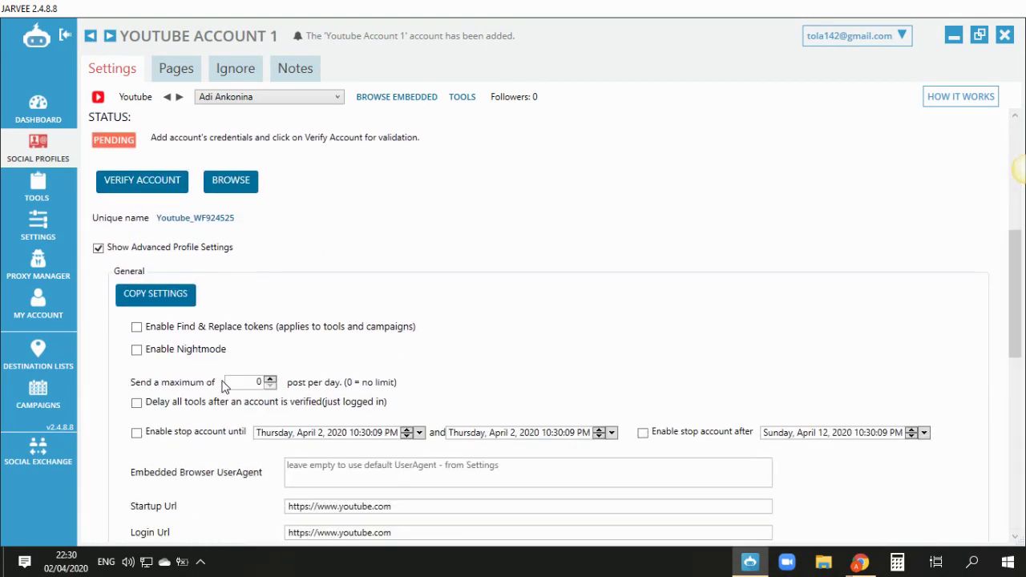
pyautogui.scroll(-3, 182, 353)
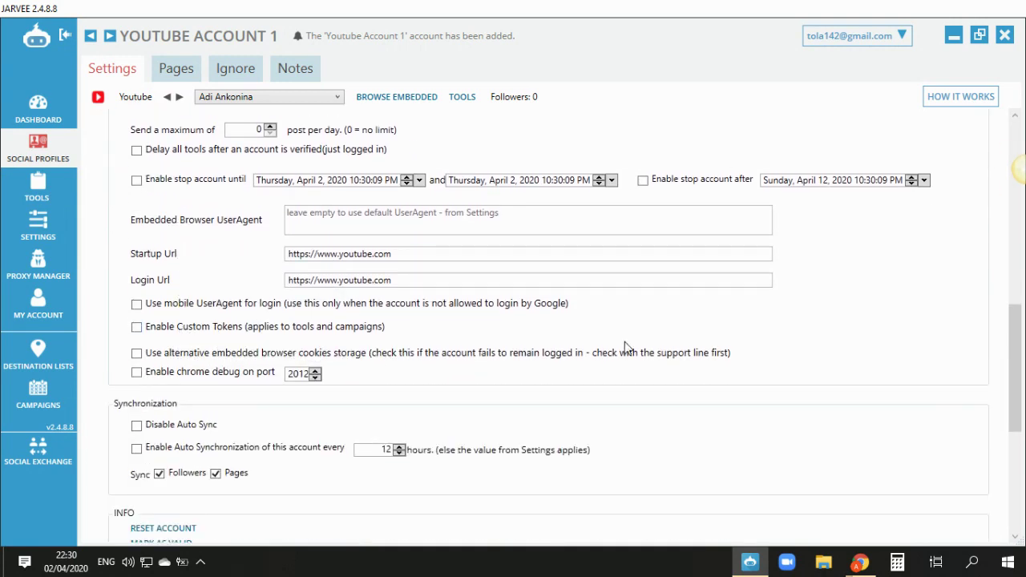
pyautogui.click(339, 306)
pyautogui.scroll(-3, 705, 357)
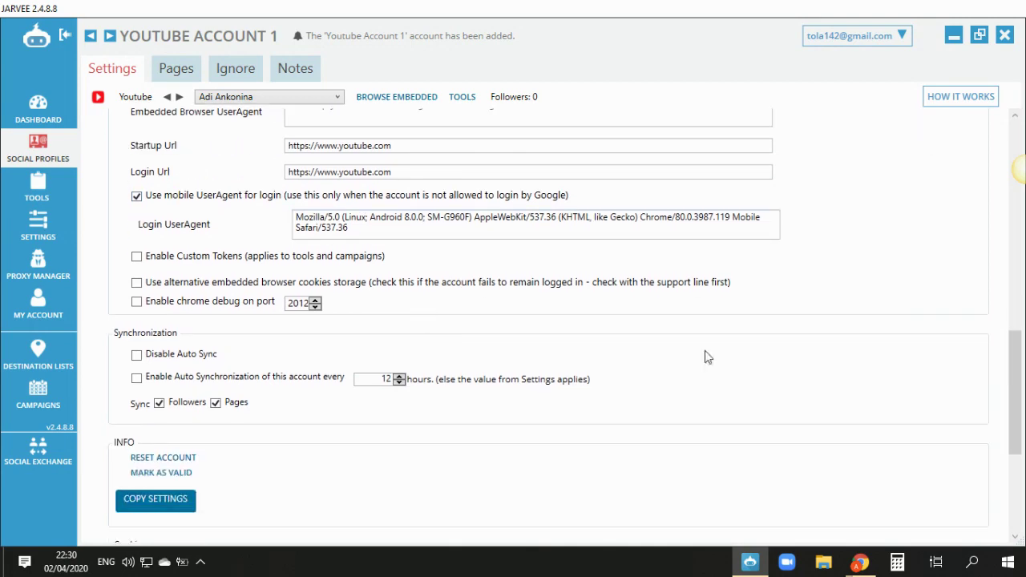
pyautogui.scroll(8, 303, 293)
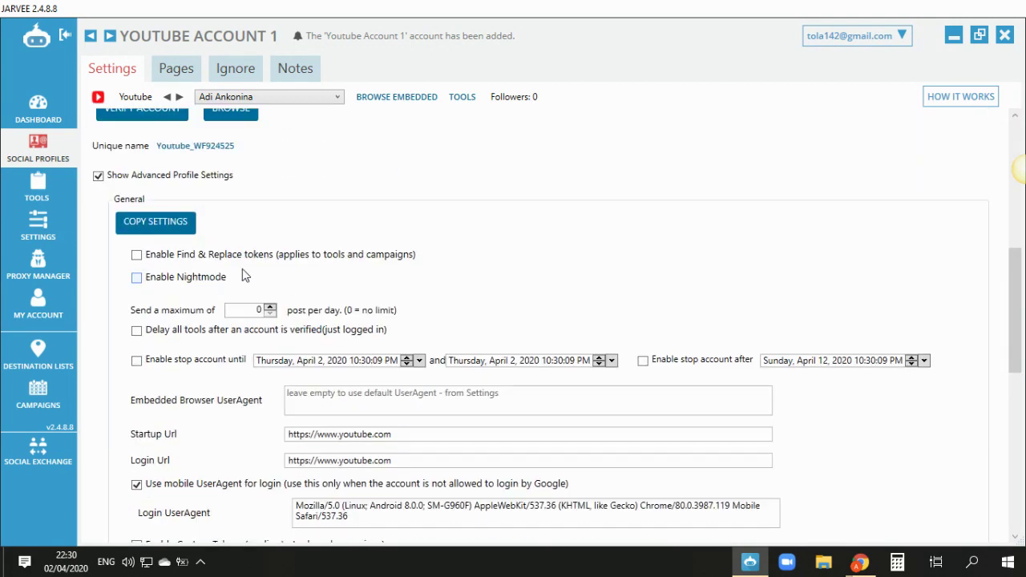
pyautogui.scroll(6, 245, 275)
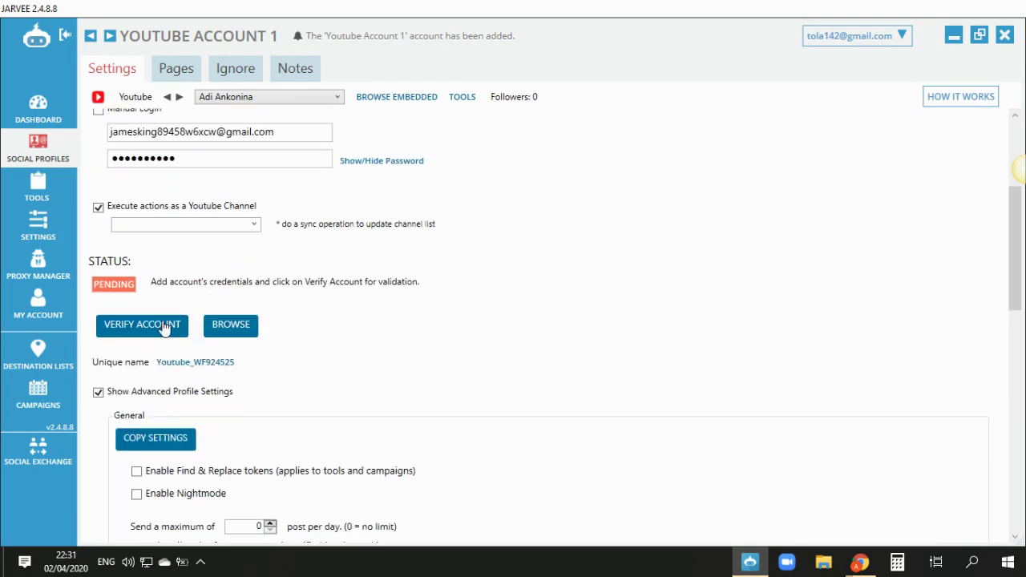
pyautogui.scroll(2, 176, 329)
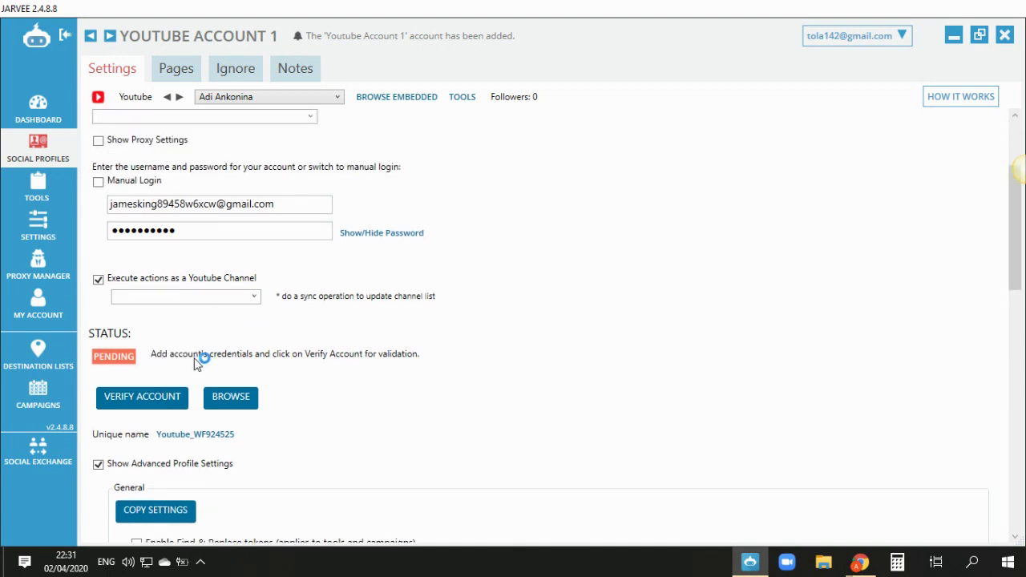
# Start verifying the account, then look through the Notes, Ignore and Pages tabs before returning to Settings
pyautogui.click(114, 396)
pyautogui.scroll(1, 319, 325)
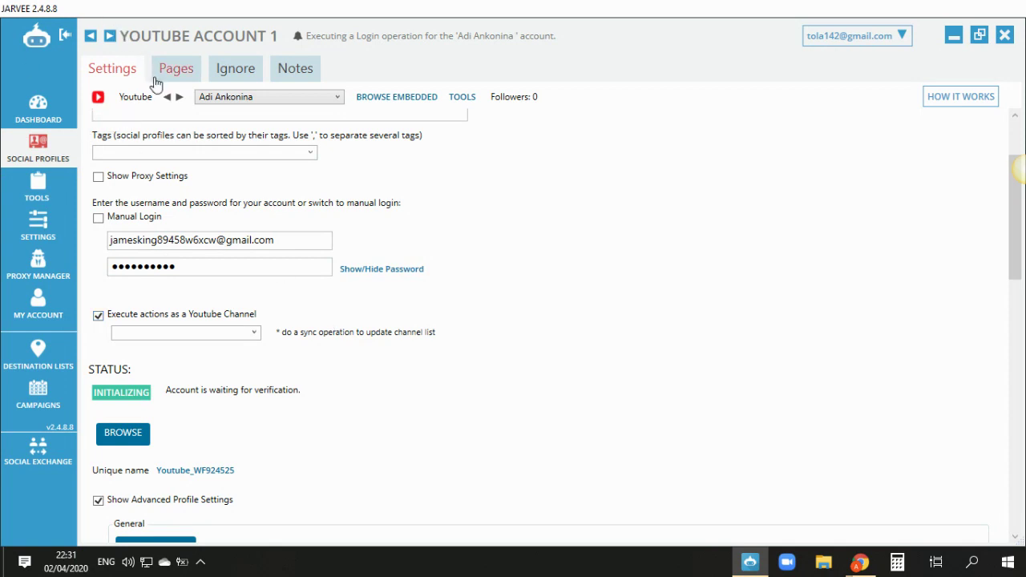
pyautogui.click(274, 76)
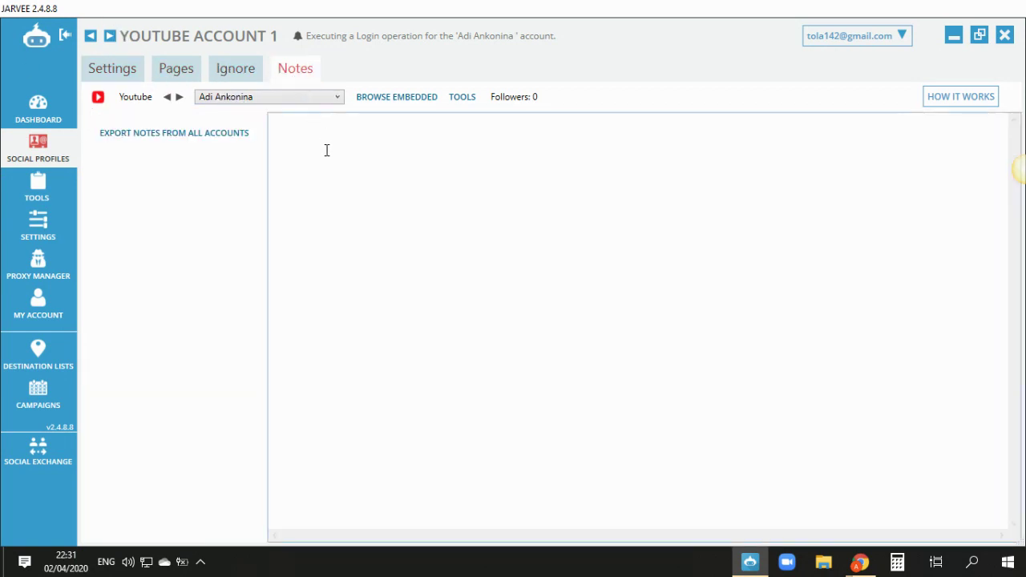
pyautogui.click(325, 151)
pyautogui.click(255, 77)
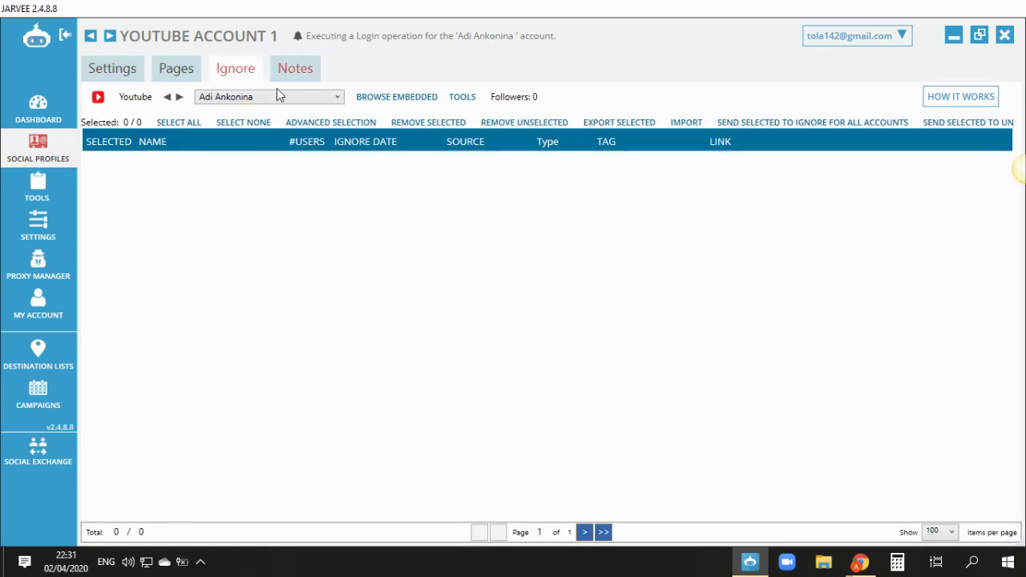
pyautogui.click(166, 69)
pyautogui.click(128, 72)
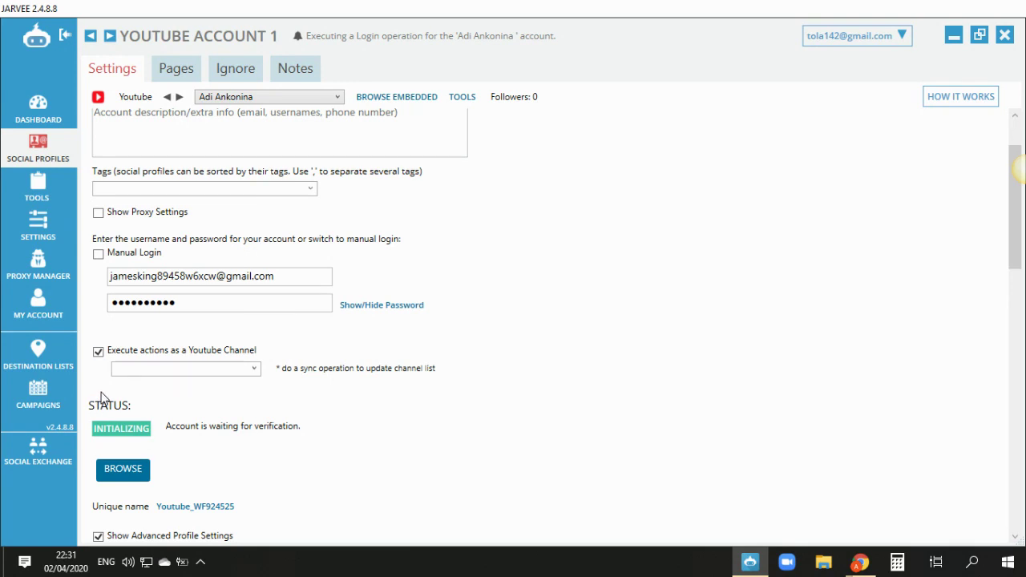
# Open the account's Follow tool, view its Follow Sources, then switch to the browser's YouTube channel page
pyautogui.click(32, 202)
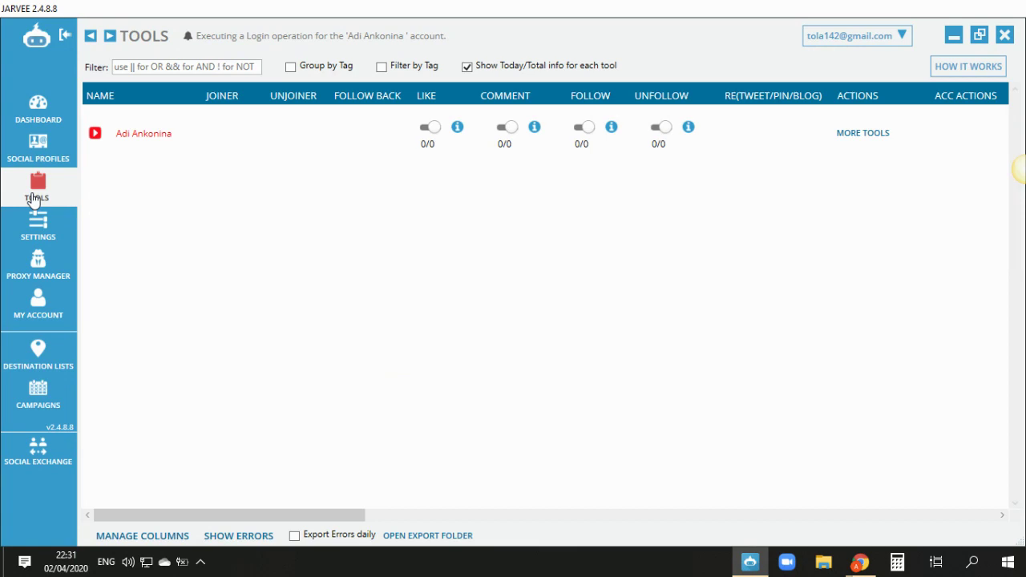
pyautogui.moveTo(151, 141)
pyautogui.click(141, 138)
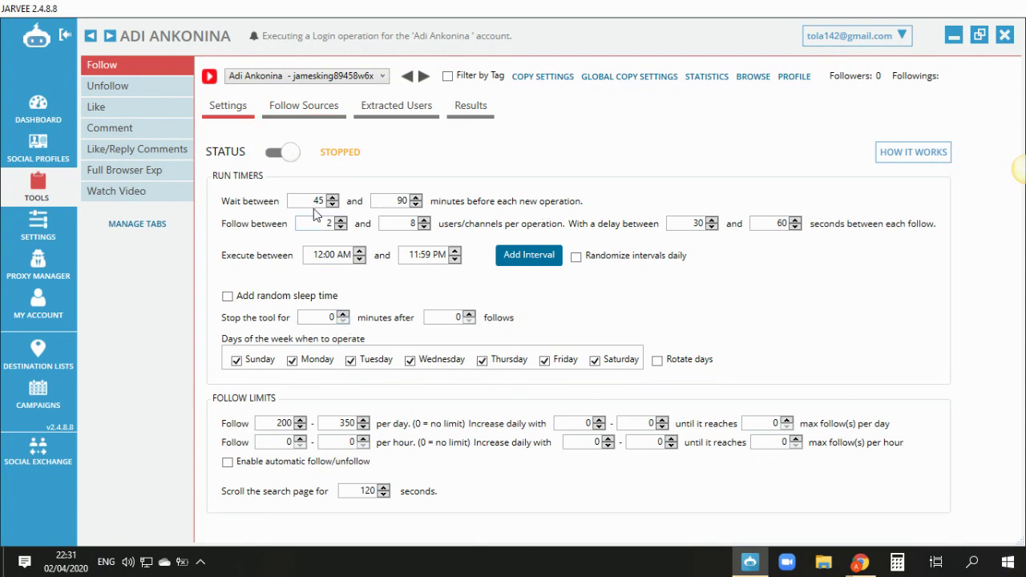
pyautogui.click(301, 116)
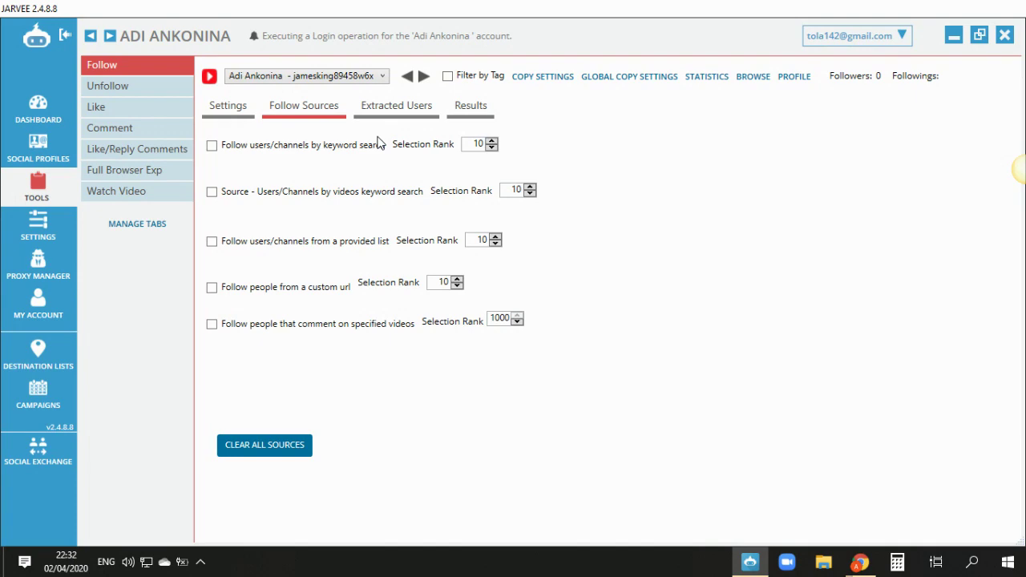
pyautogui.moveTo(860, 561)
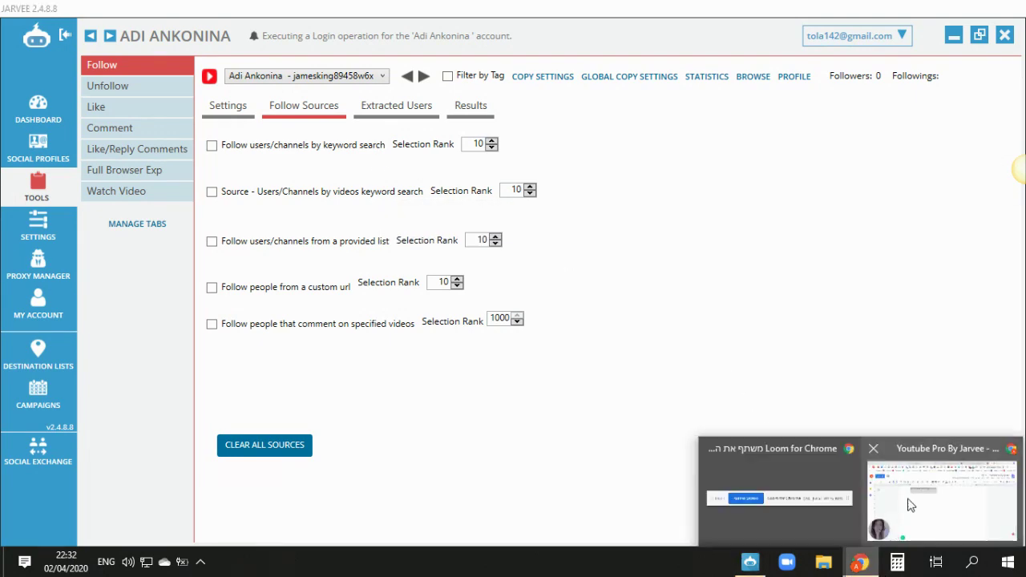
pyautogui.click(909, 505)
pyautogui.click(738, 12)
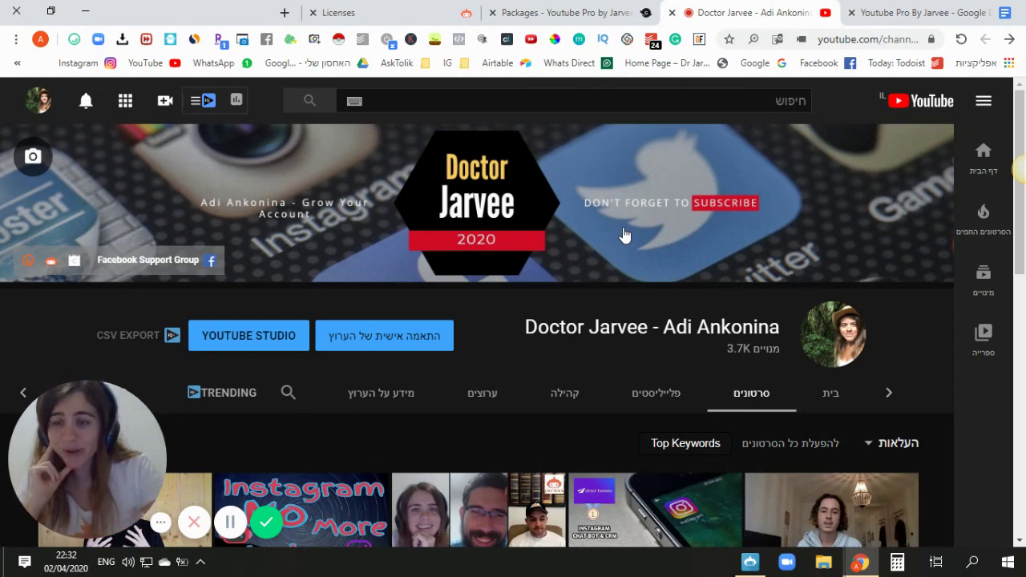
# Set the Follow tool's wait between operations to 20–40 minutes
pyautogui.click(753, 561)
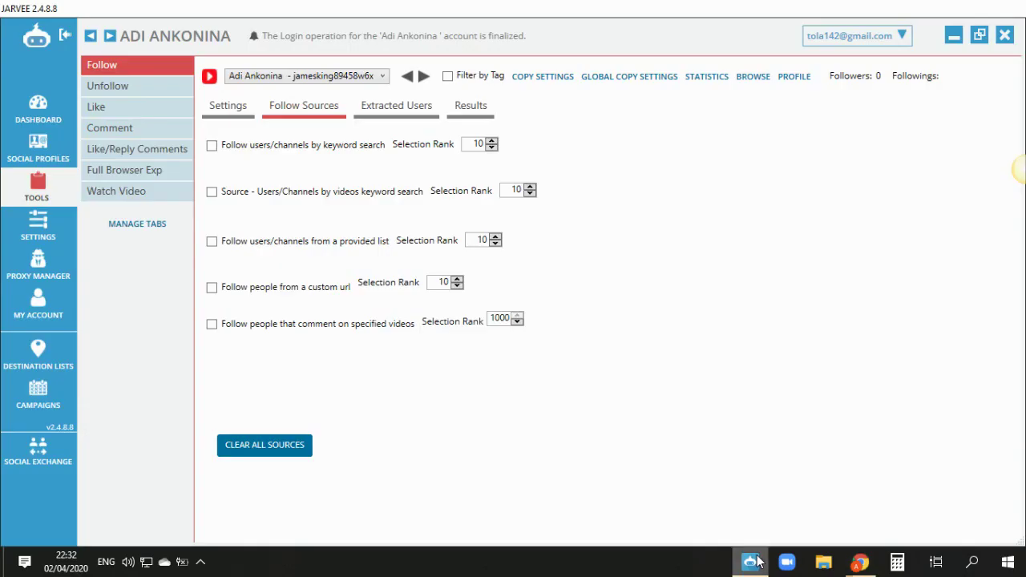
pyautogui.click(229, 107)
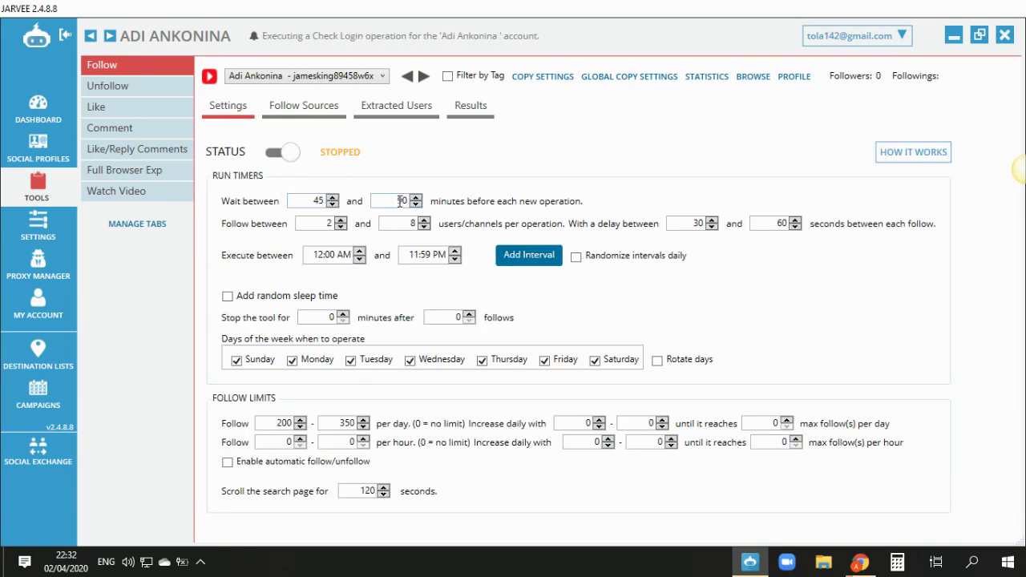
pyautogui.doubleClick(314, 200)
pyautogui.write('20')
pyautogui.press('Tab')
# Set follows per operation to 3–13 and the delay between follows to 30–120 seconds
pyautogui.click(424, 222)
pyautogui.click(424, 222)
pyautogui.click(424, 222)
pyautogui.click(340, 222)
pyautogui.click(424, 222)
pyautogui.click(424, 221)
pyautogui.click(696, 224)
pyautogui.click(756, 225)
pyautogui.write('120')
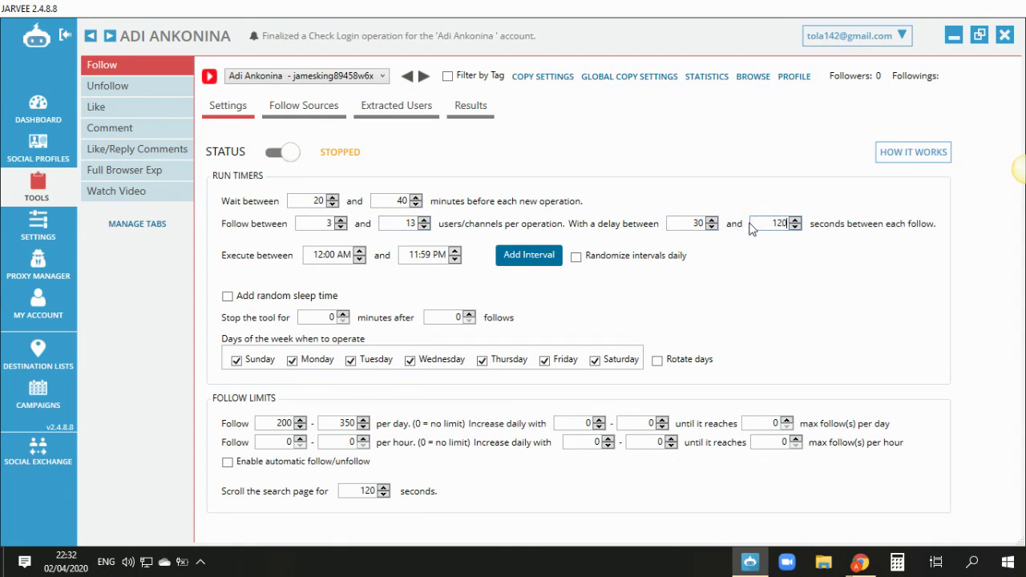
# Start at 10:00 AM, randomize intervals daily by 30 minutes, and enable random sleep
pyautogui.click(327, 253)
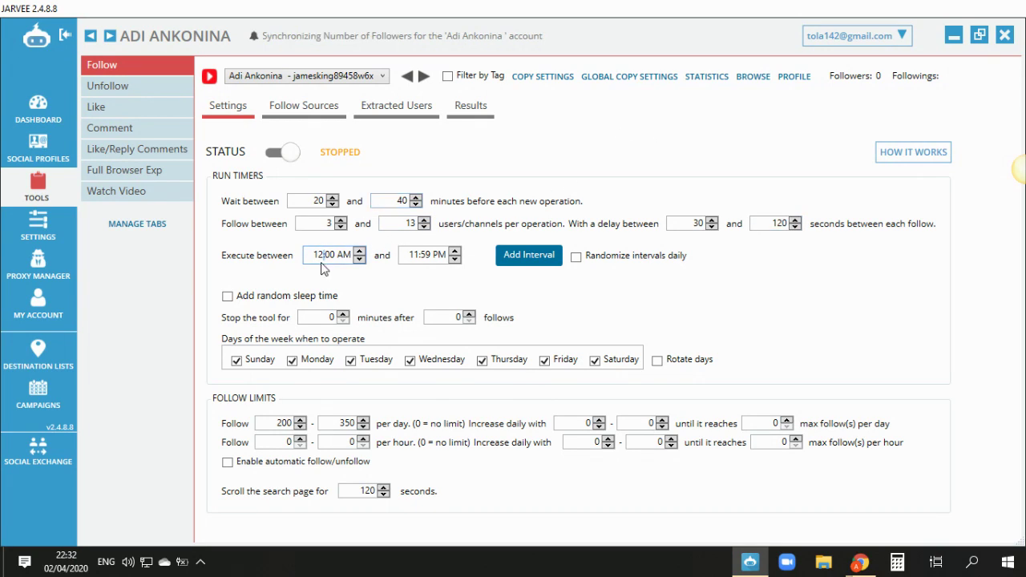
pyautogui.hotkey('shift', 'Home')
pyautogui.press('Tab')
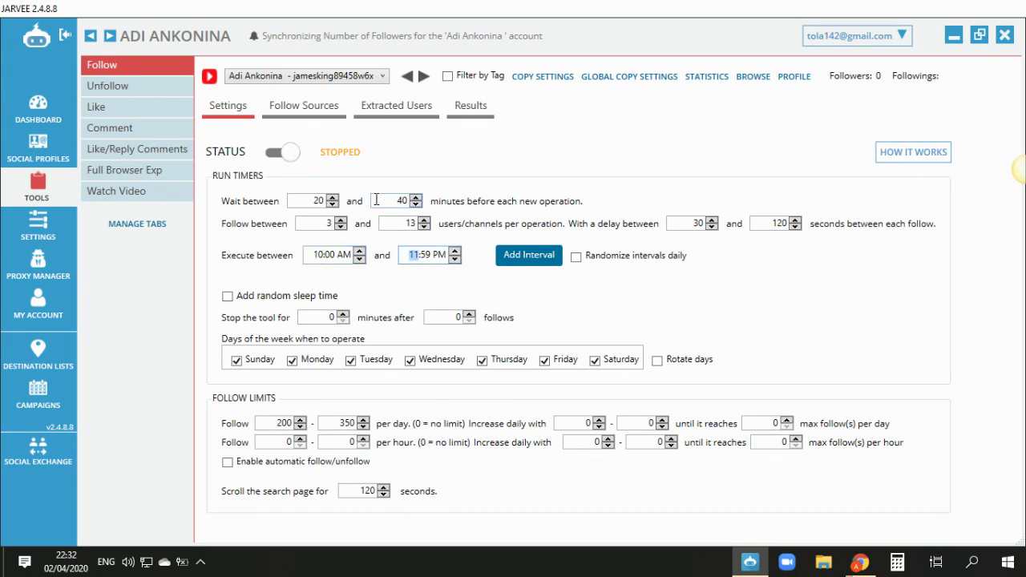
pyautogui.click(643, 256)
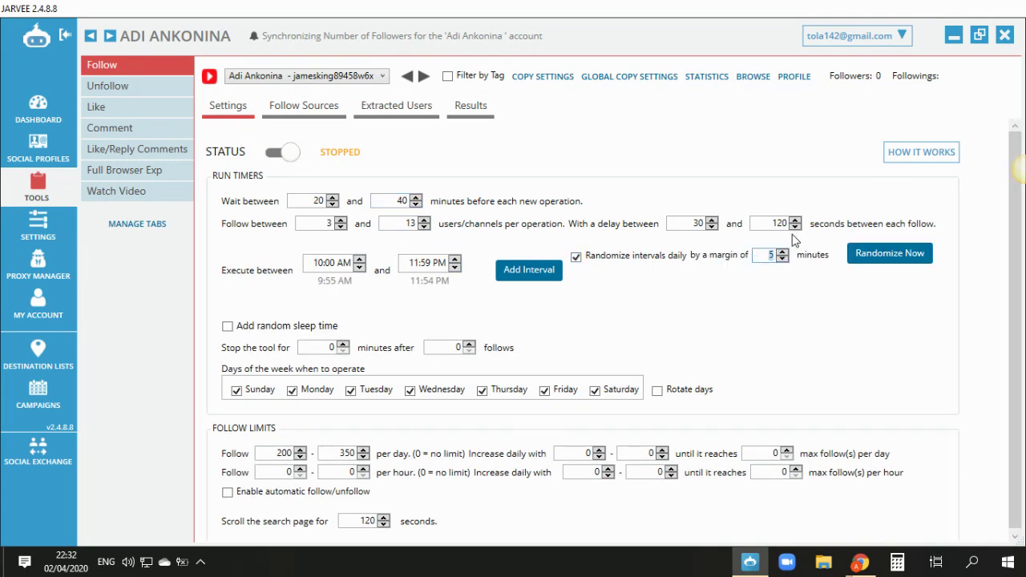
pyautogui.write('30')
pyautogui.click(292, 330)
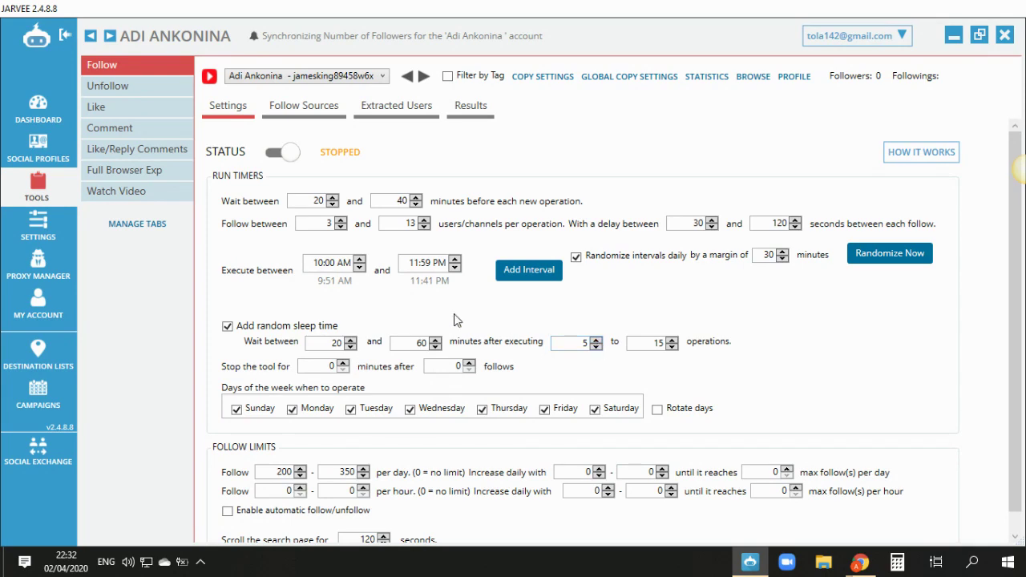
pyautogui.scroll(-1, 454, 320)
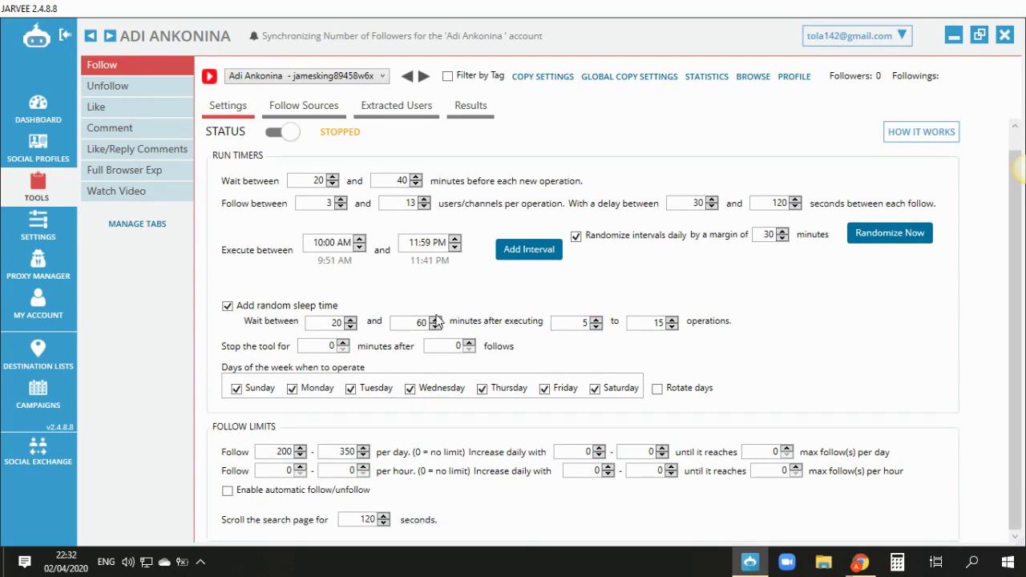
# Limit follows per day to 30–50
pyautogui.click(284, 451)
pyautogui.write('30')
pyautogui.press('Tab')
pyautogui.write('5')
# Raise the daily limit by 30–45 each day up to 200, then show Follow Sources
pyautogui.click(566, 452)
pyautogui.press('Tab')
pyautogui.click(565, 451)
pyautogui.press('Tab')
pyautogui.write('45')
pyautogui.click(584, 454)
pyautogui.write('200')
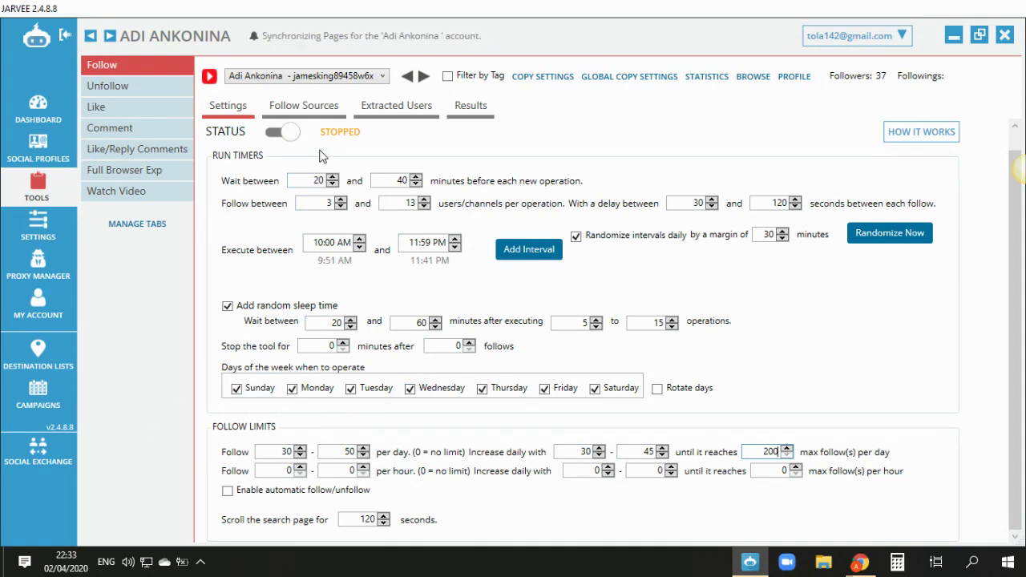
pyautogui.click(307, 109)
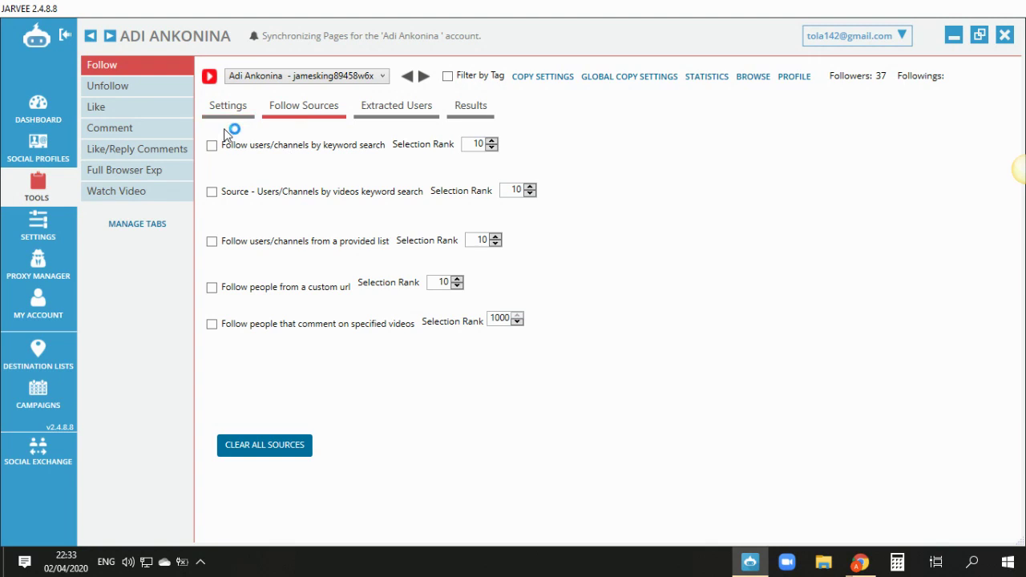
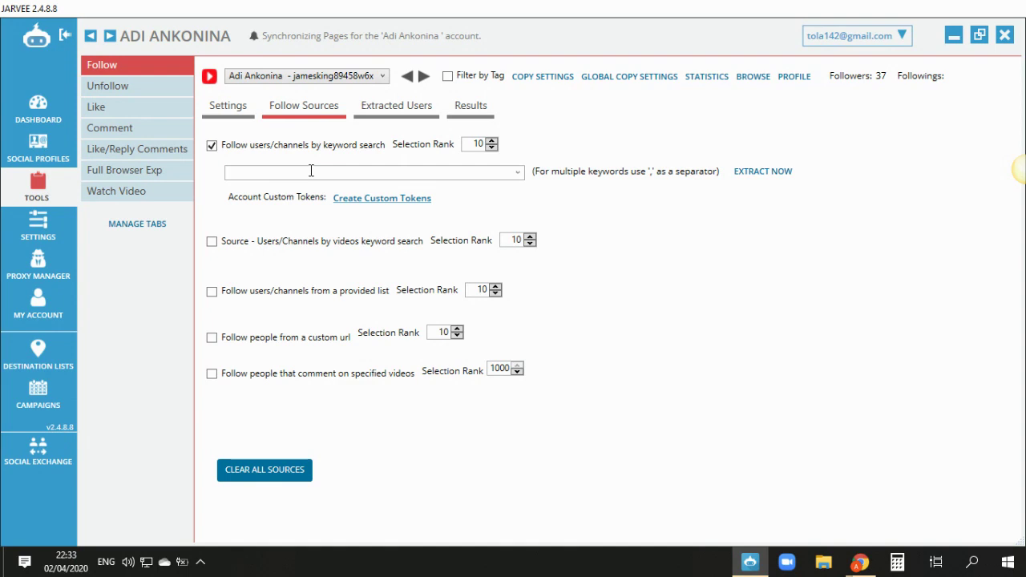
# Enter the keywords 'jarvee,instaram automation,youtube tricks,growth' and enable sourcing users by video keyword search
pyautogui.write('jarvee')
pyautogui.write(',instagram')
pyautogui.write(',youtube')
pyautogui.press('BackSpace')
pyautogui.press('BackSpace')
pyautogui.press('BackSpace')
pyautogui.press('BackSpace')
pyautogui.press('BackSpace')
pyautogui.press('BackSpace')
pyautogui.press('BackSpace')
pyautogui.press('BackSpace')
pyautogui.press('BackSpace')
pyautogui.press('BackSpace')
pyautogui.press('BackSpace')
pyautogui.press('BackSpace')
pyautogui.write('ram au')
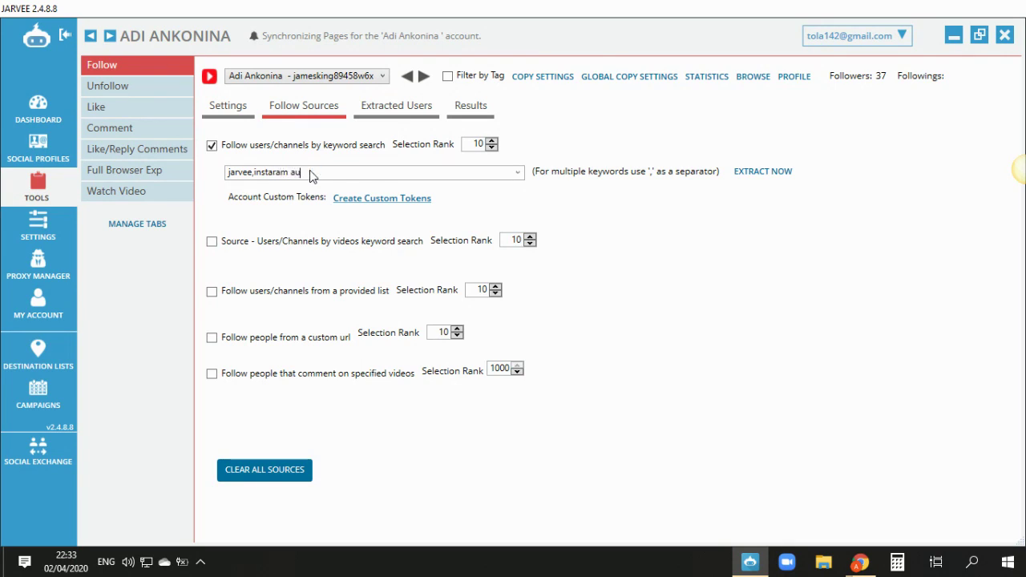
pyautogui.write('tomation,youtube')
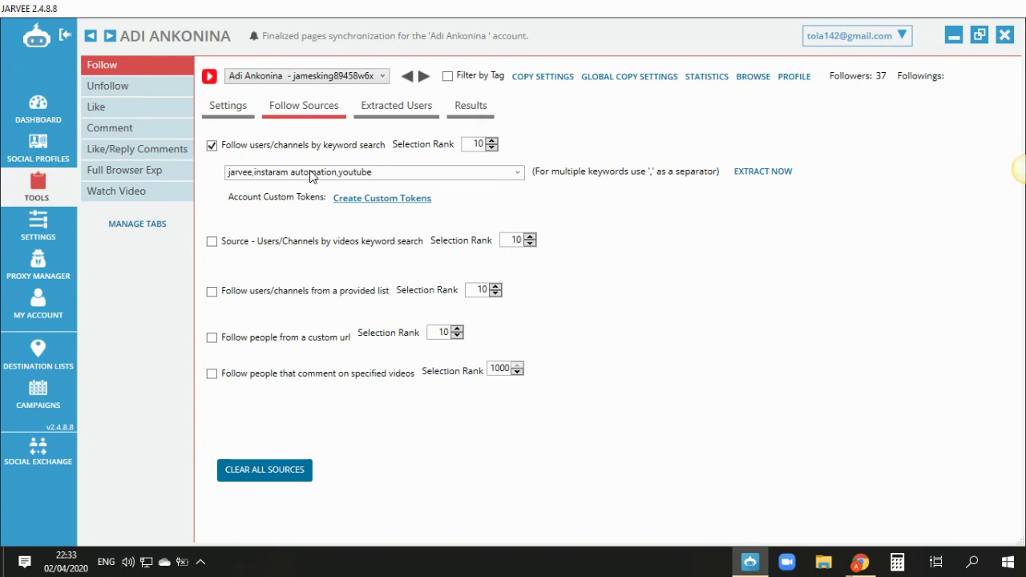
pyautogui.write(' tricks,growth')
pyautogui.click(282, 241)
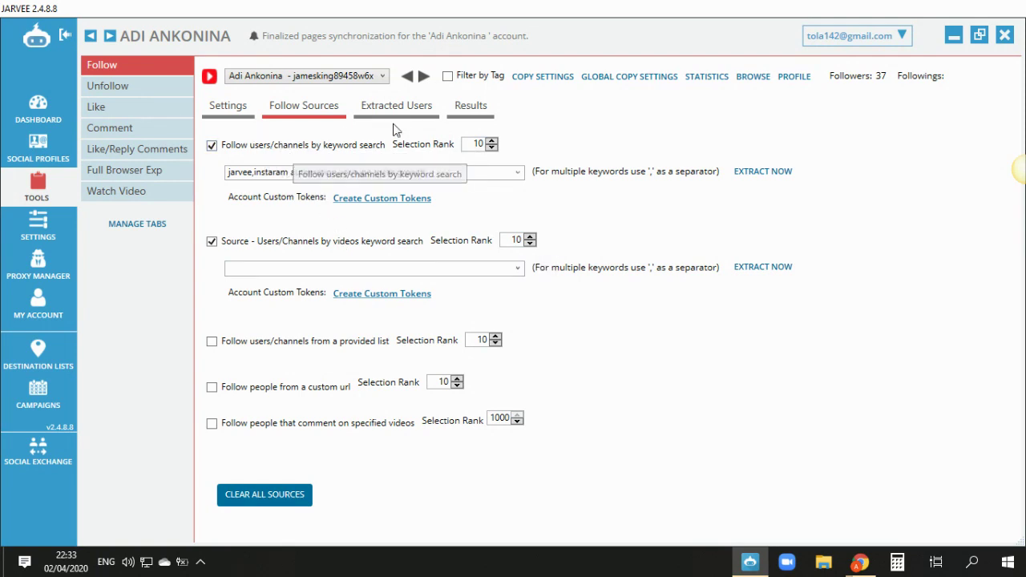
# Copy the four keywords into the video-search keyword field and enable following channels from a provided list
pyautogui.click(463, 171)
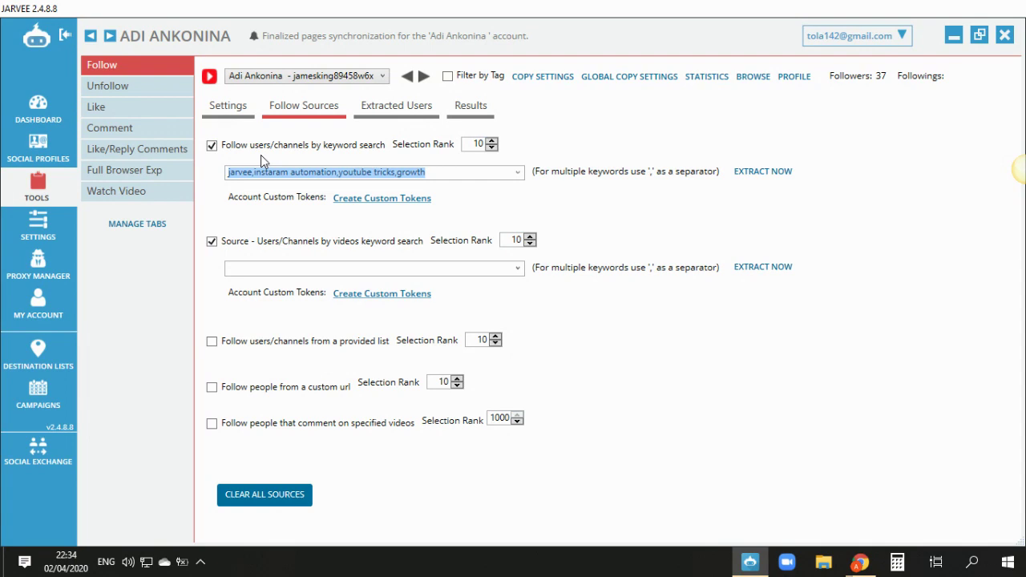
pyautogui.click(299, 265)
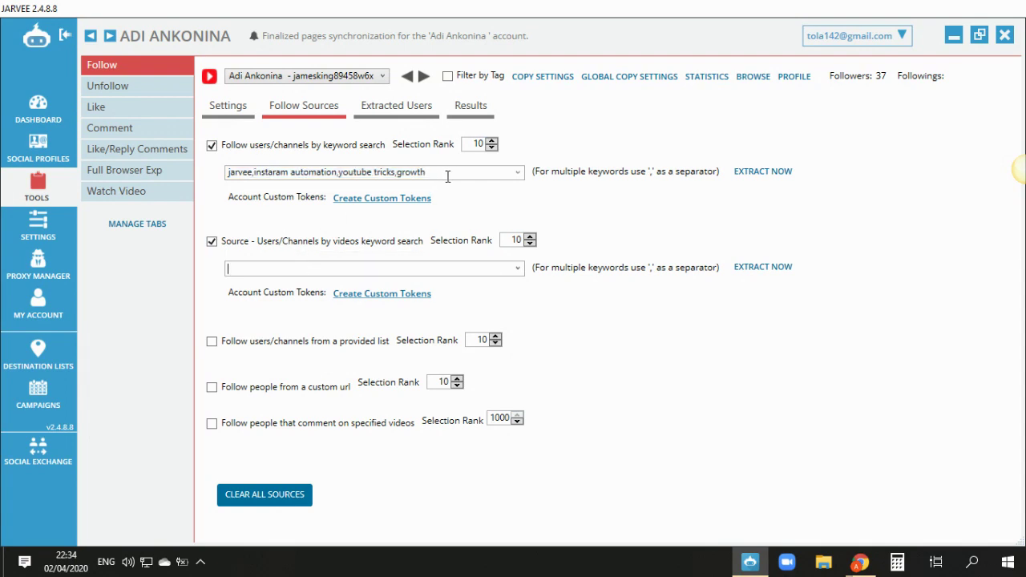
pyautogui.moveTo(447, 171); pyautogui.dragTo(231, 175)
pyautogui.hotkey('ctrl', 'c')
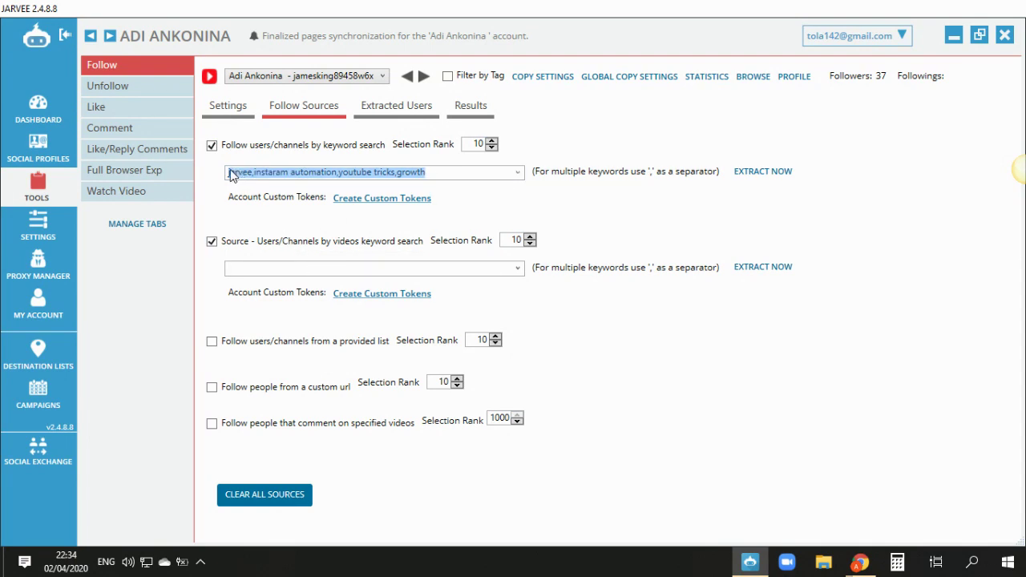
pyautogui.click(288, 267)
pyautogui.hotkey('ctrl', 'v')
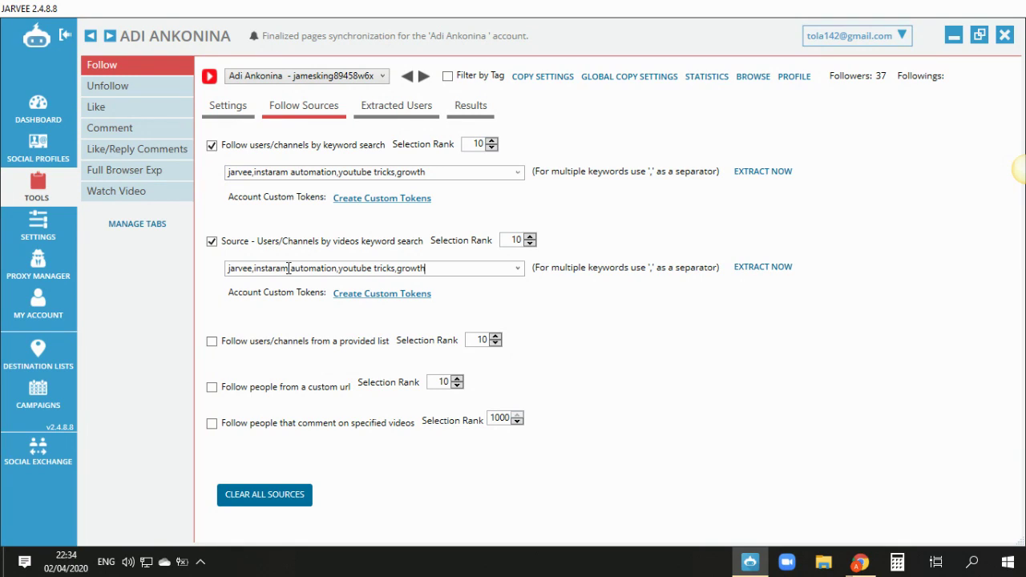
pyautogui.click(305, 342)
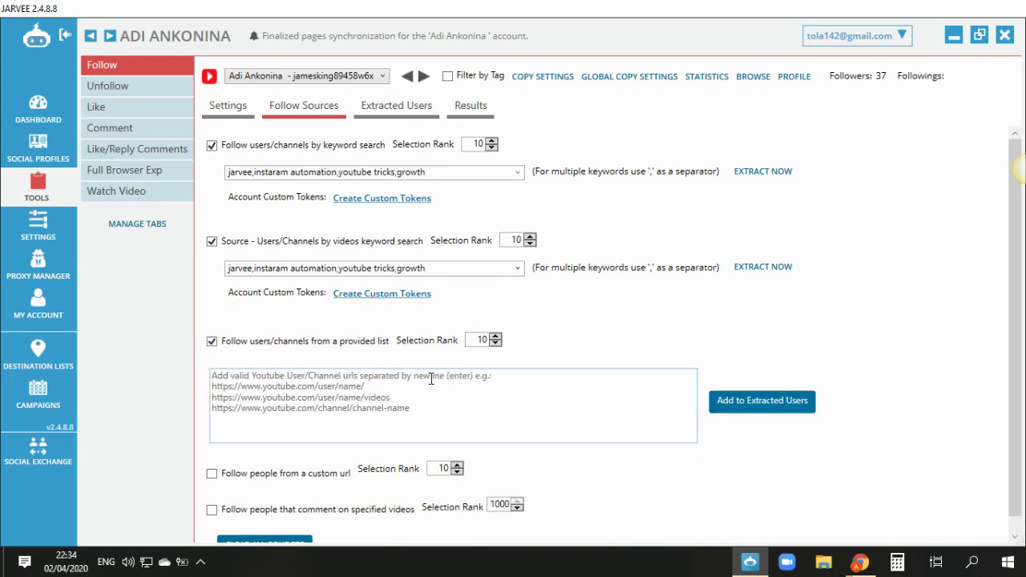
# Search YouTube for the creator by name and copy their channel's web address
pyautogui.moveTo(859, 561)
pyautogui.click(894, 452)
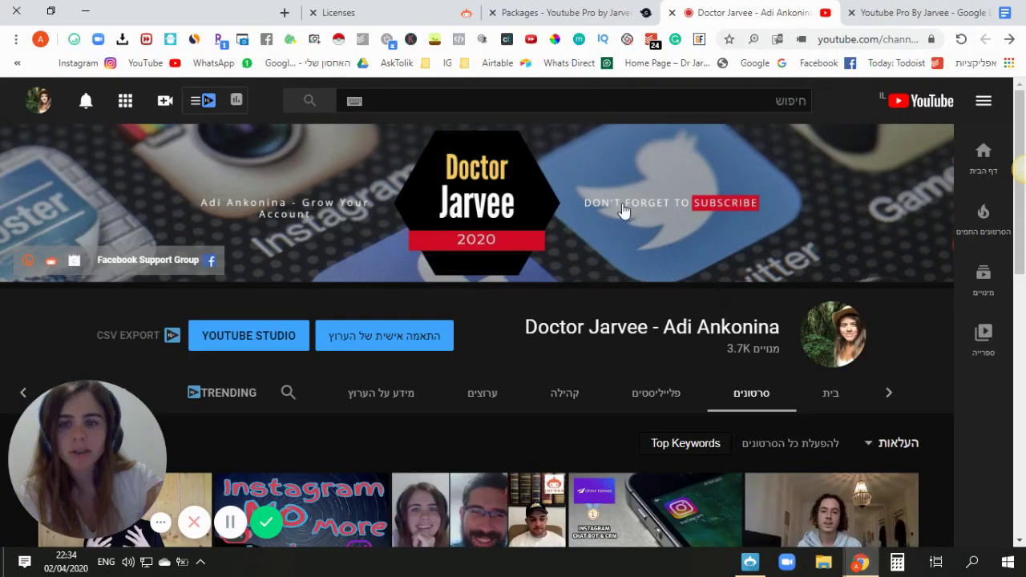
pyautogui.click(521, 104)
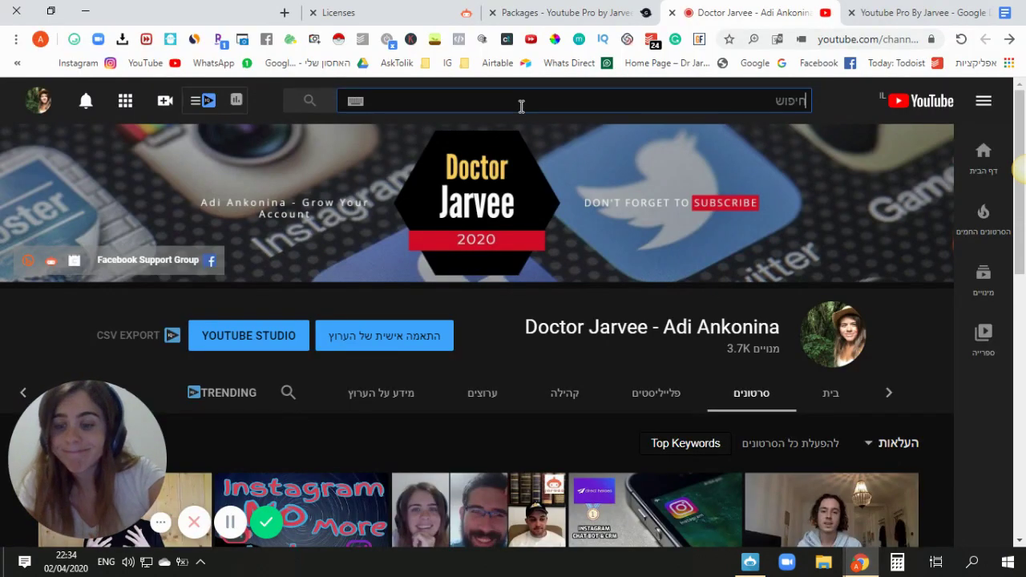
pyautogui.write('aaron ward')
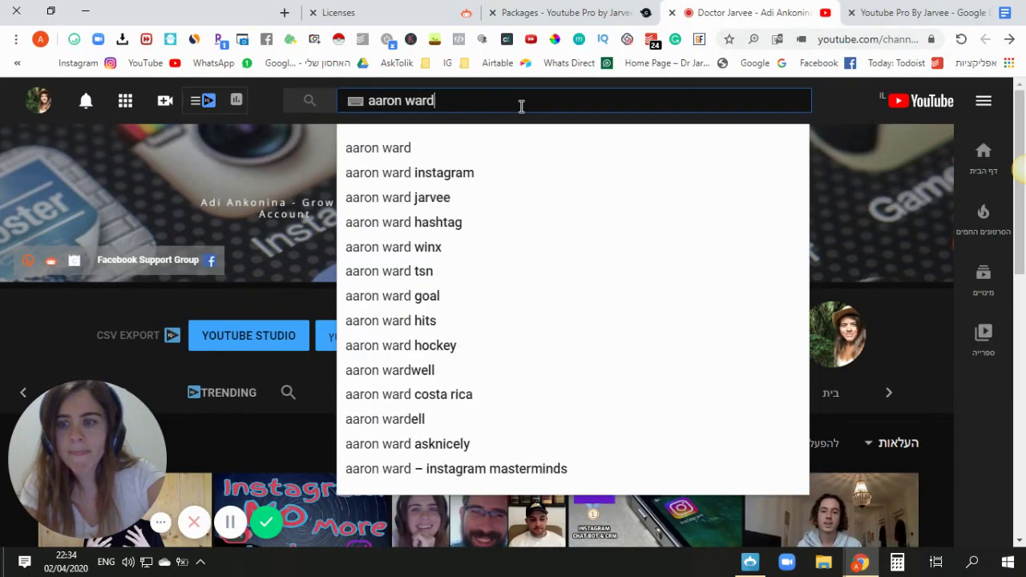
pyautogui.press('Return')
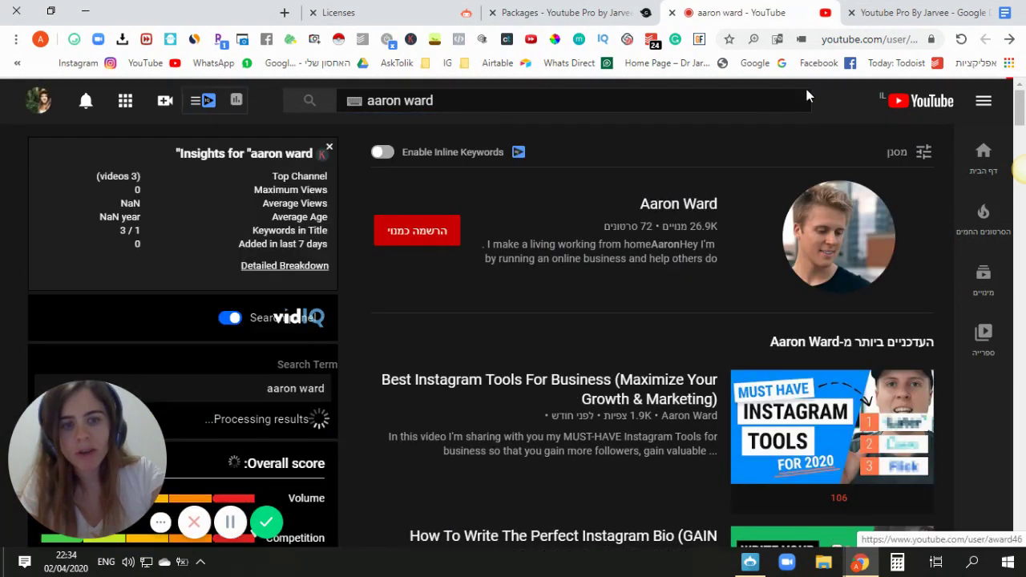
pyautogui.click(868, 40)
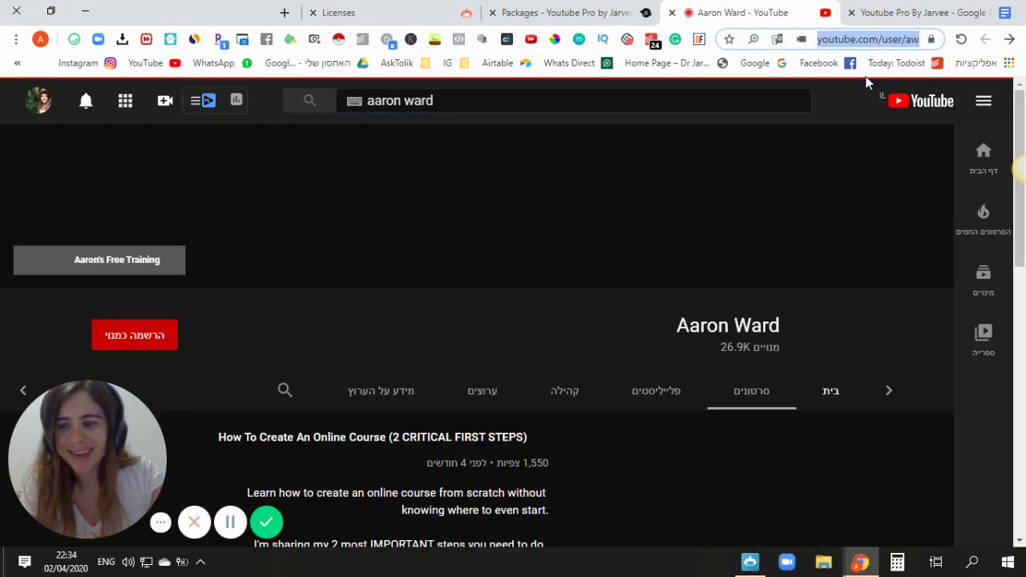
# Pause the creator's autoplaying channel trailer and put the cursor in Jarvee's provided channel list box
pyautogui.click(753, 560)
pyautogui.click(483, 397)
pyautogui.click(515, 338)
pyautogui.click(458, 399)
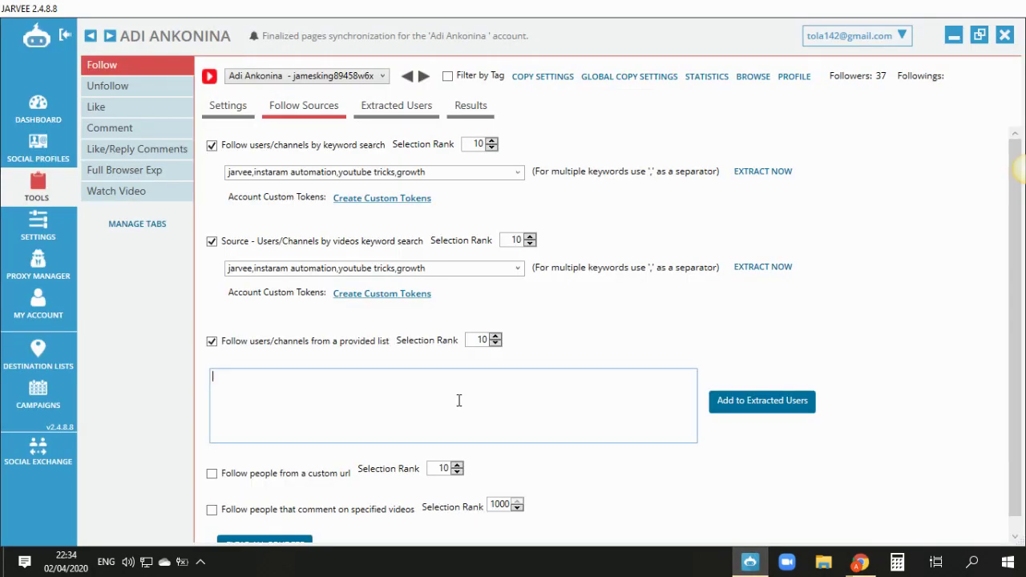
pyautogui.click(857, 561)
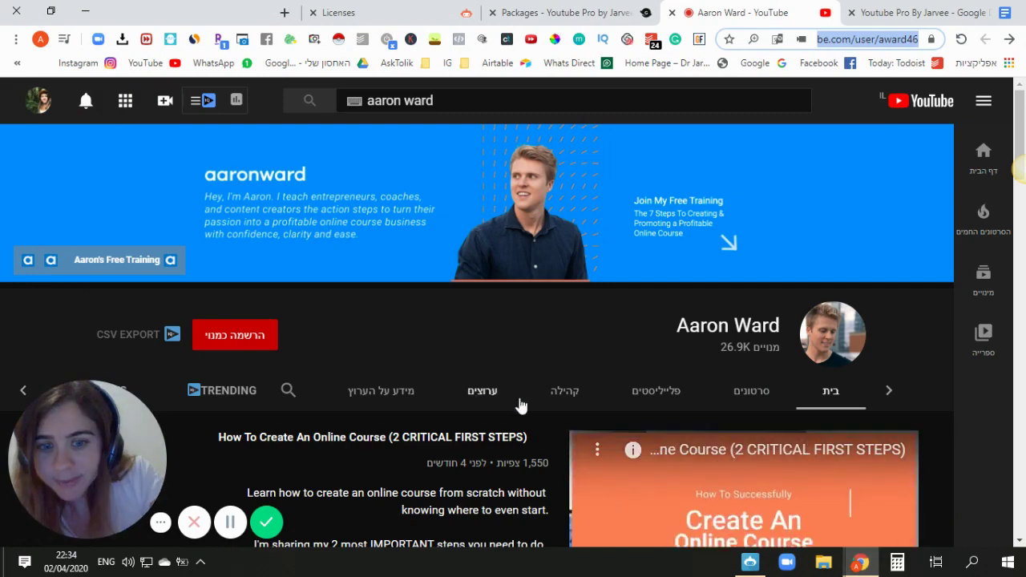
pyautogui.scroll(-2, 594, 461)
pyautogui.click(594, 462)
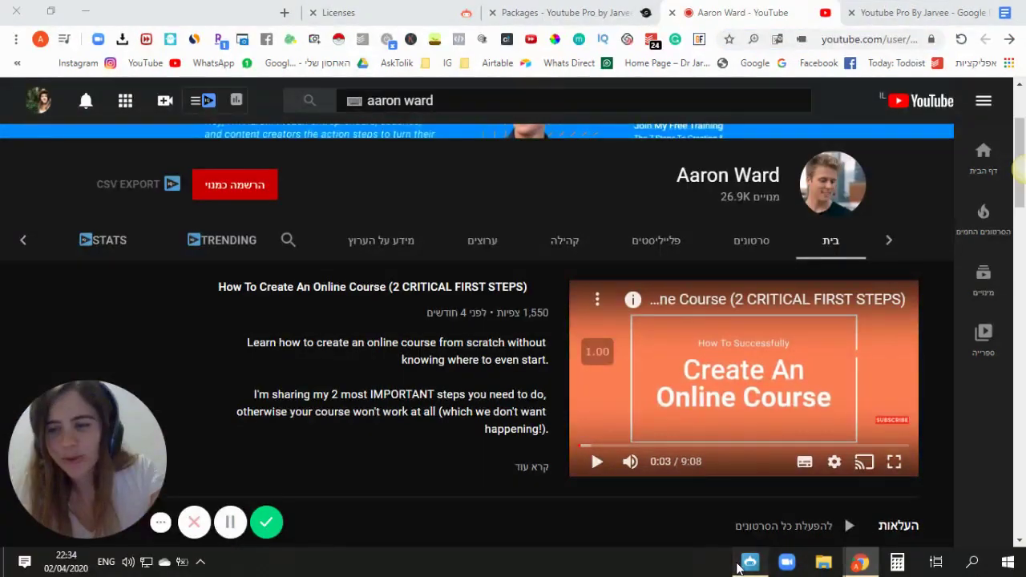
pyautogui.click(750, 561)
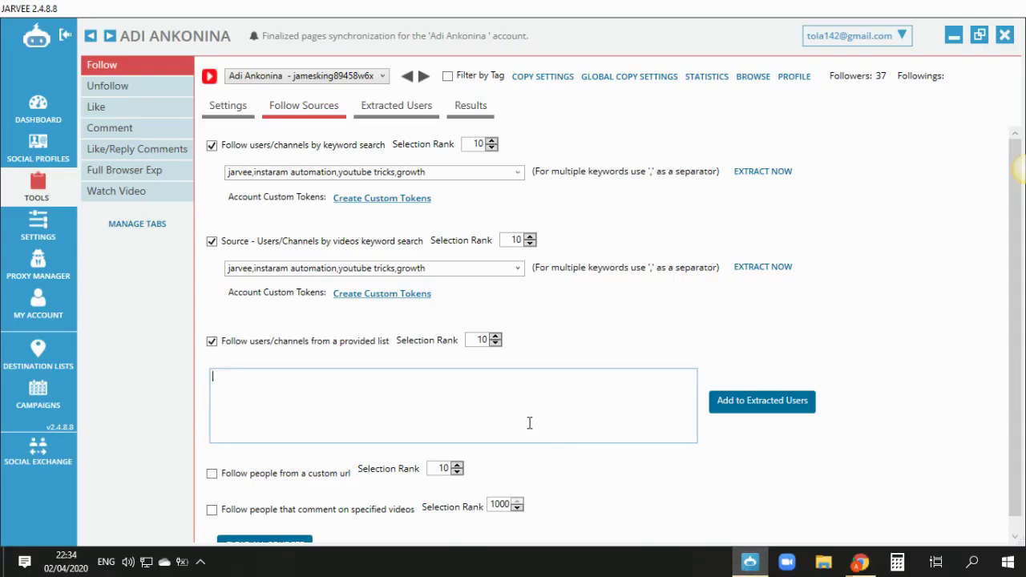
pyautogui.click(462, 405)
# Paste the copied channel URL into the provided list and add it to extracted users
pyautogui.write('https://www.youtube.com/user/award46')
pyautogui.scroll(-1, 577, 329)
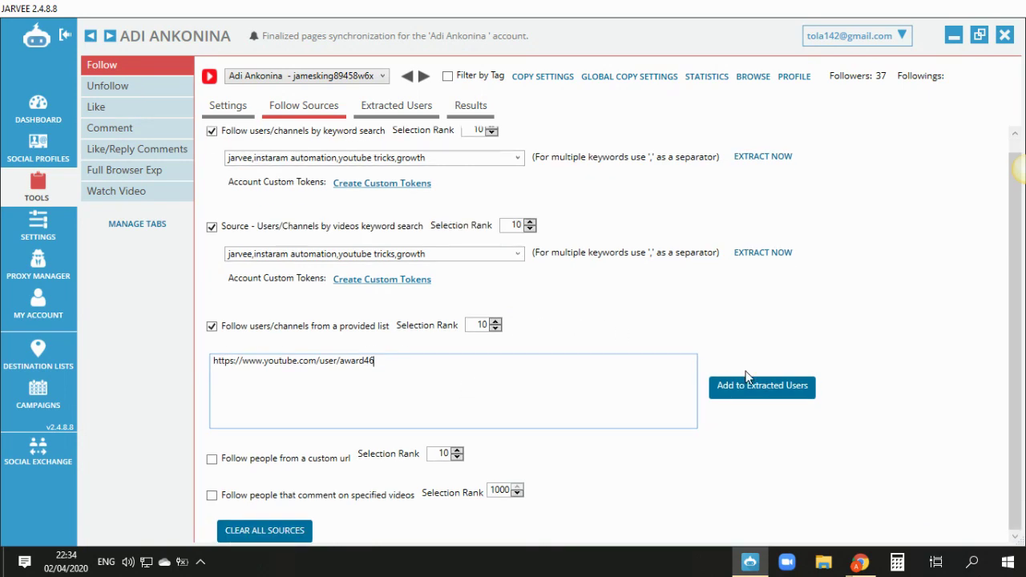
pyautogui.click(750, 396)
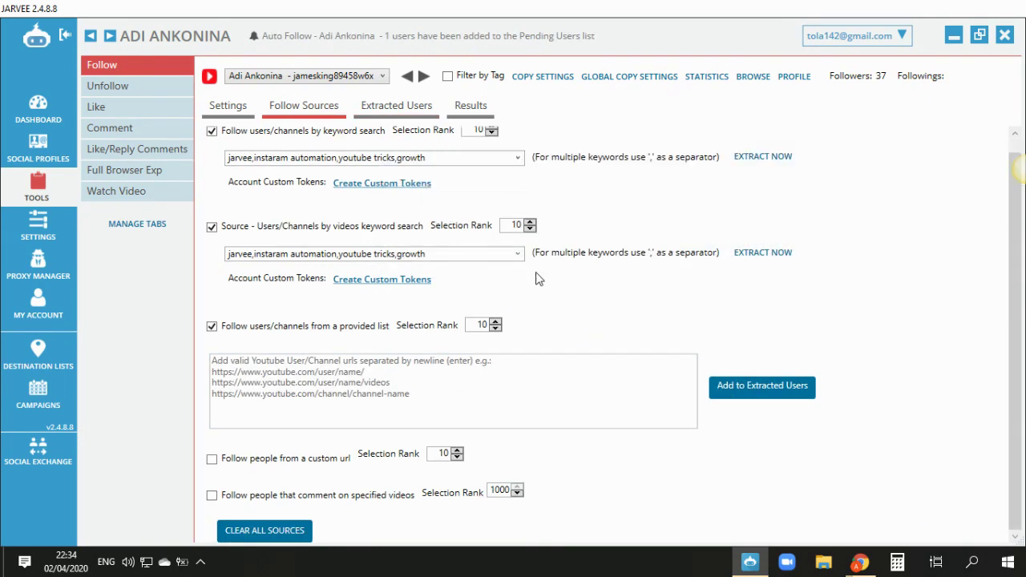
# Toggle the custom-url and video-commenter follow sources on, then back off
pyautogui.click(294, 464)
pyautogui.click(295, 463)
pyautogui.click(309, 503)
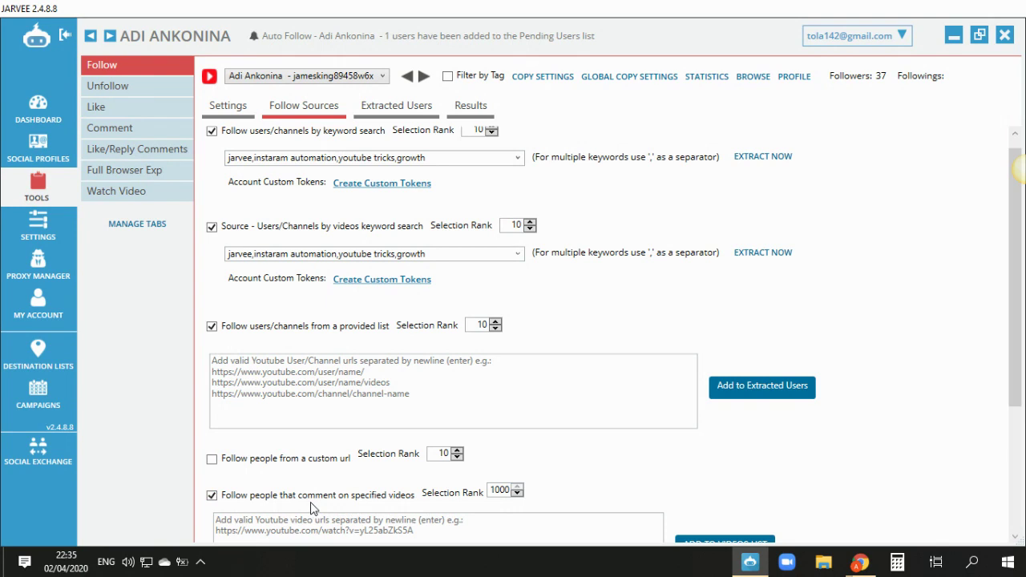
pyautogui.click(247, 502)
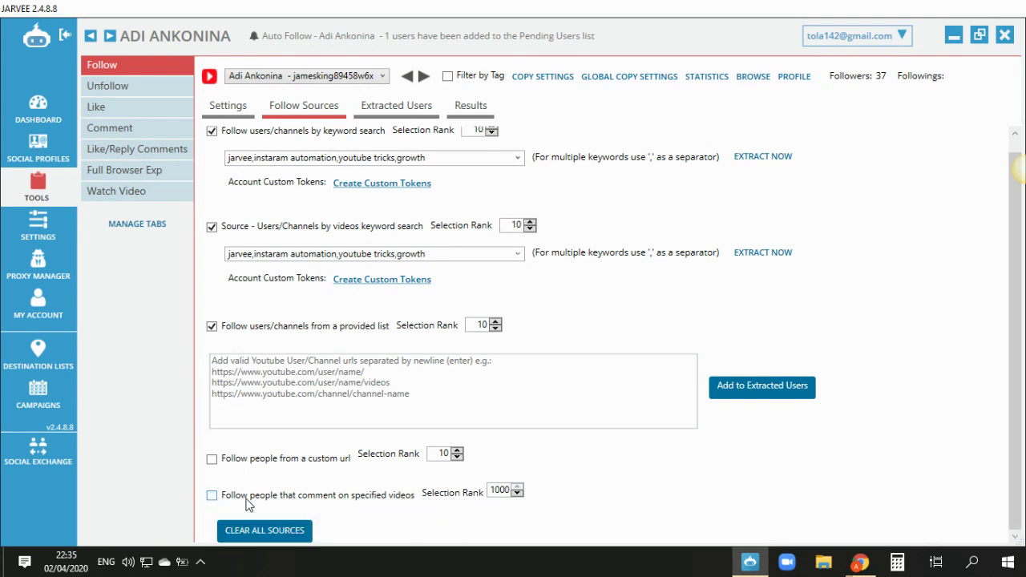
# Start the Follow tool, check its extracted users, then move to the Unfollow tool's settings
pyautogui.click(481, 117)
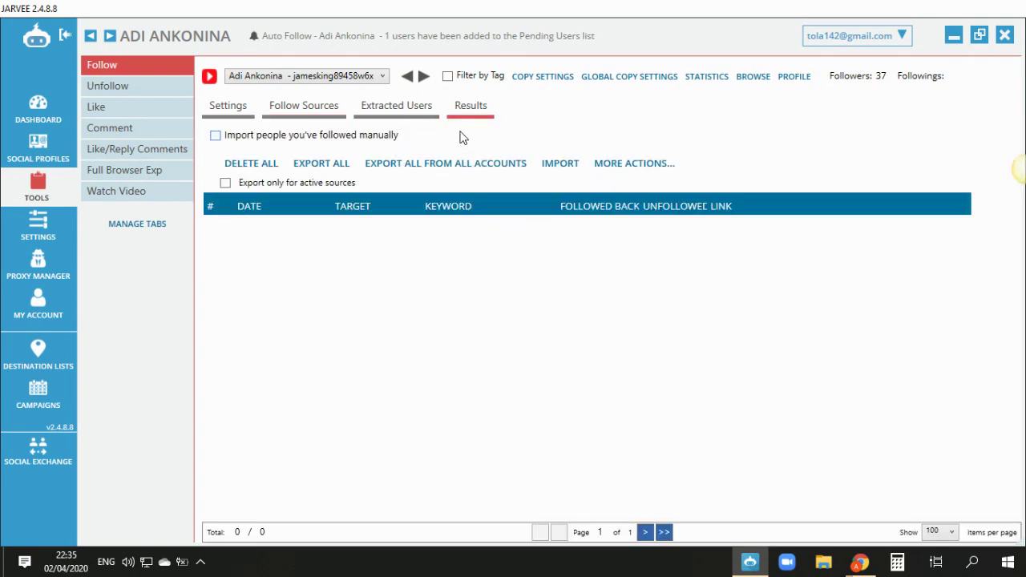
pyautogui.click(247, 107)
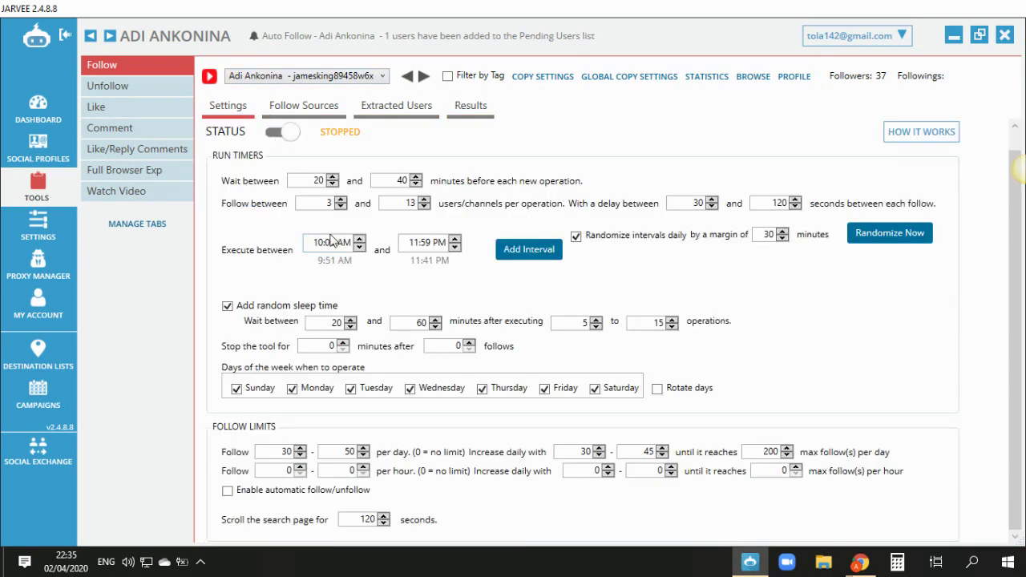
pyautogui.click(276, 133)
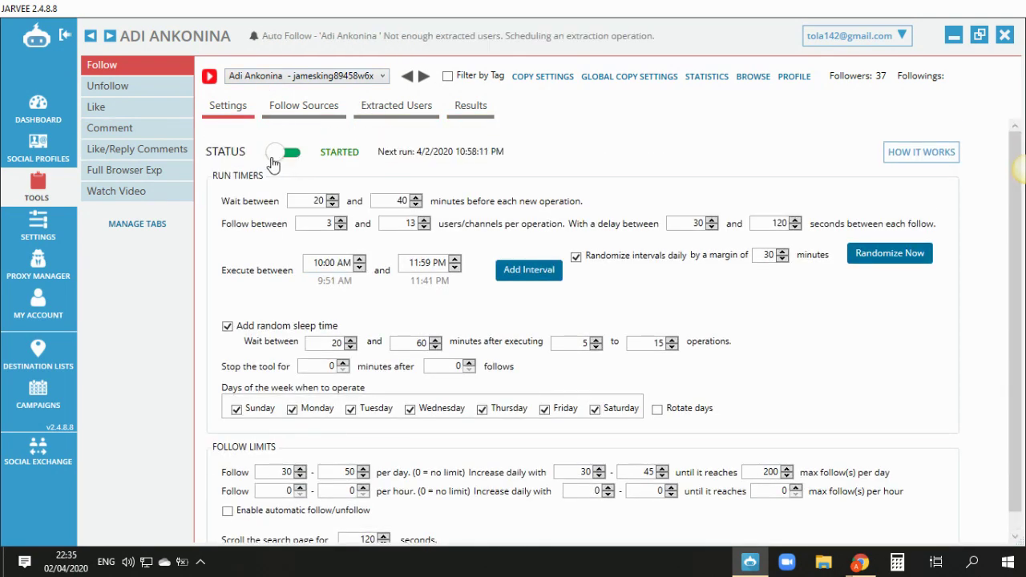
pyautogui.click(394, 107)
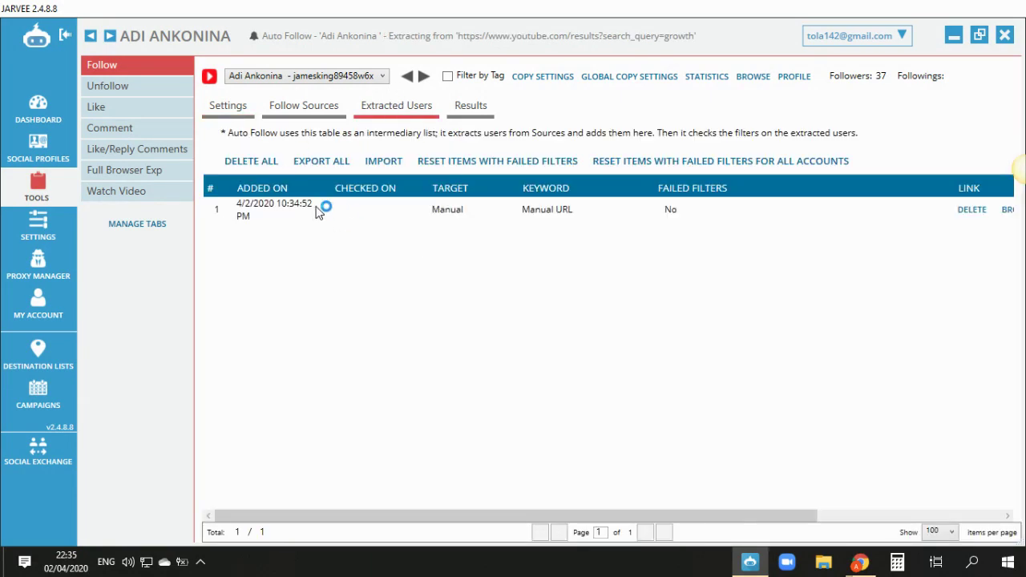
pyautogui.click(234, 109)
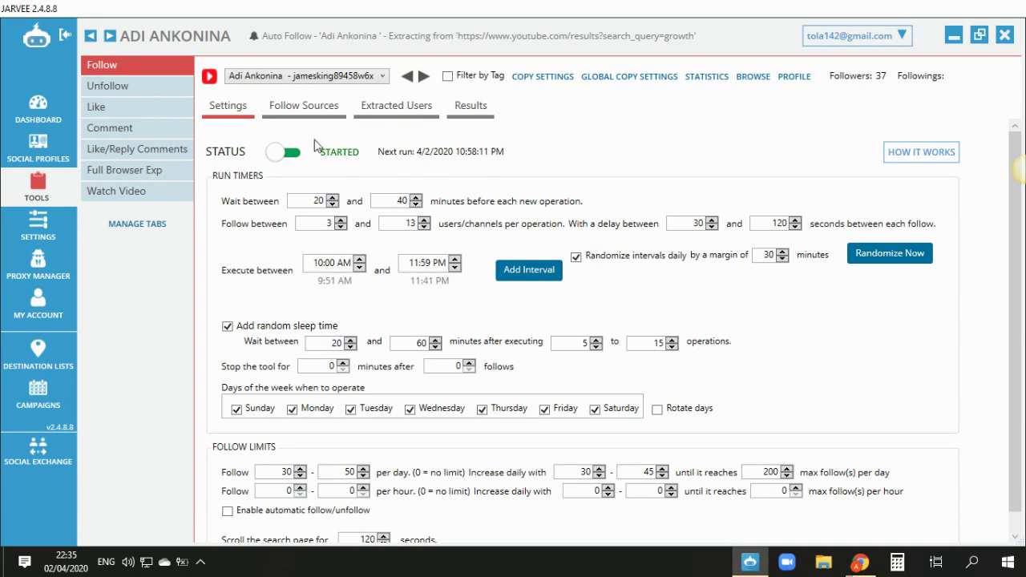
pyautogui.click(95, 86)
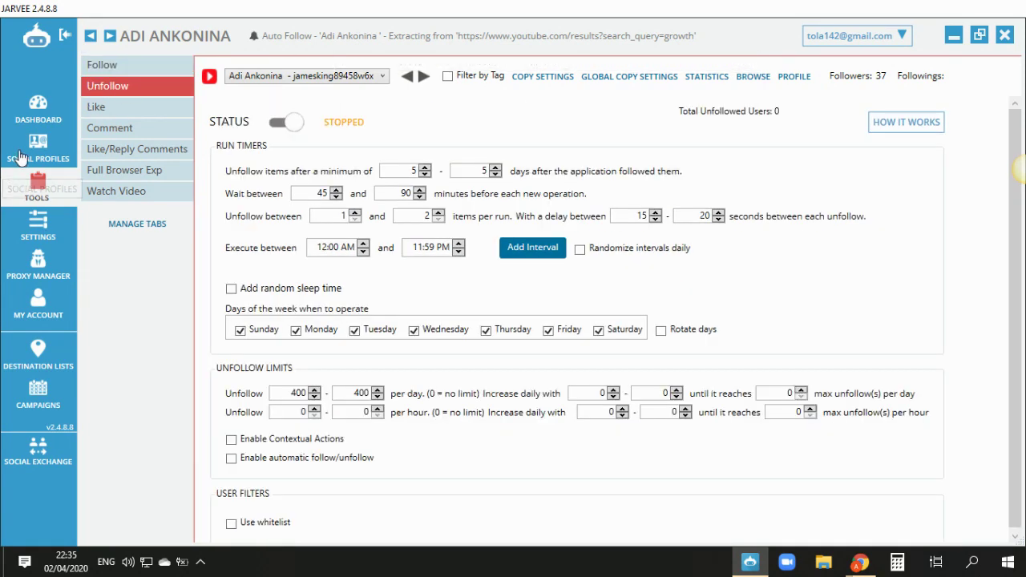
# Move past the Like tool to the Comment tool and show its Sources tab
pyautogui.click(114, 108)
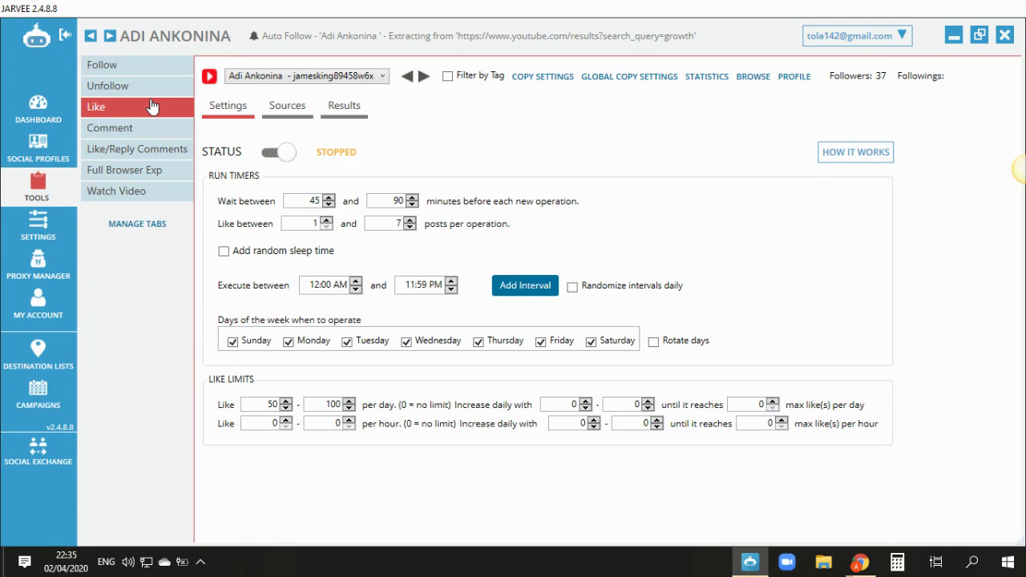
pyautogui.click(143, 134)
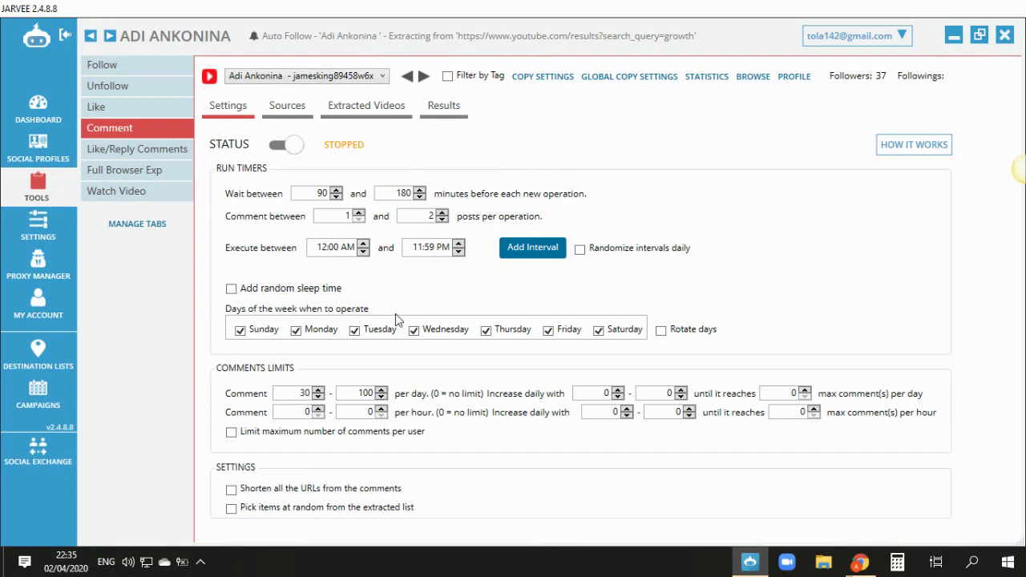
pyautogui.click(302, 109)
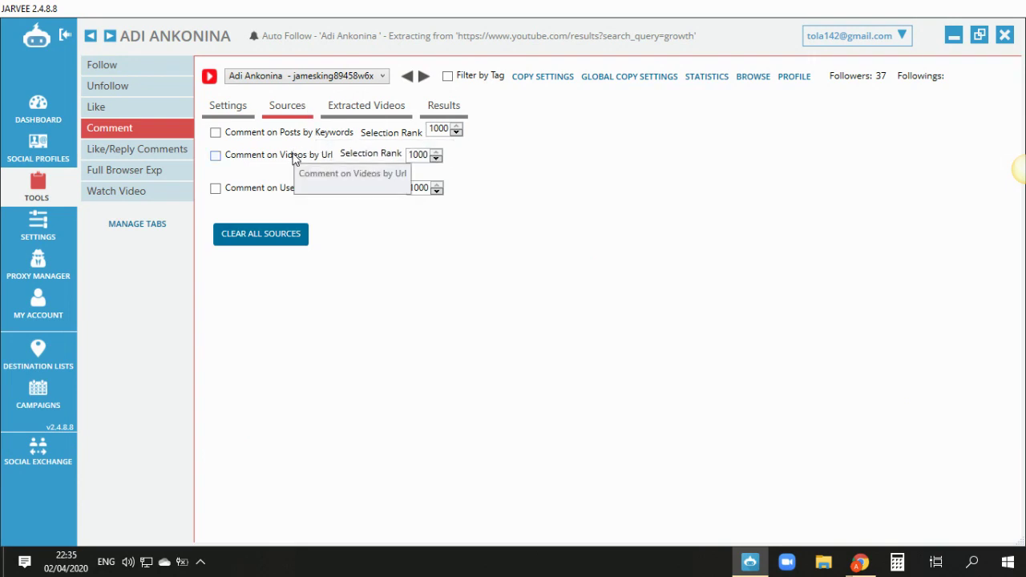
# Enable commenting on videos by URL and on posts by keywords, with keyword 'jarvee'
pyautogui.click(294, 157)
pyautogui.click(279, 203)
pyautogui.click(283, 133)
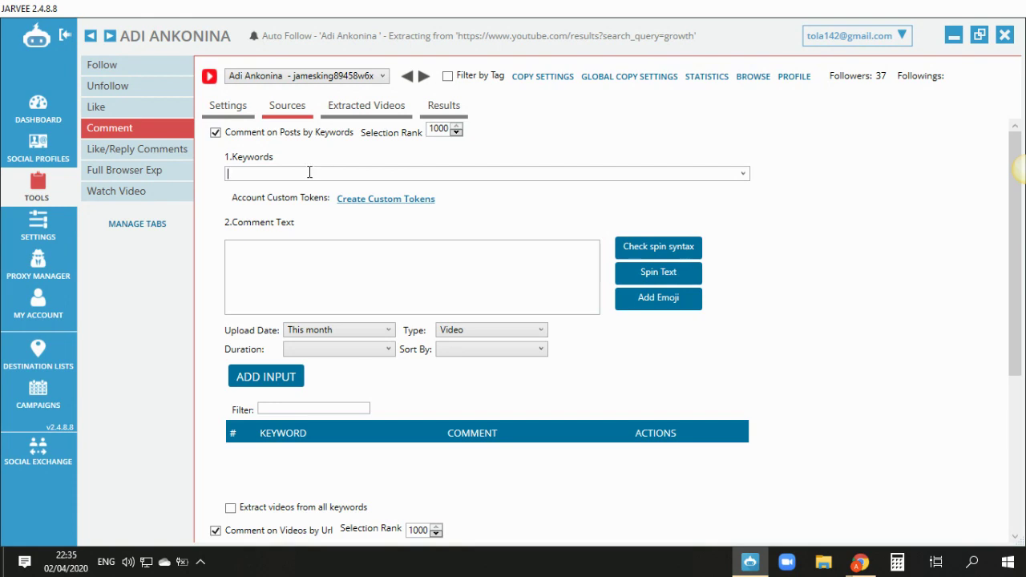
pyautogui.write('jarvee')
# Keep upload date at This month and type Video, leaving duration and sort order unchanged
pyautogui.click(335, 335)
pyautogui.click(334, 396)
pyautogui.click(475, 337)
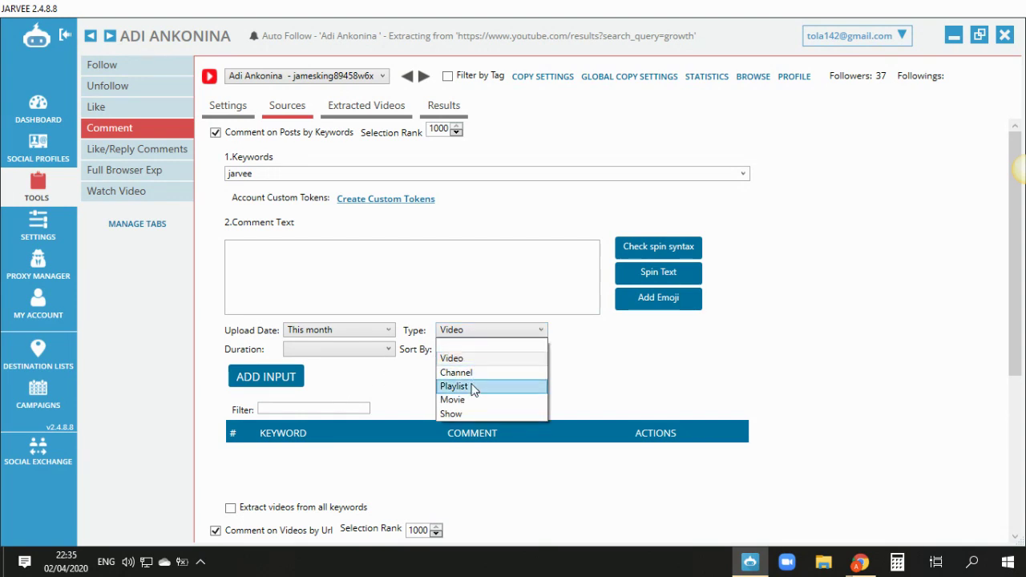
pyautogui.click(487, 359)
pyautogui.click(350, 351)
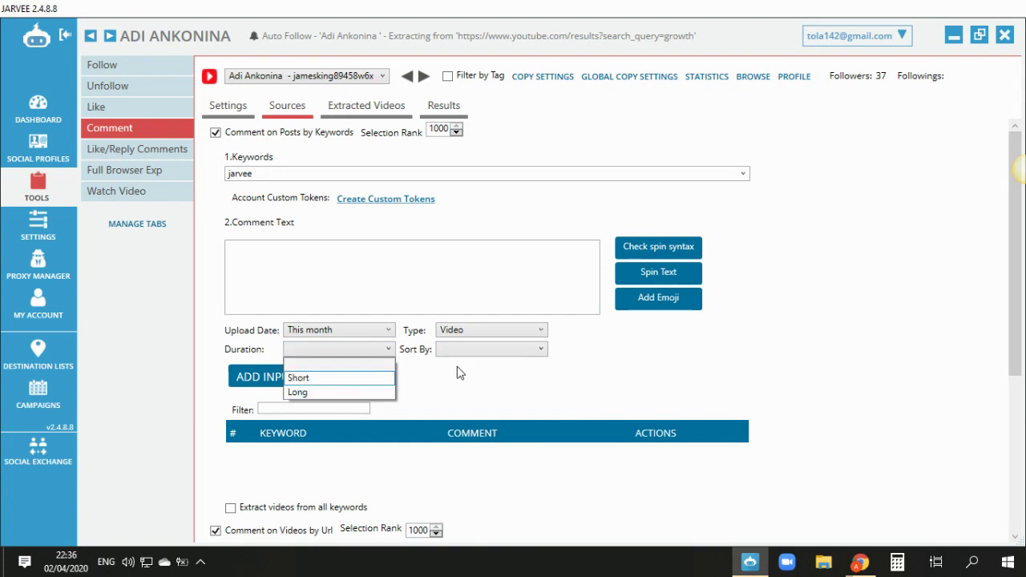
pyautogui.click(485, 353)
pyautogui.click(486, 353)
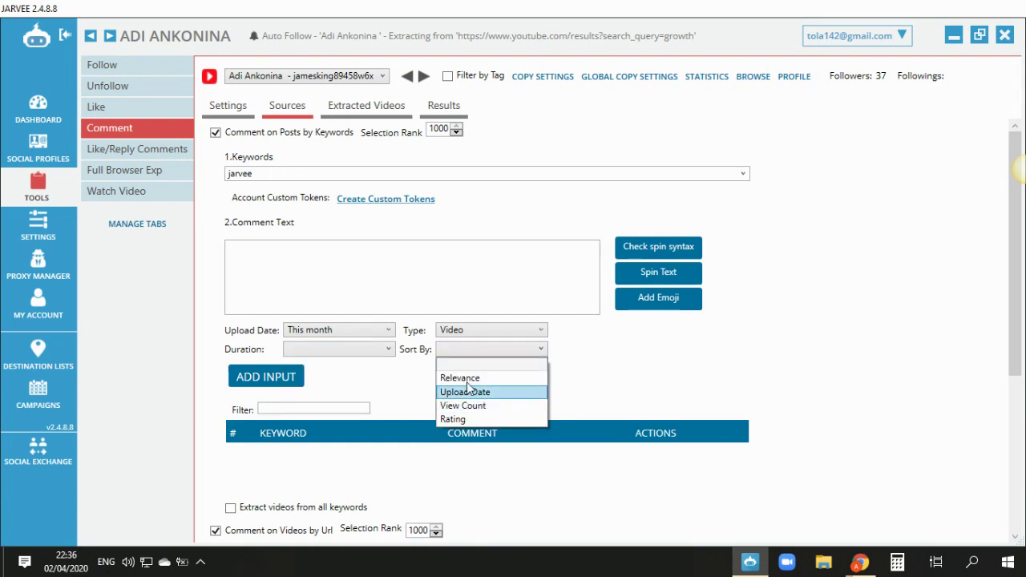
pyautogui.click(256, 277)
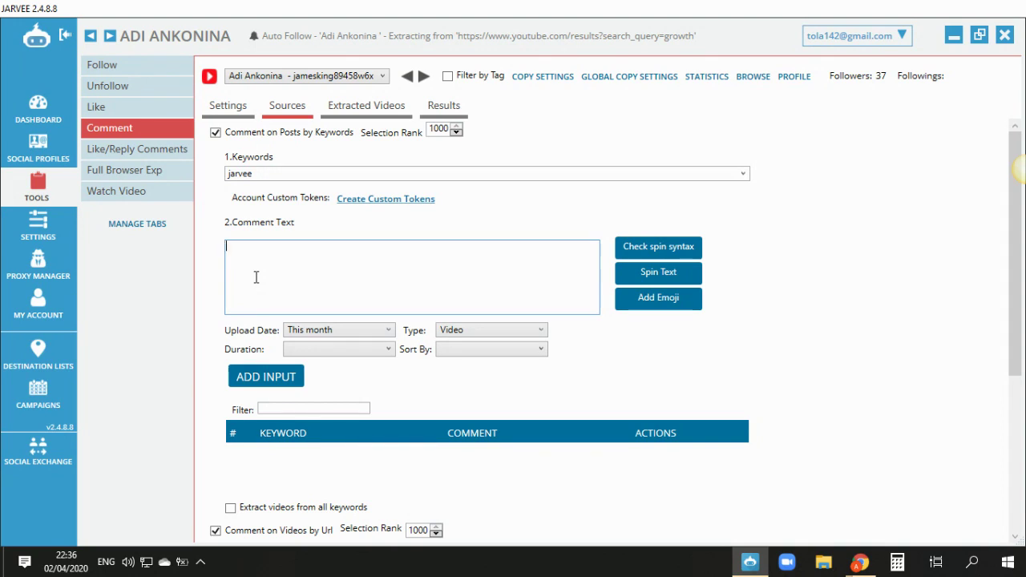
# Type the spin greeting '{Hey|Hello|Hi} [FIRSTNAME' and verify the spin syntax
pyautogui.click(256, 279)
pyautogui.write('{Hey|Helo|Hi} [DFIRSTNAME')
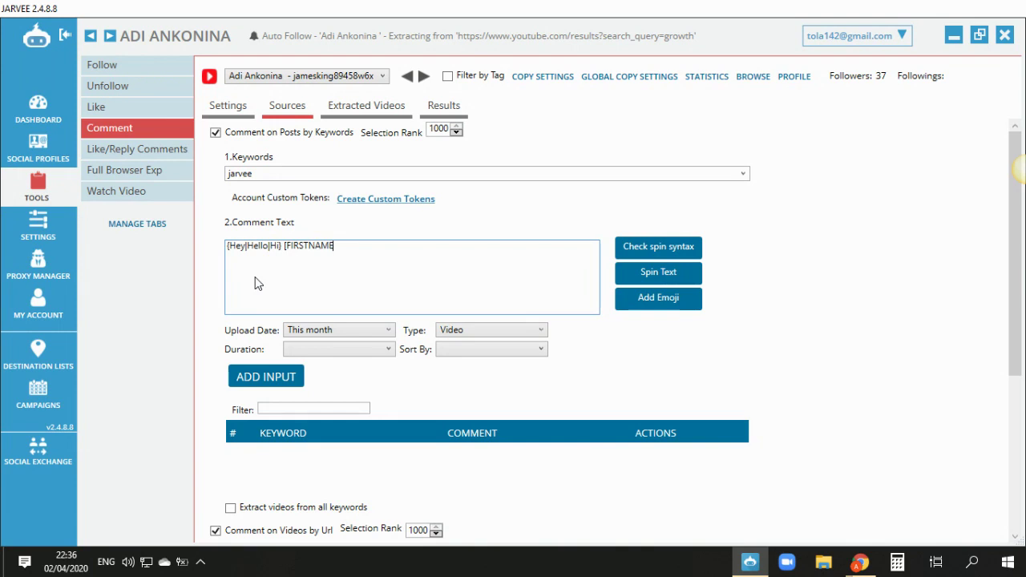
pyautogui.press('BackSpace')
pyautogui.press('BackSpace')
pyautogui.press('BackSpace')
pyautogui.press('BackSpace')
pyautogui.press('BackSpace')
pyautogui.press('BackSpace')
pyautogui.press('BackSpace')
pyautogui.press('BackSpace')
pyautogui.press('BackSpace')
pyautogui.press('BackSpace')
pyautogui.click(655, 259)
pyautogui.click(592, 323)
# Add a second line 'Feel free to join my FB community for Jarvee jarvee'
pyautogui.click(380, 270)
pyautogui.write('FEEL FREE')
pyautogui.press('BackSpace')
pyautogui.write('eel free to join my')
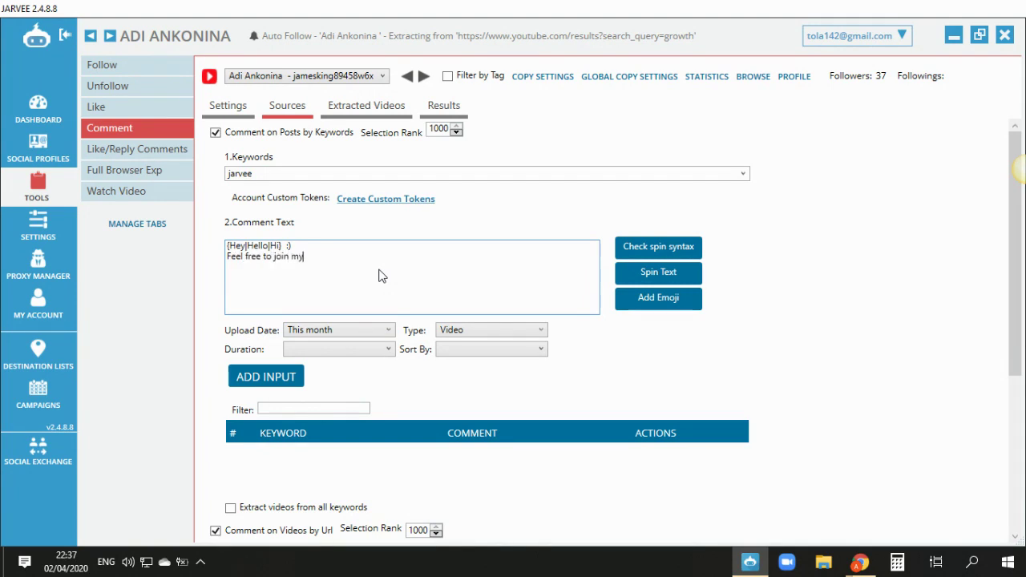
pyautogui.write(' FB community for Jarvee jarvee')
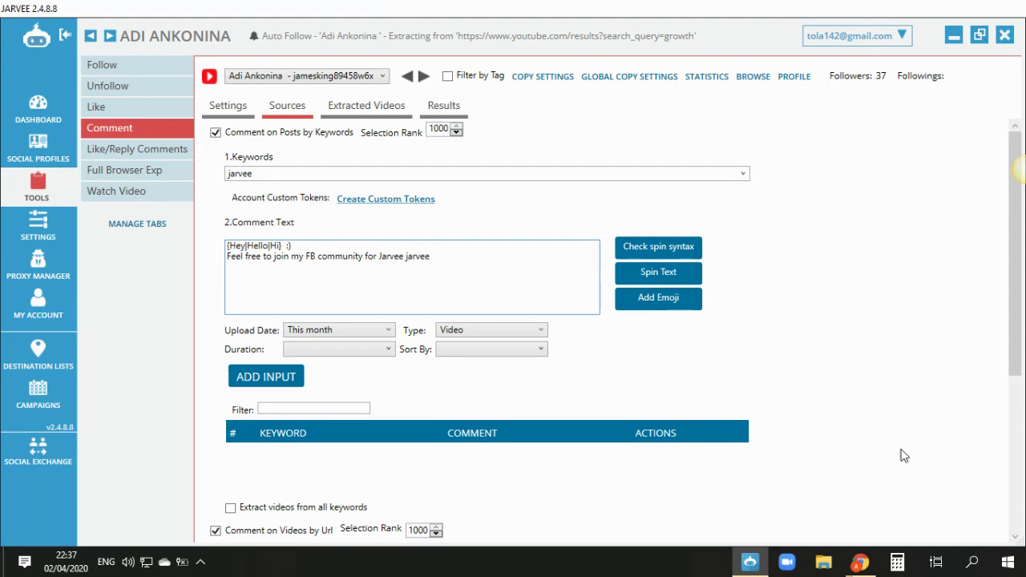
# Copy your own YouTube channel address and change the invitation to 'check my Youtube channel for more videos regard Jarvee -' plus the link
pyautogui.click(952, 449)
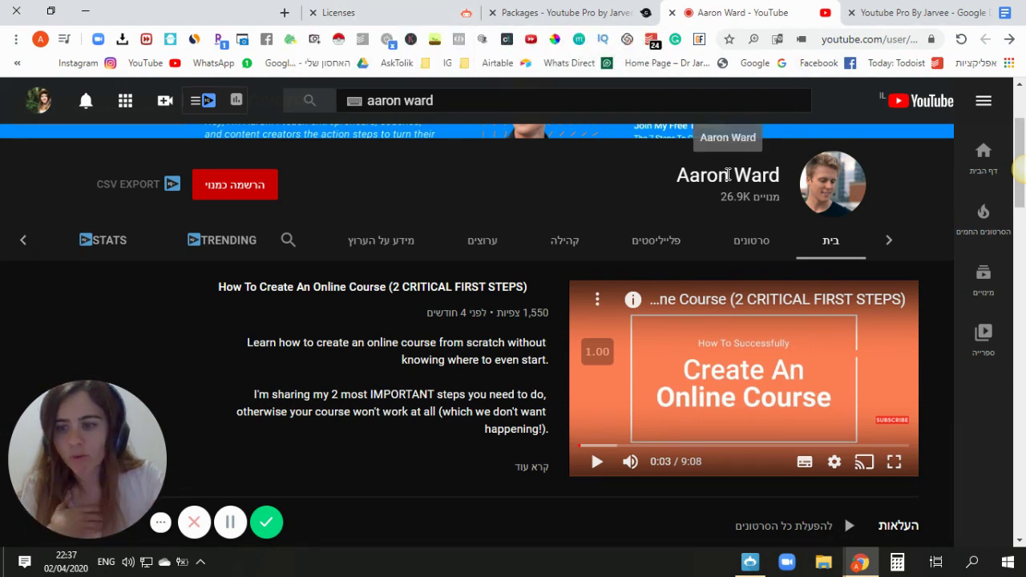
pyautogui.click(36, 100)
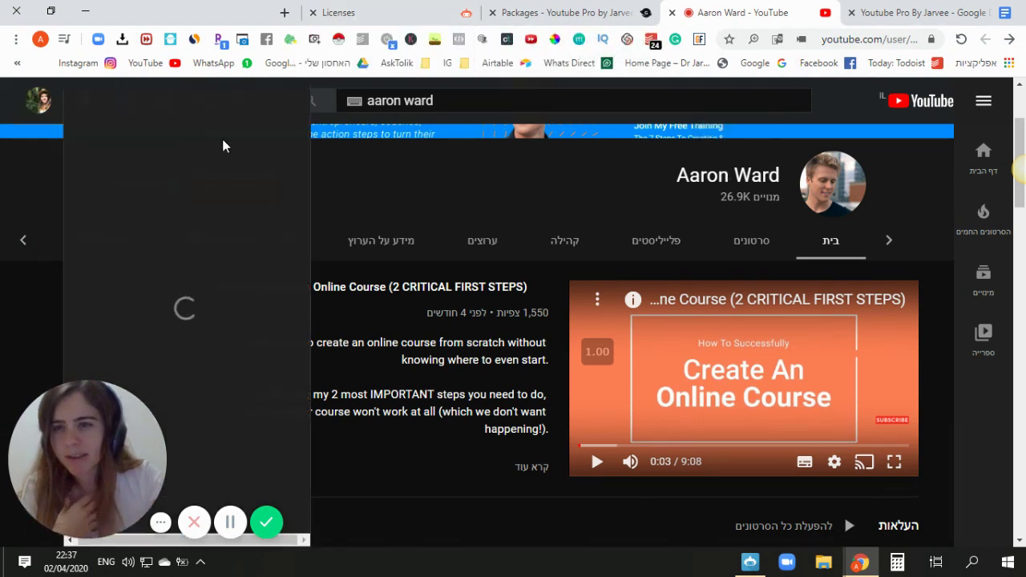
pyautogui.click(265, 173)
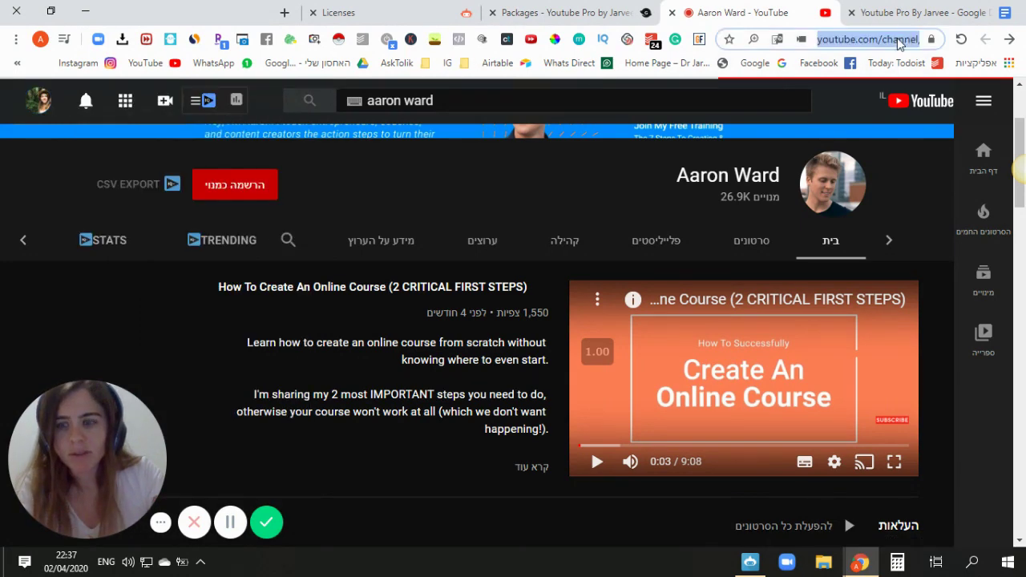
pyautogui.hotkey('alt', 'Tab')
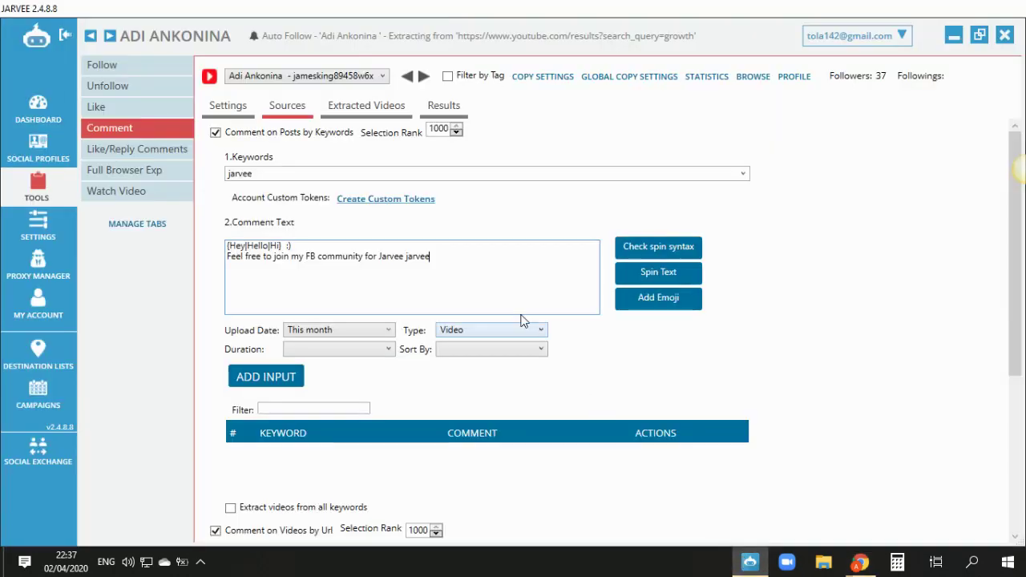
pyautogui.moveTo(273, 256); pyautogui.dragTo(441, 256)
pyautogui.write('check')
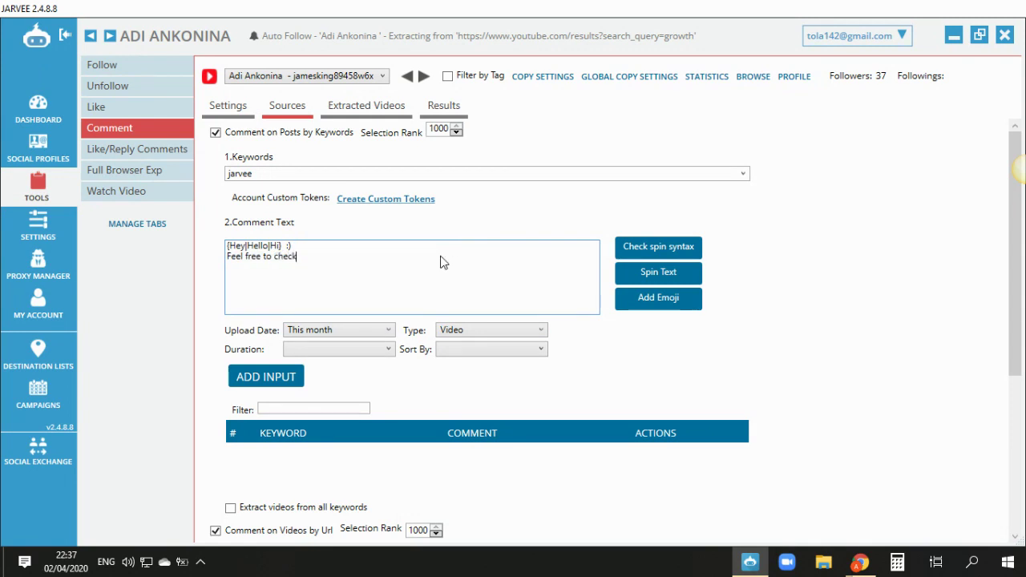
pyautogui.write(' my Youtube channel for more videos regard')
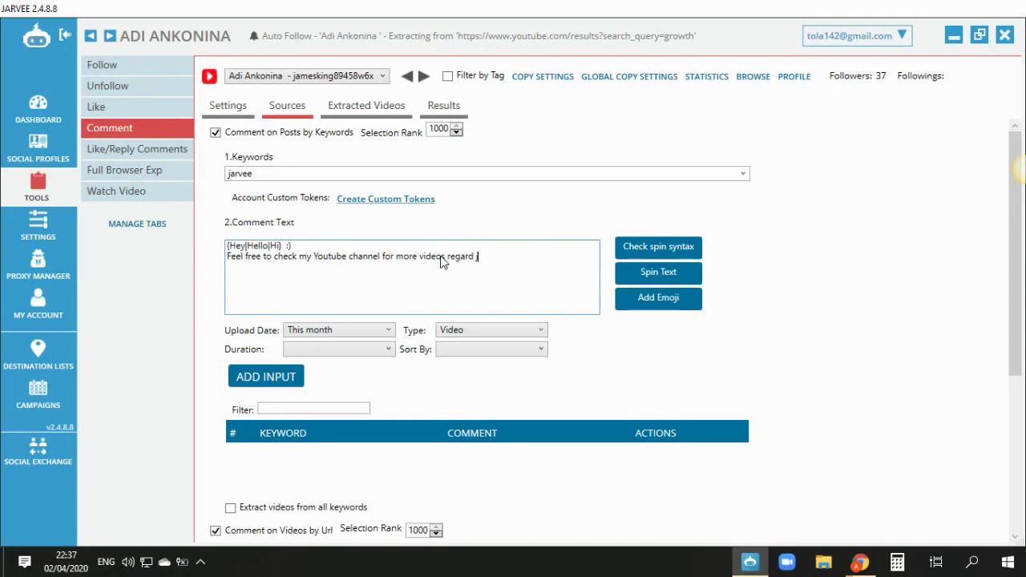
pyautogui.write(' Jarvee -')
pyautogui.write('https://www.youtube.com/channel/UC0BEpLmdNWtzl-lwm4o_frw?view_as=subscriber')
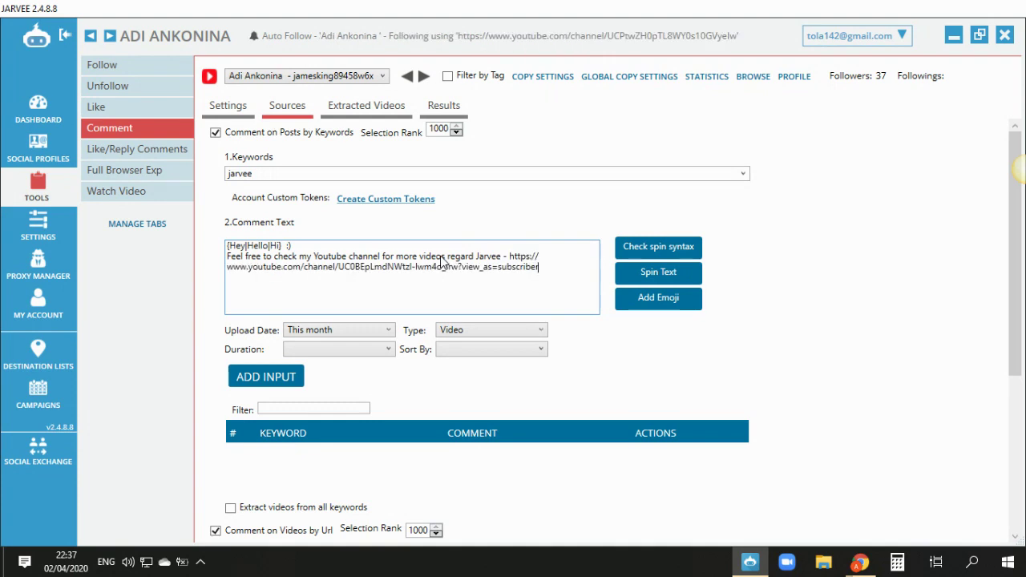
# Add ':)' and spin the invitation opener as '{Feel free|You are welcome}'
pyautogui.click(288, 246)
pyautogui.write(':)')
pyautogui.moveTo(290, 246); pyautogui.dragTo(234, 250)
pyautogui.click(228, 256)
pyautogui.write('{')
pyautogui.click(266, 257)
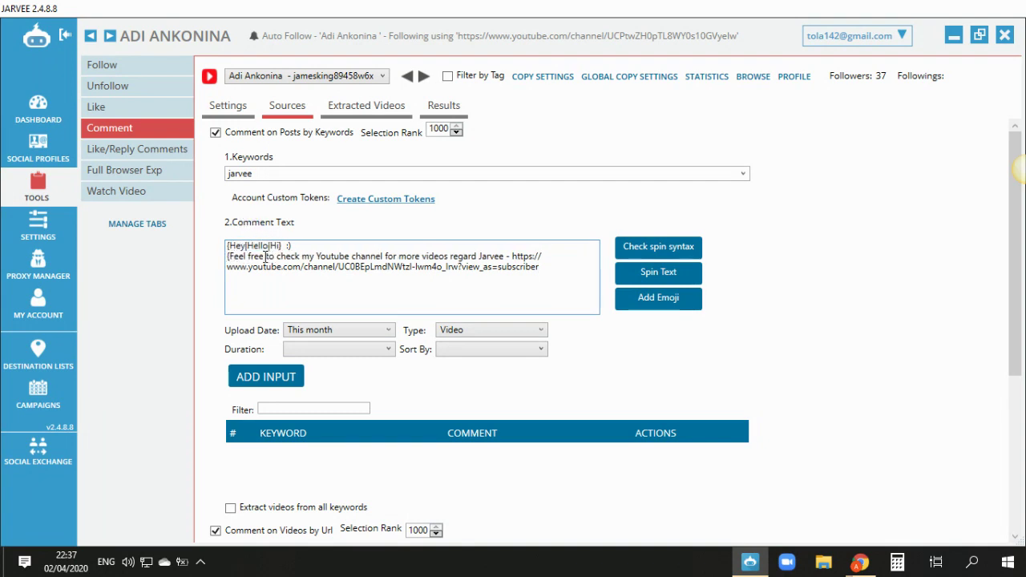
pyautogui.write('}  :) {Feel free|')
pyautogui.write('You are welcome')
pyautogui.write('}')
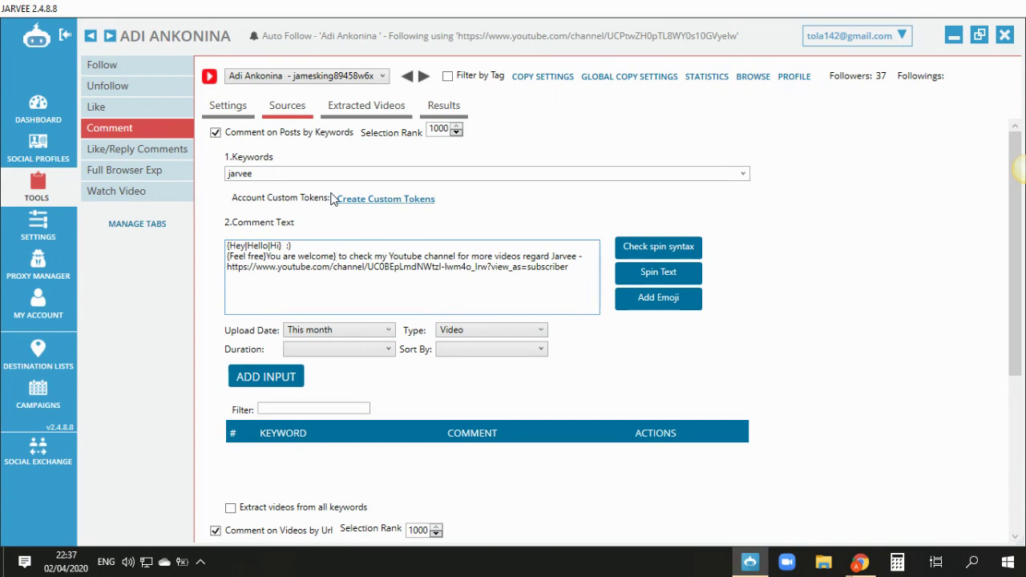
pyautogui.scroll(-1, 381, 353)
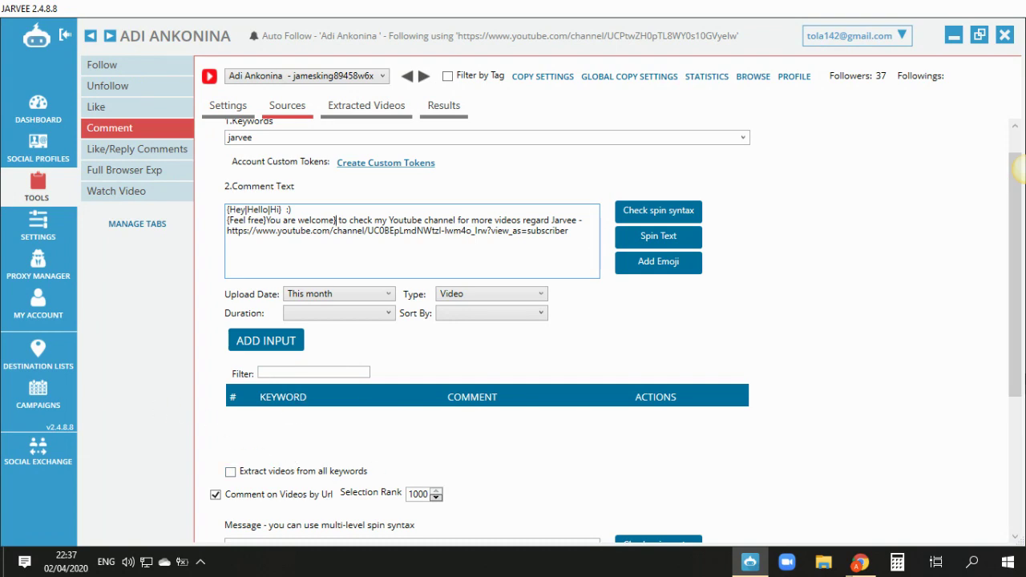
pyautogui.scroll(-6, 681, 476)
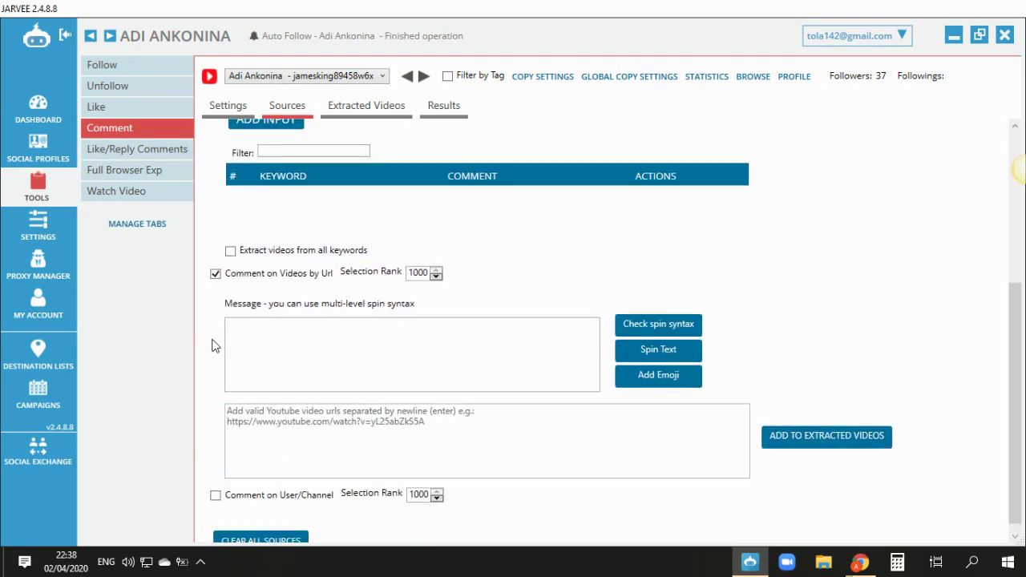
# Tick commenting on user/channel pages, review the remaining sources, then view the empty Results tab
pyautogui.click(320, 446)
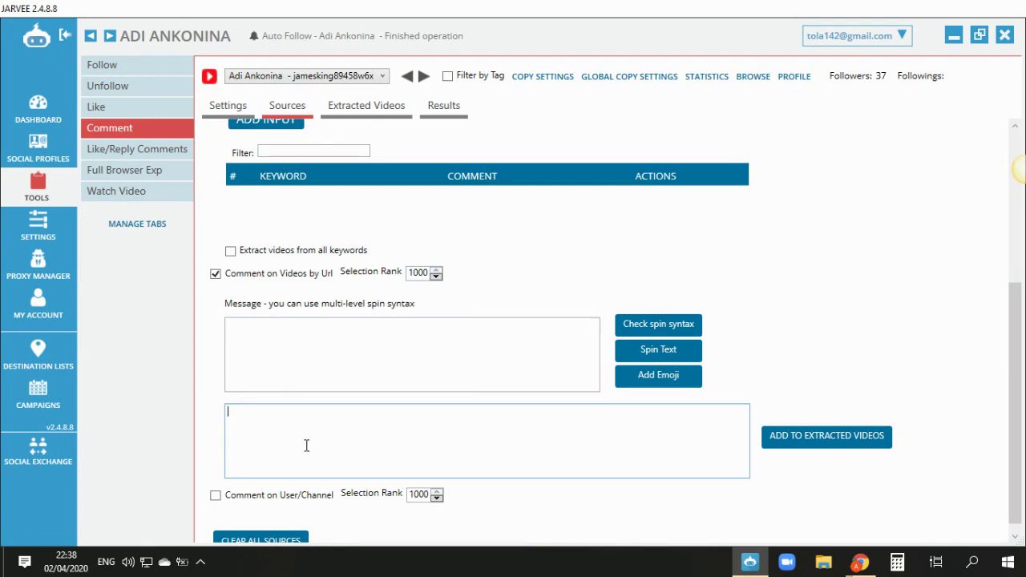
pyautogui.click(277, 495)
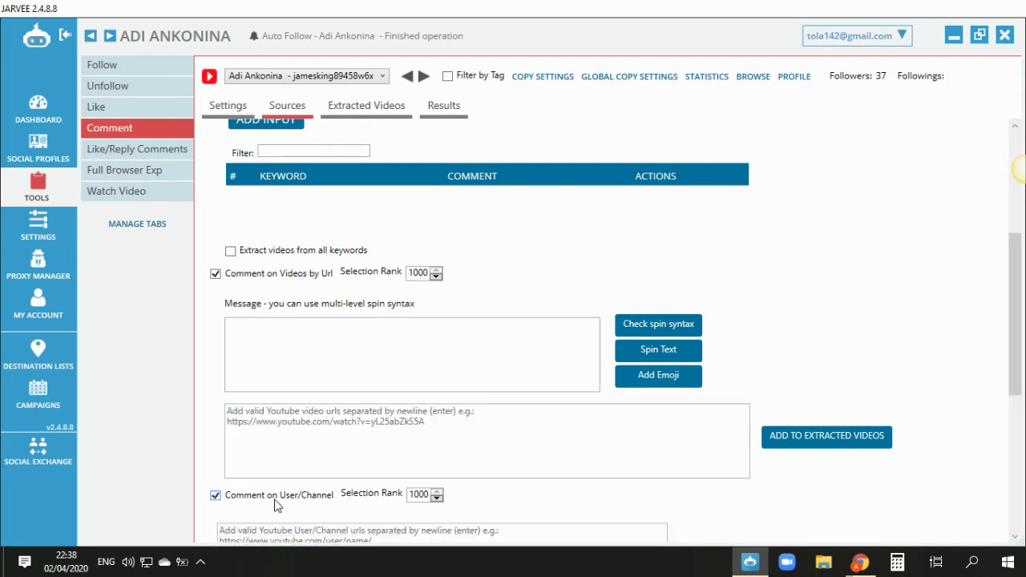
pyautogui.scroll(-3, 276, 498)
pyautogui.scroll(-2, 366, 414)
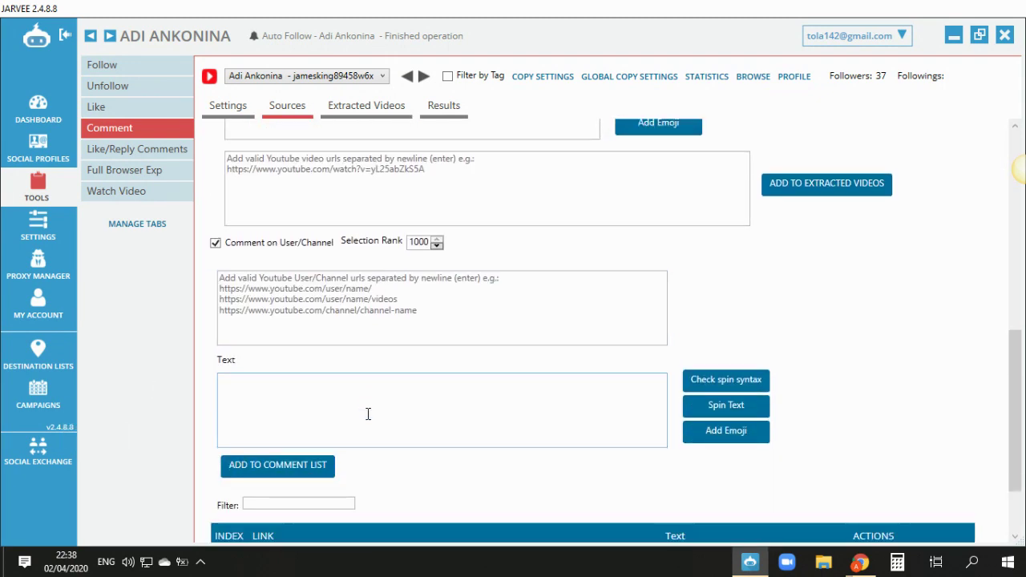
pyautogui.scroll(-3, 368, 414)
pyautogui.scroll(-1, 260, 190)
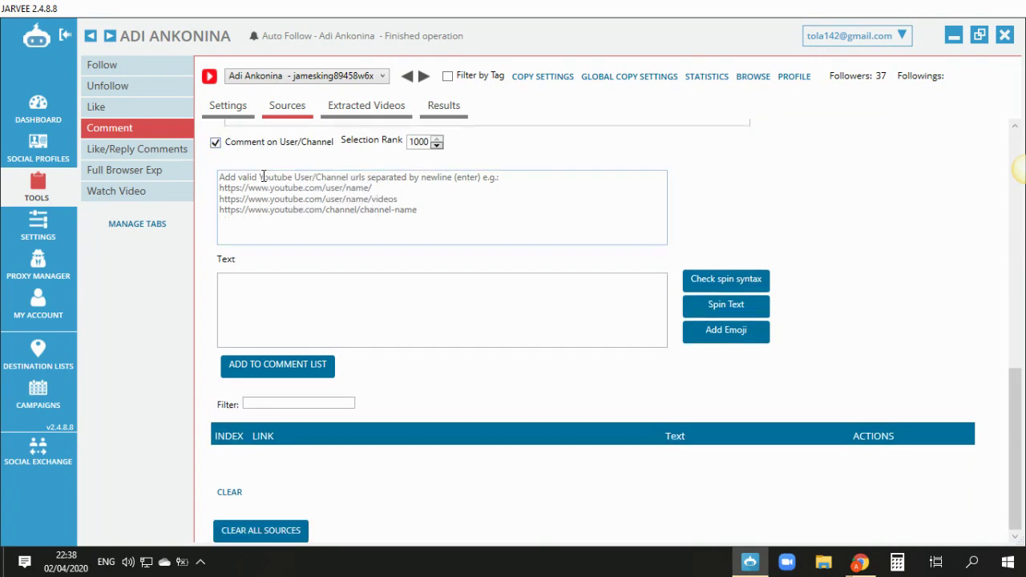
pyautogui.scroll(6, 272, 160)
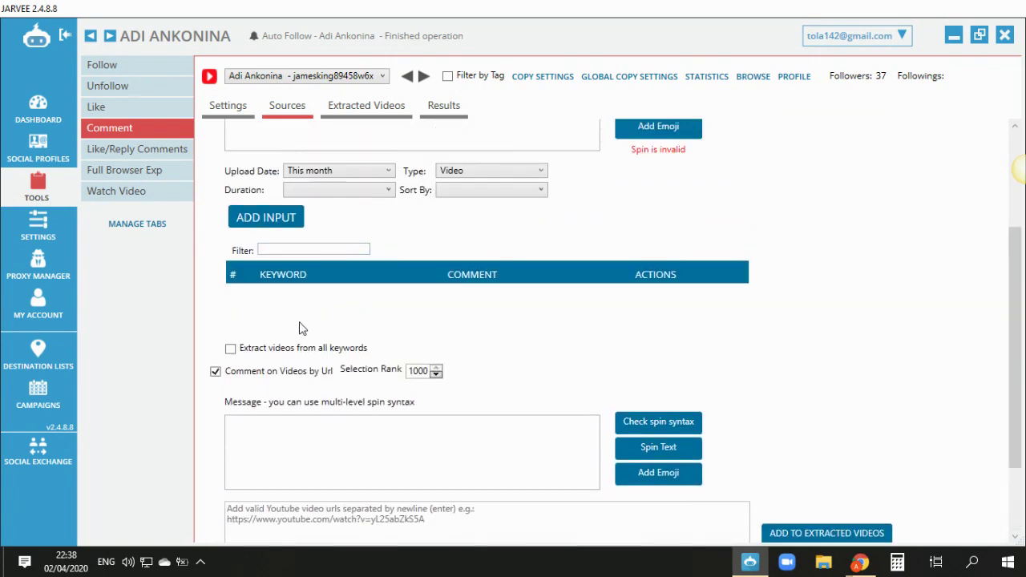
pyautogui.scroll(3, 396, 459)
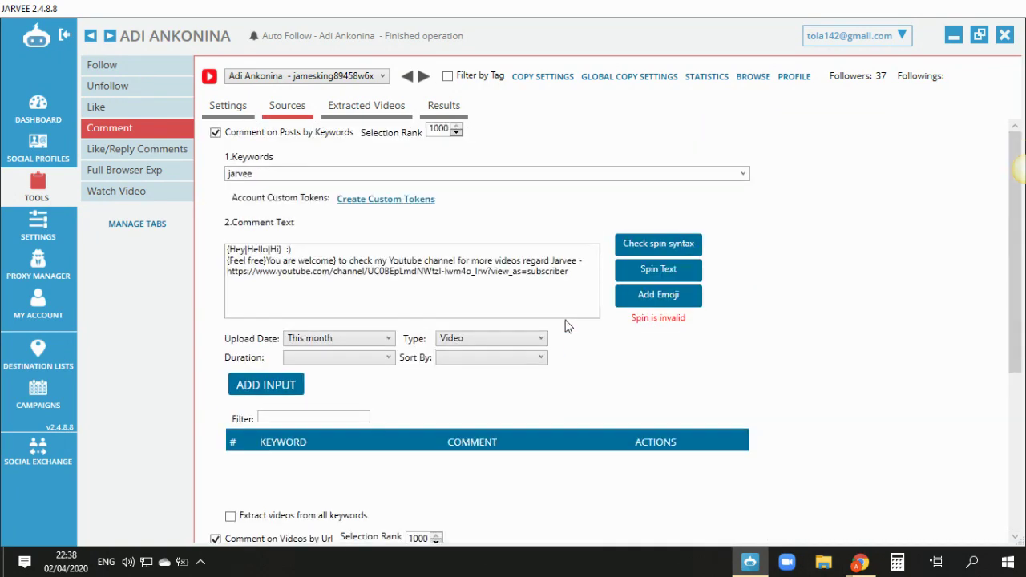
pyautogui.click(332, 246)
pyautogui.click(444, 106)
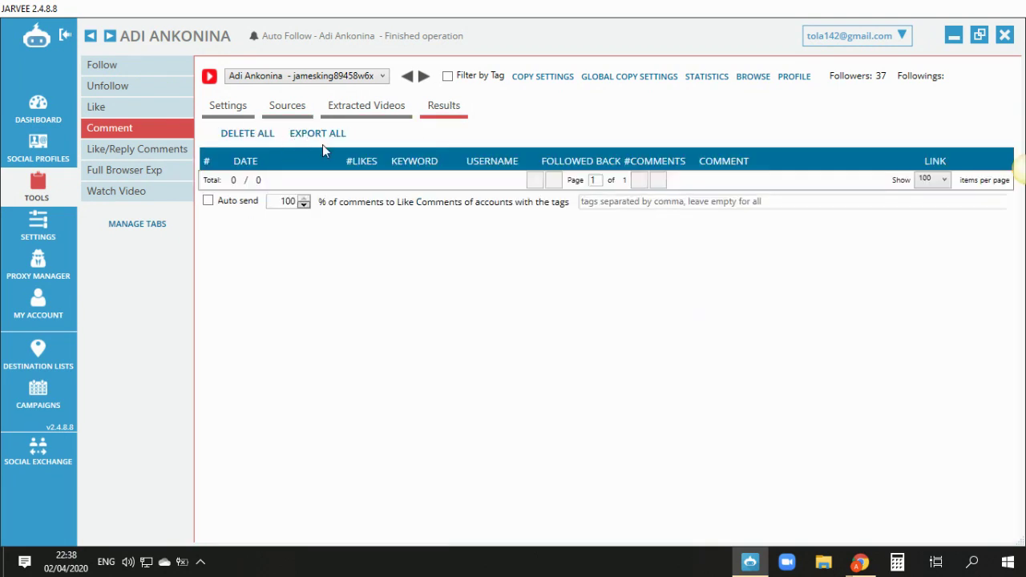
# In Like/Reply Comments, toggle the skip-comments-with-specific-words filter on and back off
pyautogui.click(176, 154)
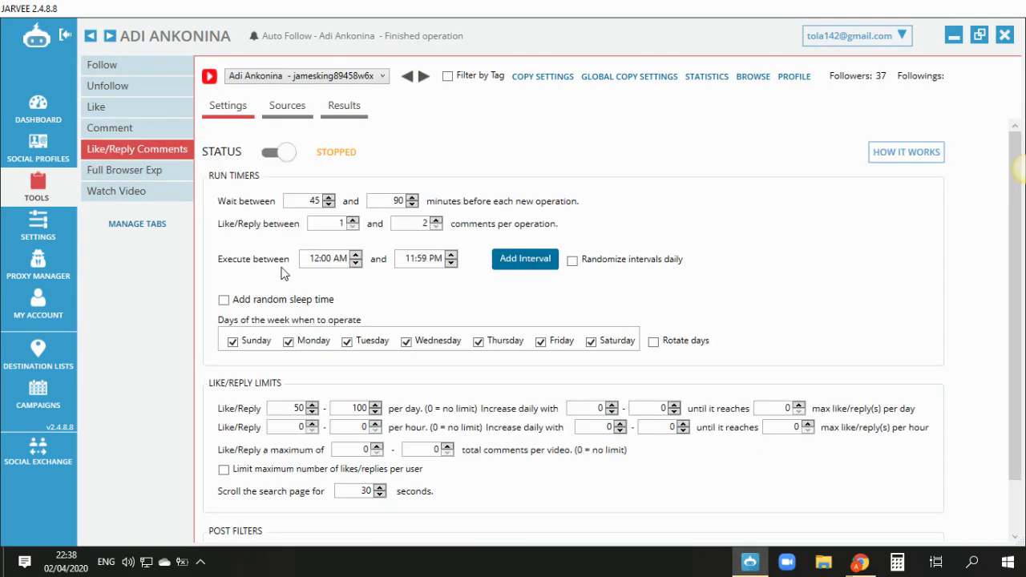
pyautogui.scroll(-1, 287, 273)
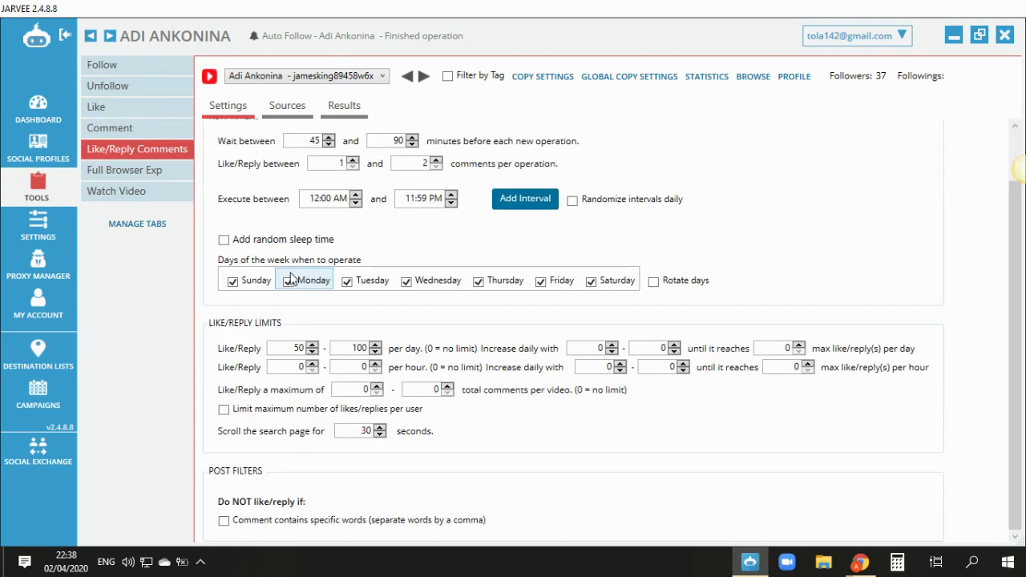
pyautogui.click(336, 522)
pyautogui.scroll(-1, 424, 481)
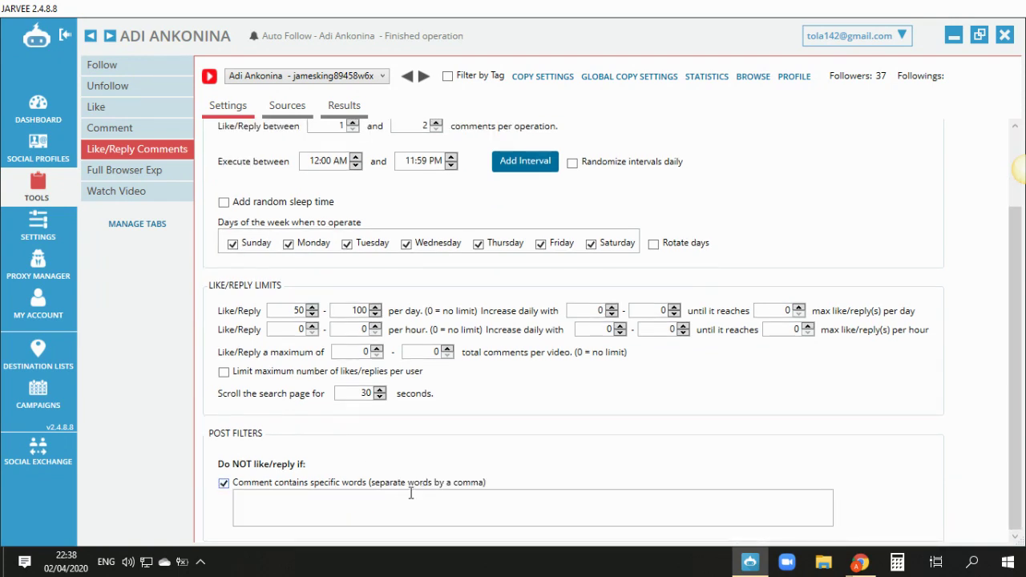
pyautogui.click(293, 483)
# Enable Reply to Comments Urls, leaving Like Post by Url off, then open Full Browser Exp settings
pyautogui.click(297, 111)
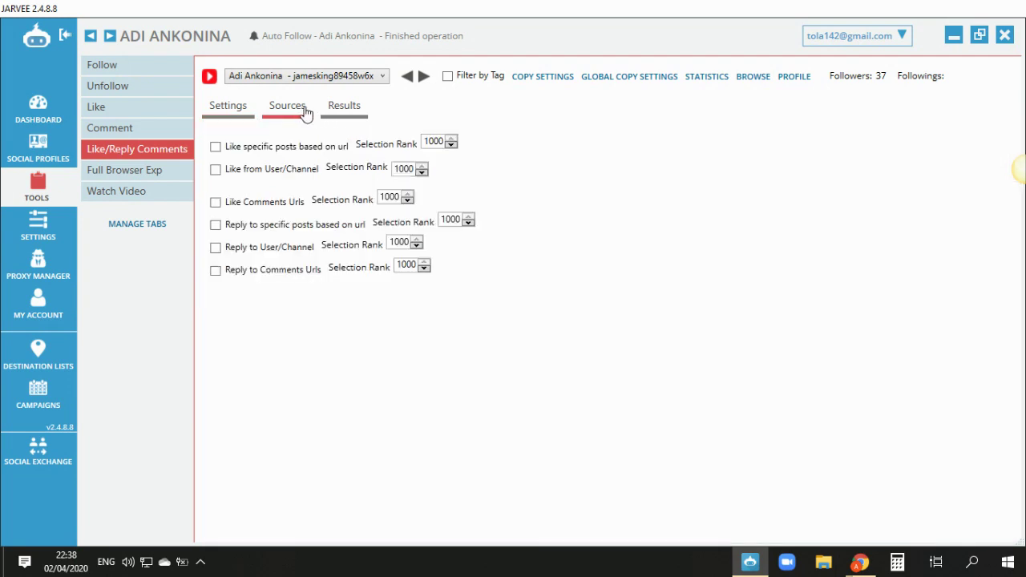
pyautogui.click(289, 148)
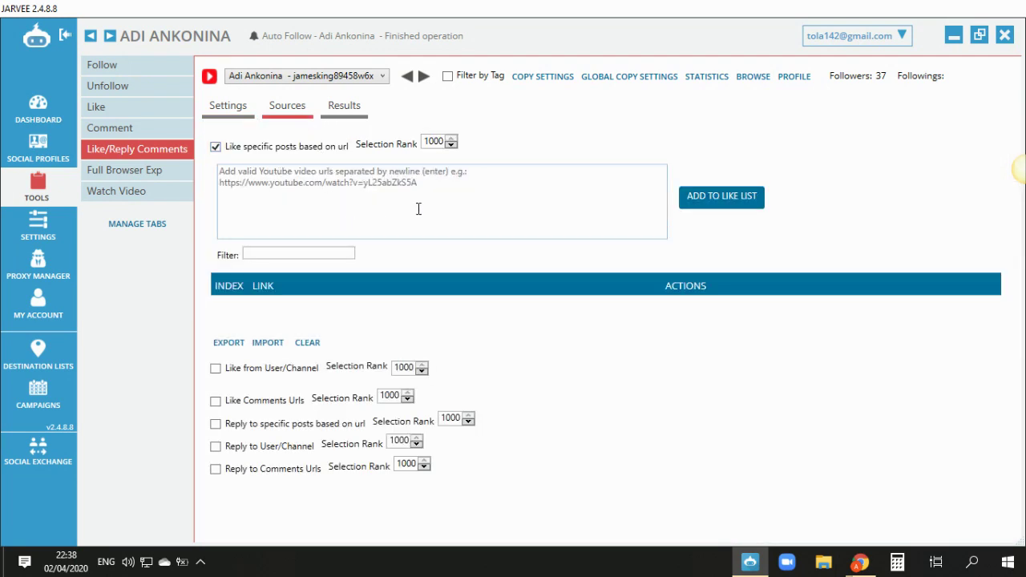
pyautogui.click(305, 150)
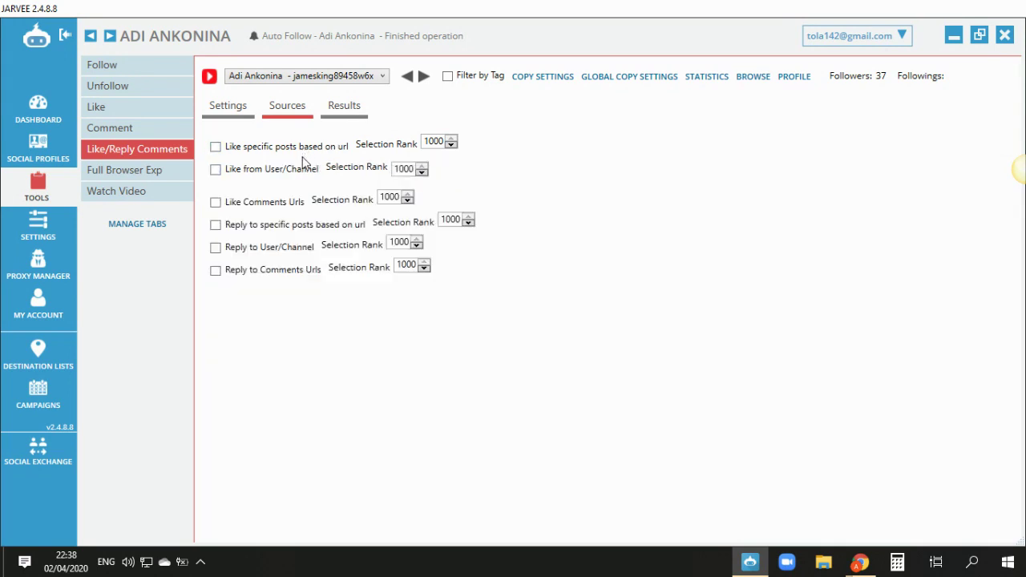
pyautogui.click(286, 270)
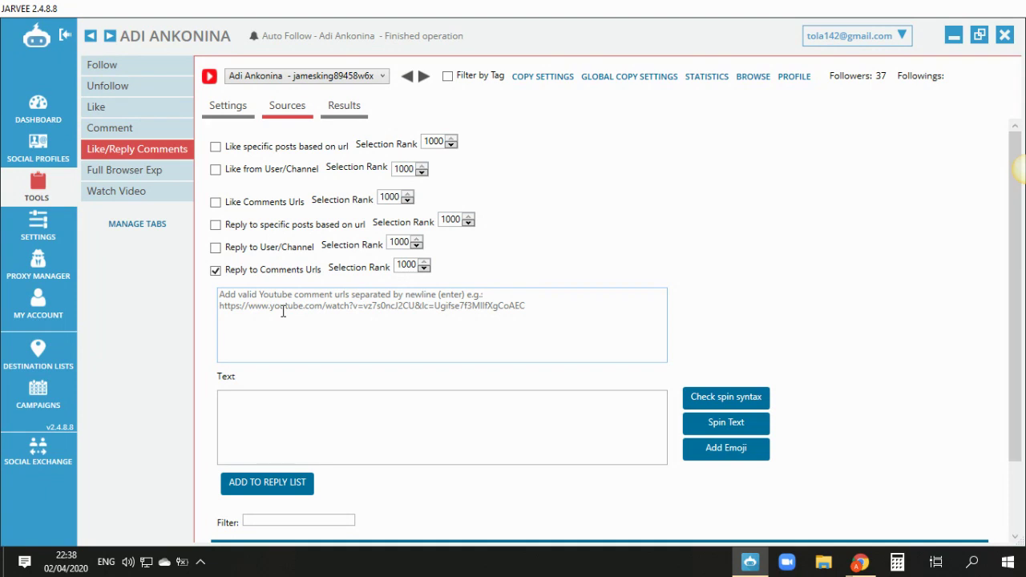
pyautogui.click(273, 338)
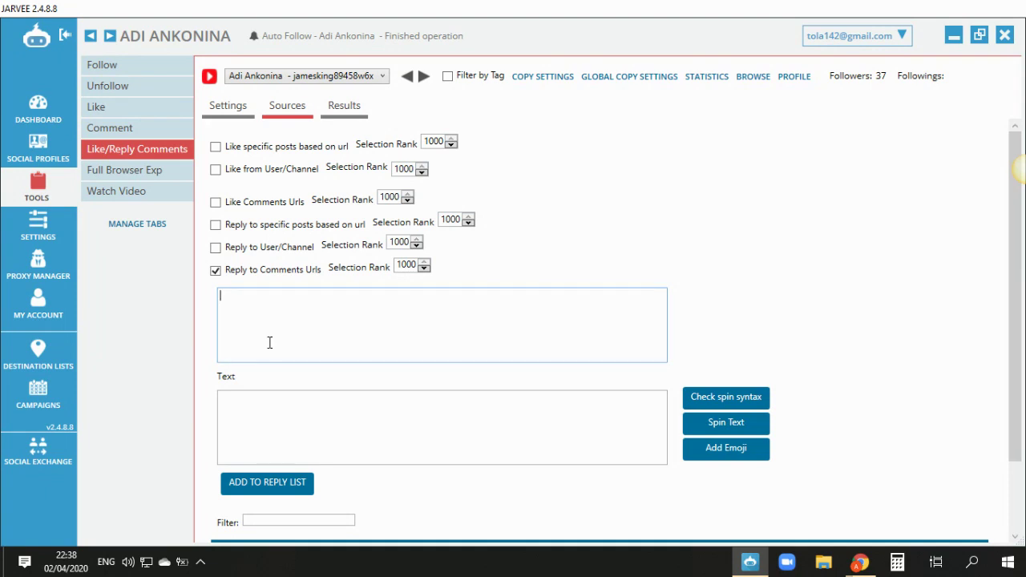
pyautogui.click(311, 420)
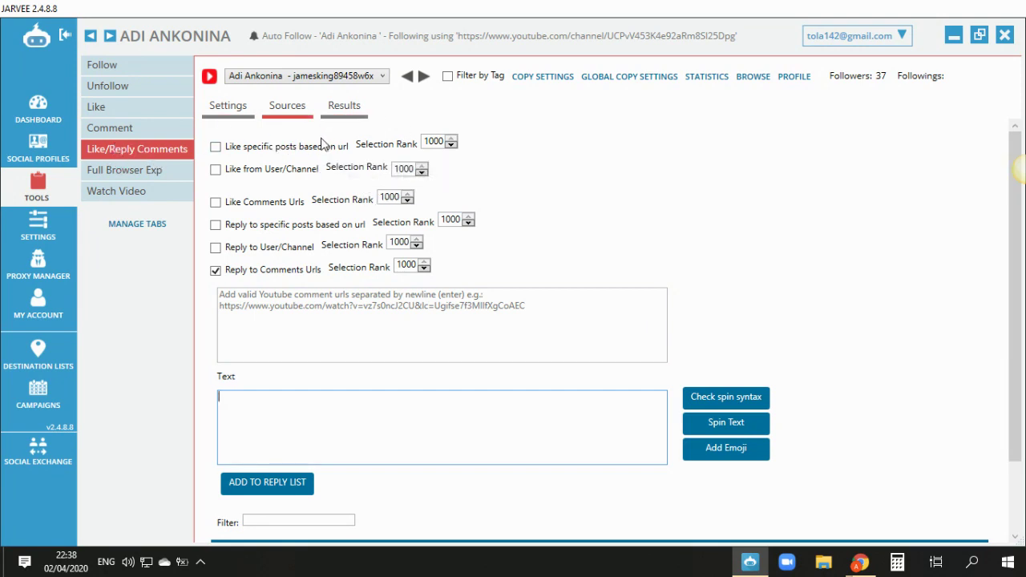
pyautogui.click(106, 173)
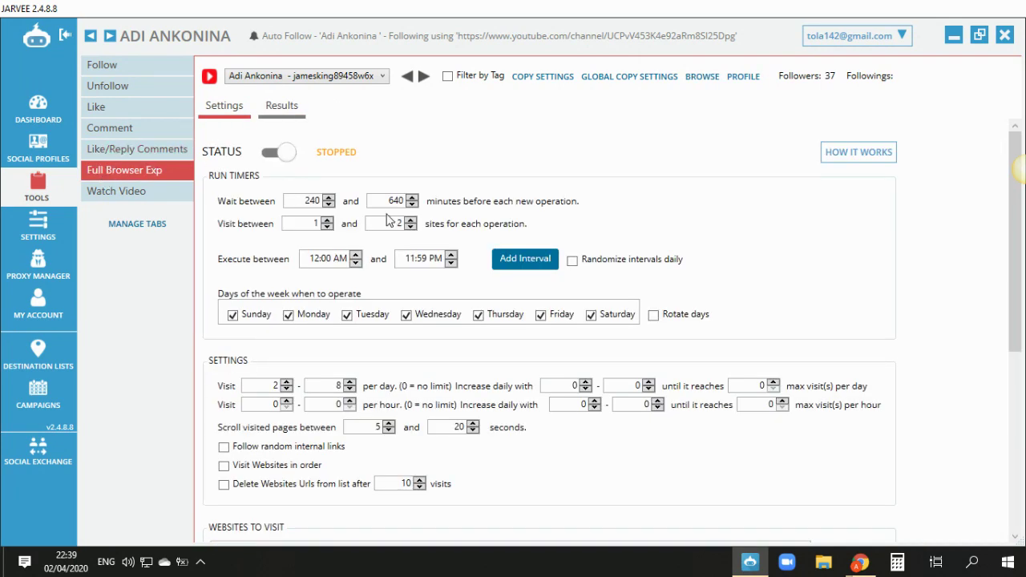
pyautogui.scroll(-6, 417, 385)
pyautogui.scroll(-5, 411, 398)
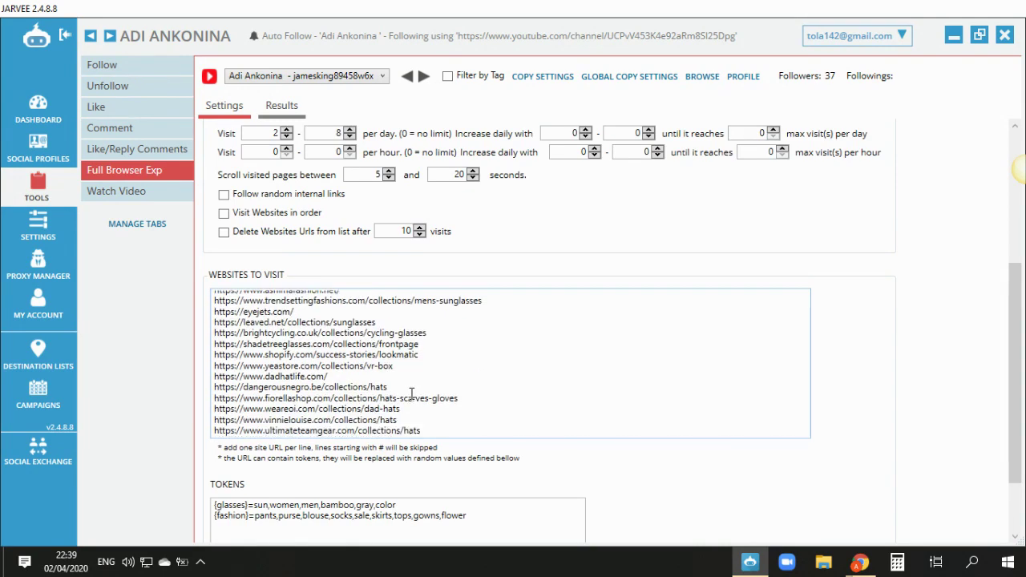
pyautogui.moveTo(442, 332); pyautogui.dragTo(176, 176)
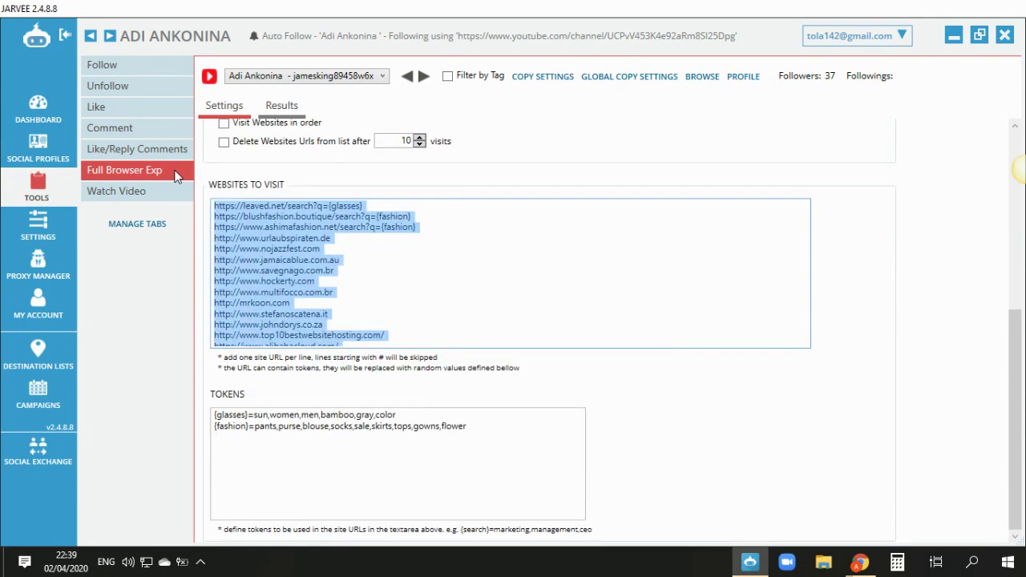
pyautogui.click(248, 226)
pyautogui.click(466, 423)
pyautogui.moveTo(245, 414); pyautogui.dragTo(217, 414)
pyautogui.scroll(-10, 410, 330)
pyautogui.scroll(-5, 410, 330)
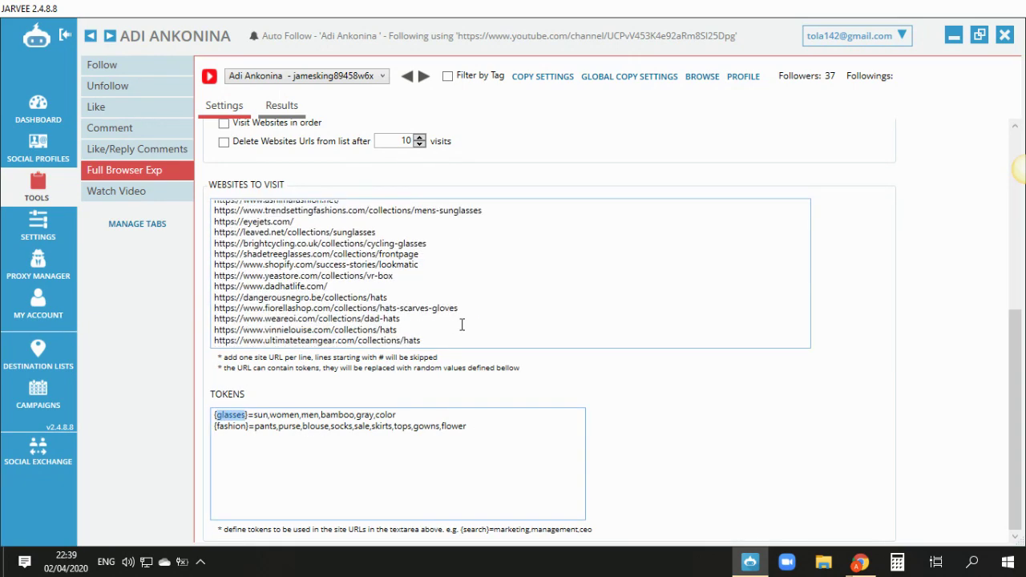
pyautogui.click(462, 328)
pyautogui.hotkey('ctrl', 'shift', 'Home')
pyautogui.press('Delete')
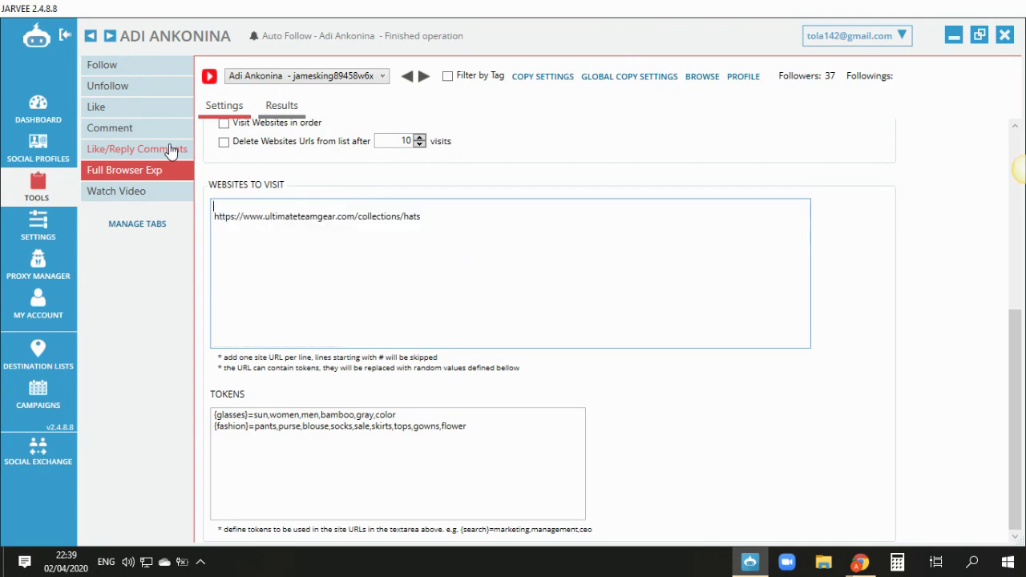
# Load facebook.com in a new Chrome tab
pyautogui.moveTo(860, 561)
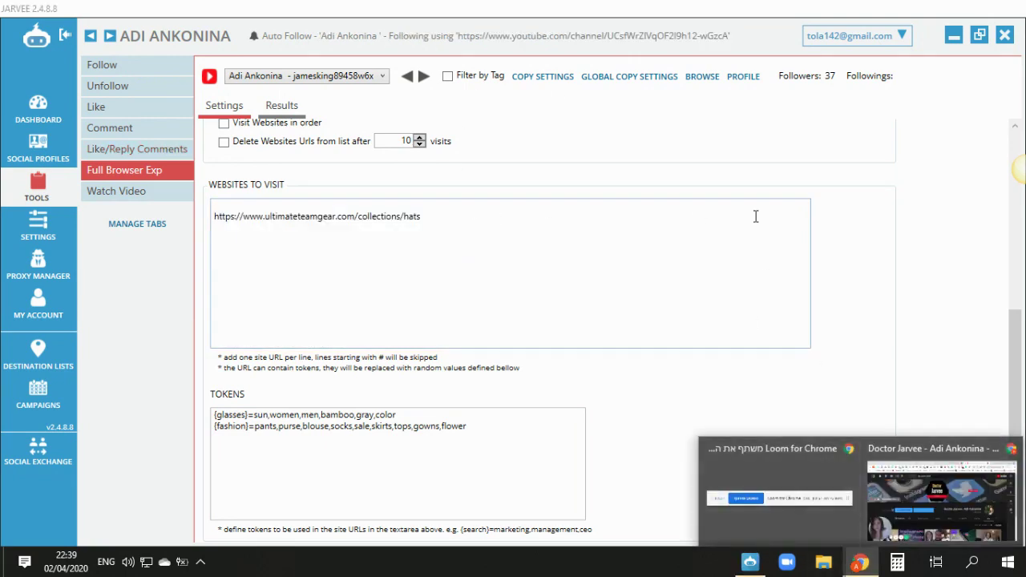
pyautogui.click(988, 498)
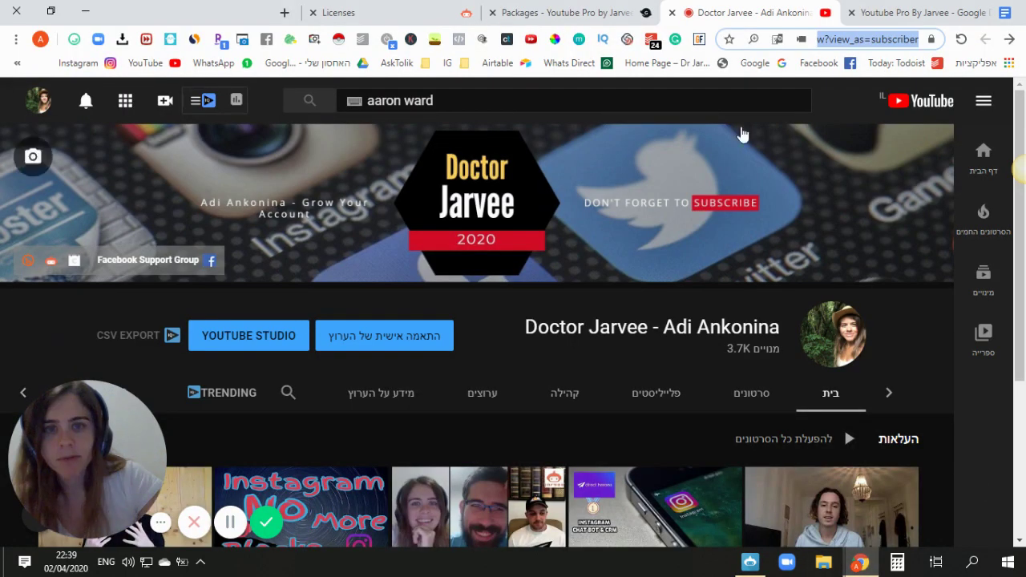
pyautogui.click(285, 12)
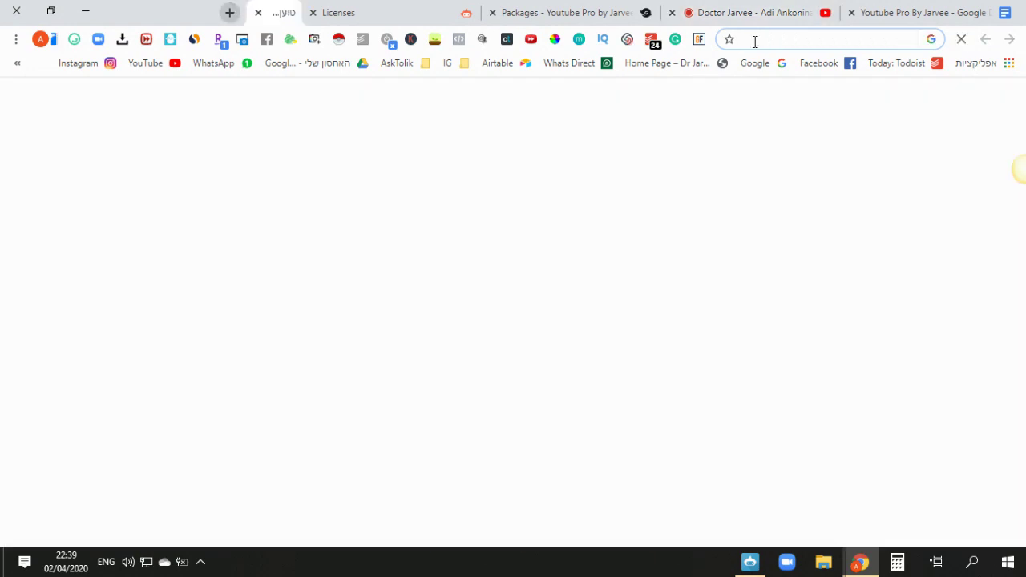
pyautogui.click(846, 62)
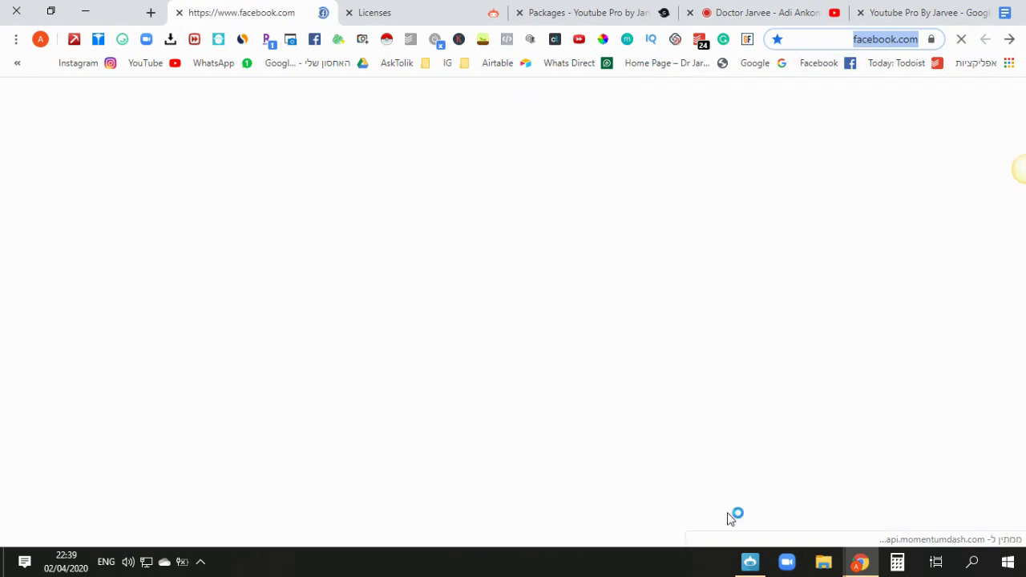
# Back in Jarvee, replace the remaining website URL with the Facebook address
pyautogui.click(748, 560)
pyautogui.tripleClick(426, 204)
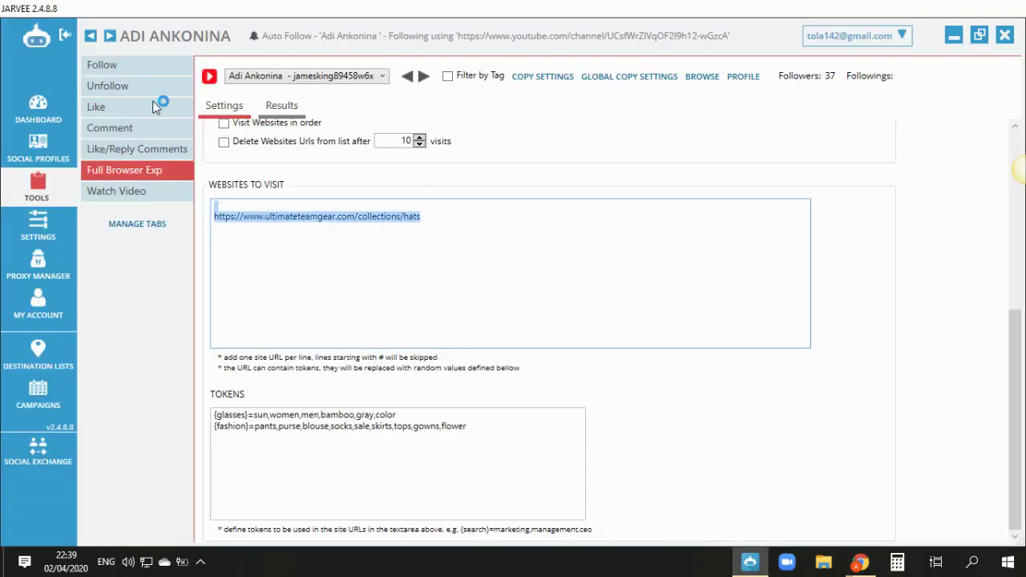
pyautogui.write('https://www.facebook.com/')
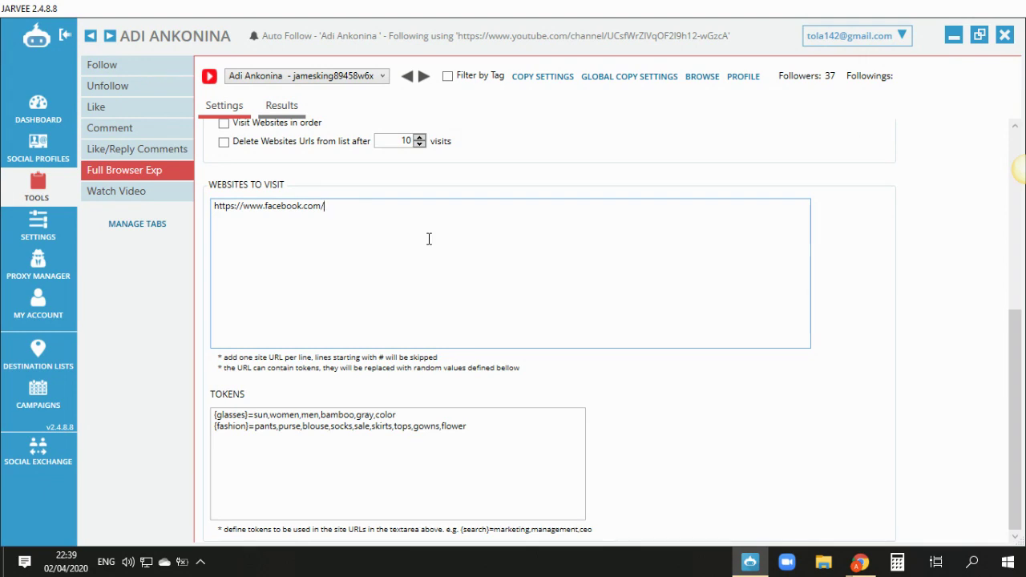
pyautogui.write('https://www.facebook.com/')
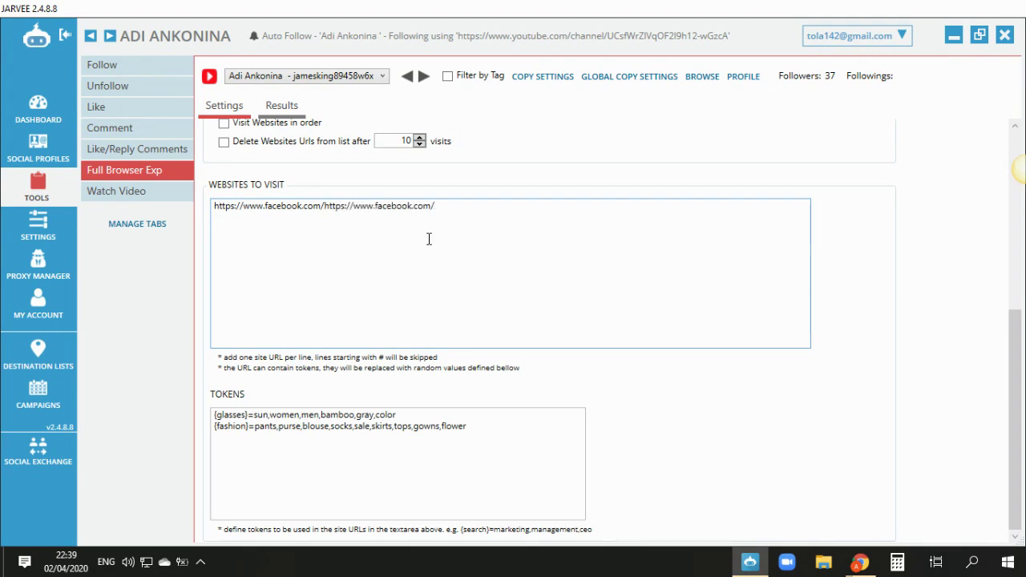
pyautogui.moveTo(434, 206); pyautogui.dragTo(10, 225)
pyautogui.press('BackSpace')
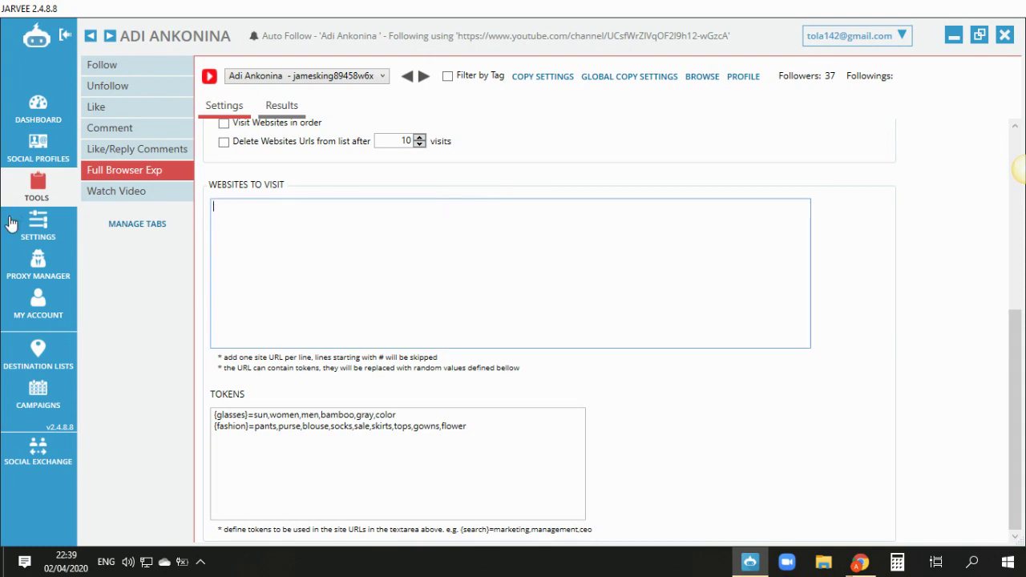
pyautogui.write('https://www.facebook.com/')
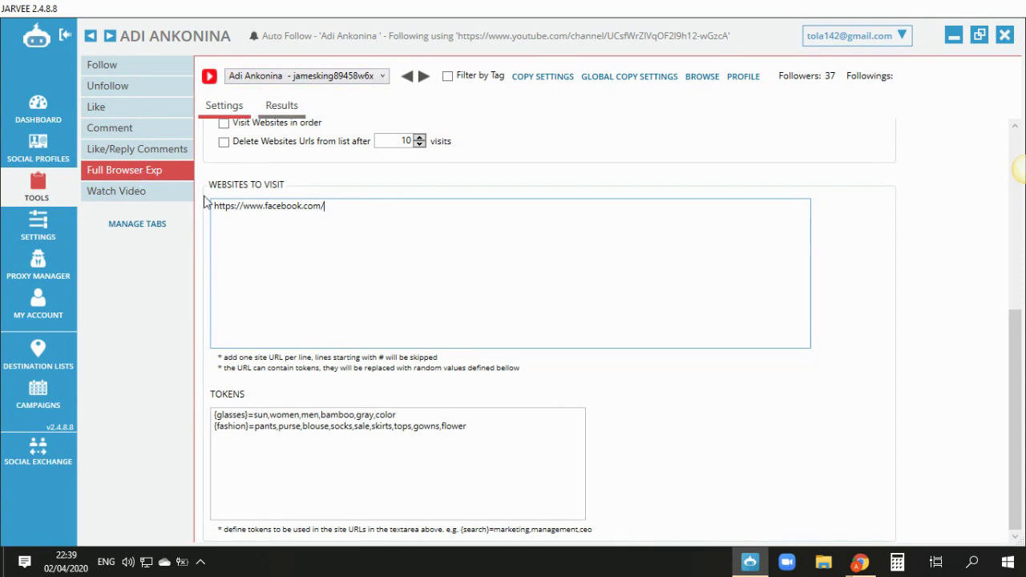
pyautogui.click(510, 428)
pyautogui.hotkey('ctrl', 'a')
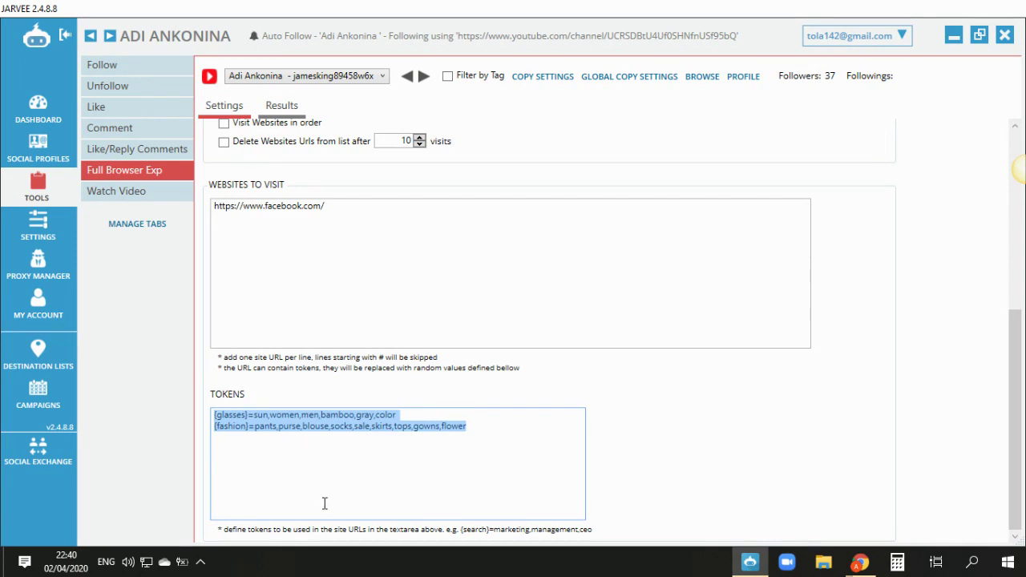
# Rename the first token from {glasses} to {jarvee}
pyautogui.click(266, 414)
pyautogui.moveTo(244, 414); pyautogui.dragTo(223, 416)
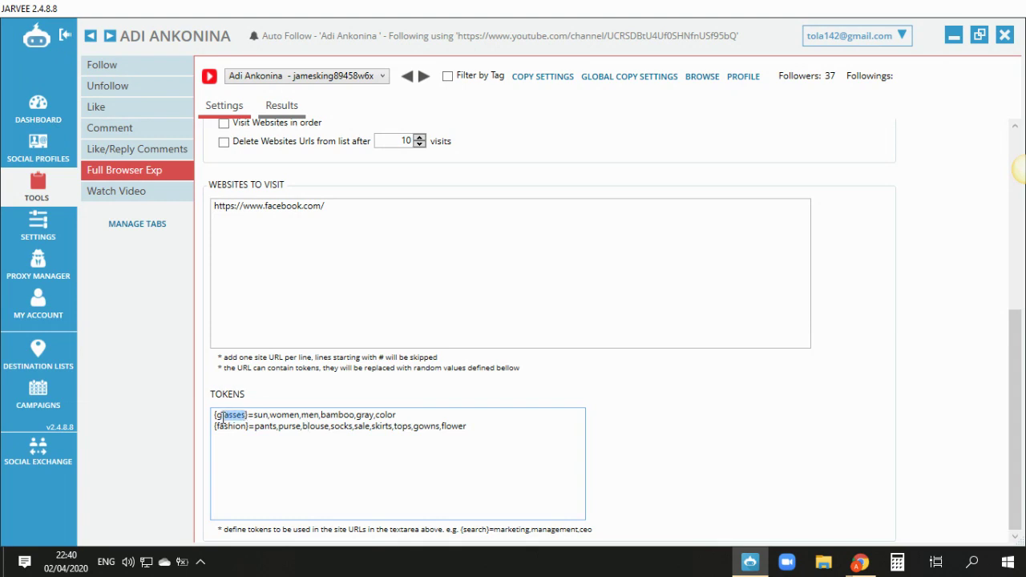
pyautogui.press('BackSpace')
pyautogui.press('BackSpace')
pyautogui.write('jarvee')
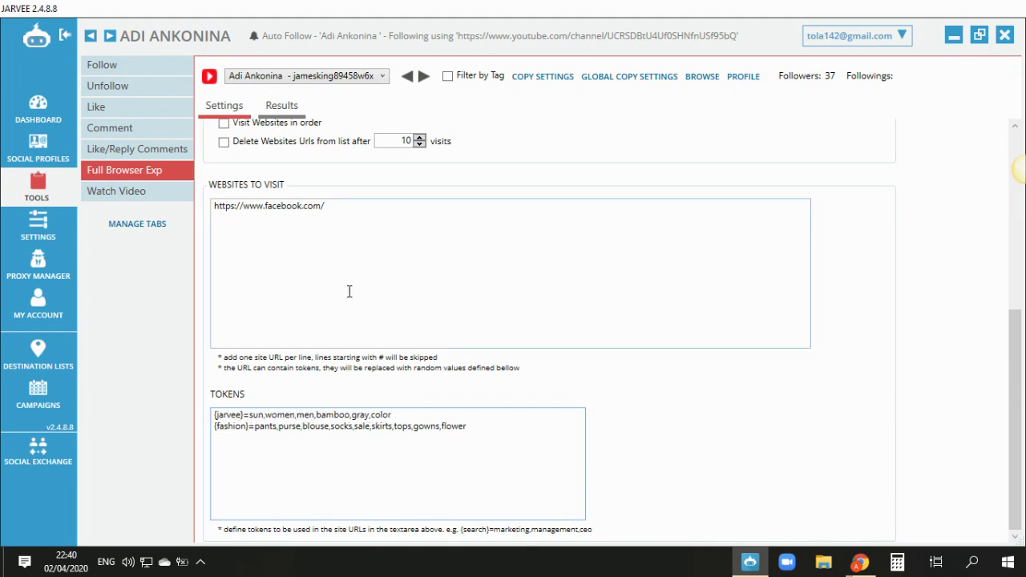
# Give the {jarvee} token the values automation, youtuve, growth hacking
pyautogui.moveTo(251, 414); pyautogui.dragTo(395, 416)
pyautogui.write('auoamtio')
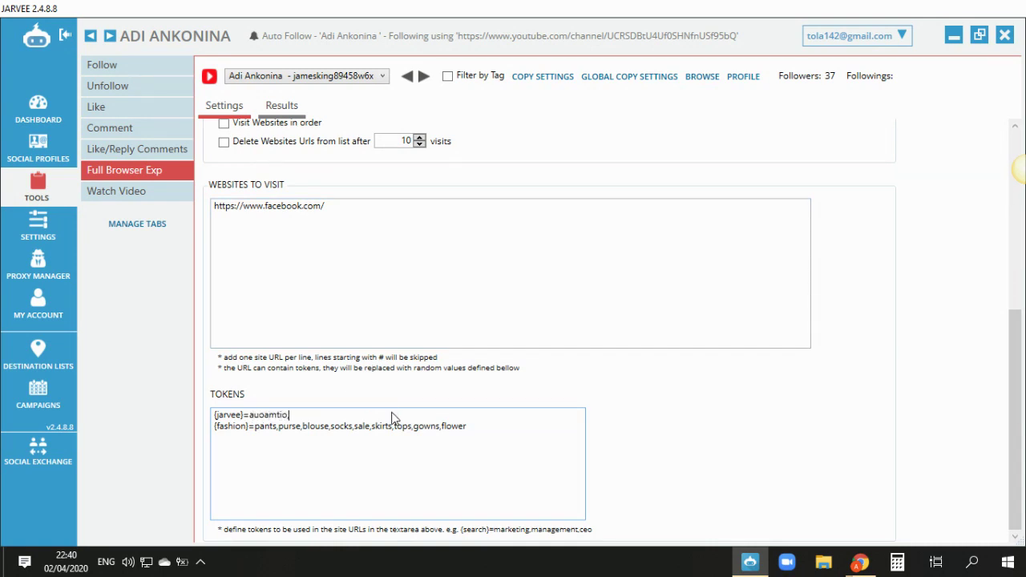
pyautogui.press('BackSpace')
pyautogui.press('BackSpace')
pyautogui.press('BackSpace')
pyautogui.press('BackSpace')
pyautogui.write('tomat')
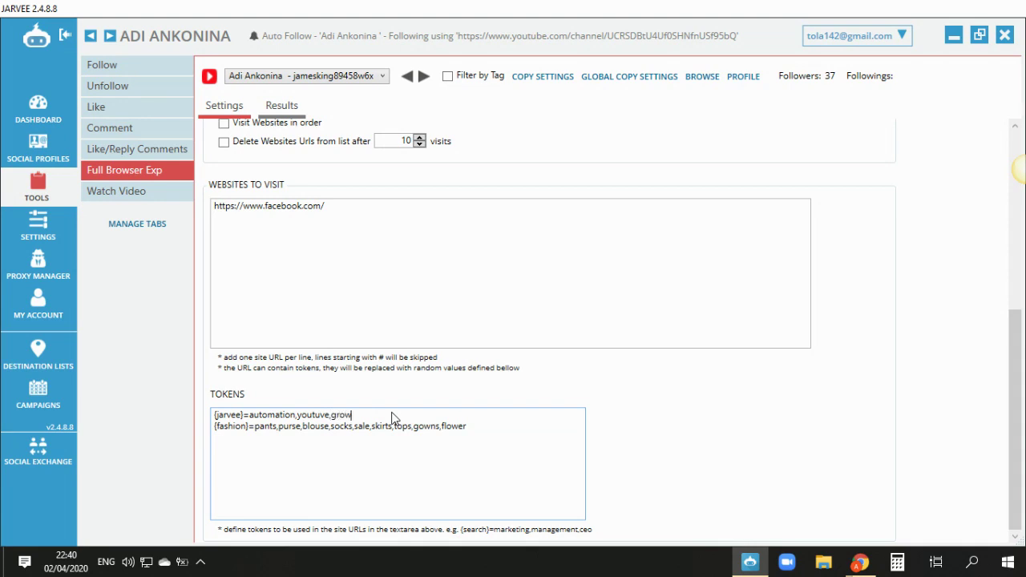
pyautogui.write('hacking')
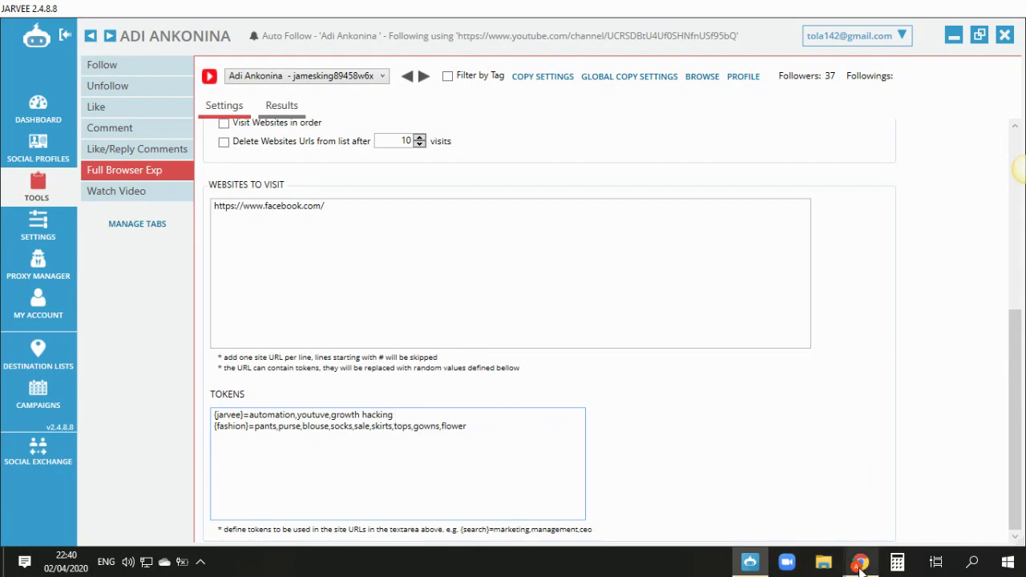
# Check the Facebook page in the browser, then return to Jarvee
pyautogui.moveTo(859, 562)
pyautogui.click(962, 497)
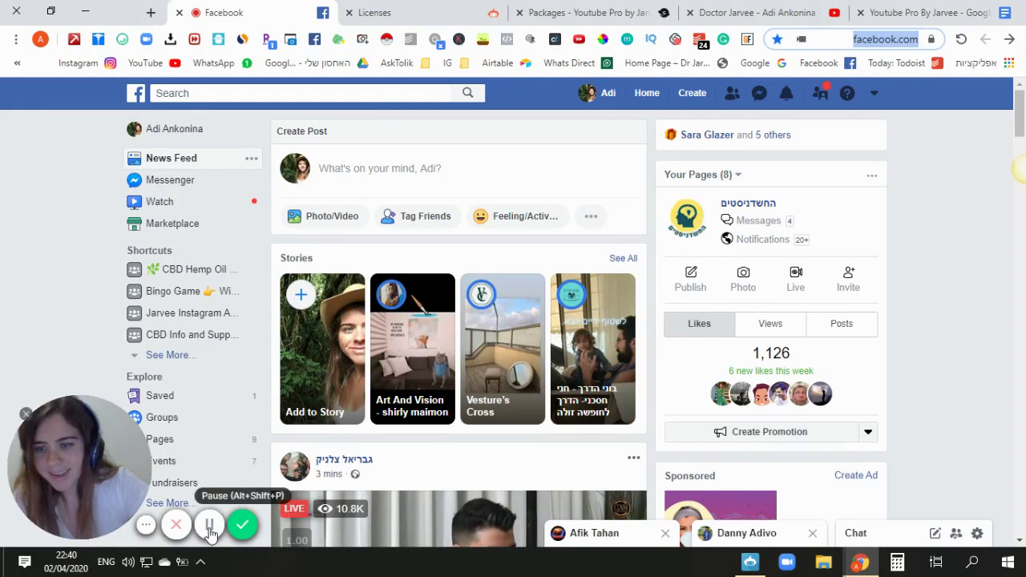
pyautogui.hotkey('alt', 'Tab')
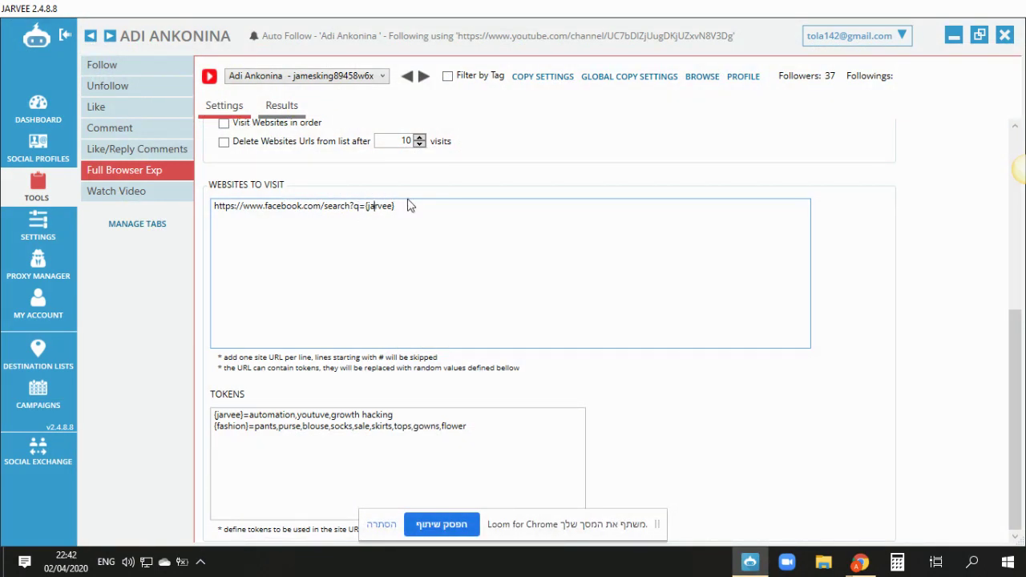
# Correct the {jarvee} token value 'youtuve' to 'youtube'
pyautogui.click(248, 414)
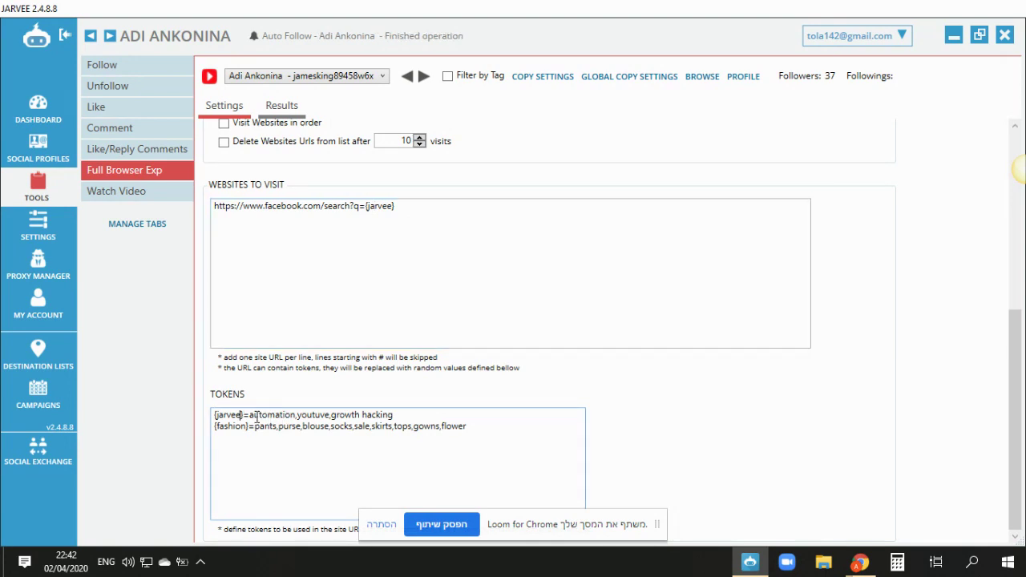
pyautogui.moveTo(251, 416); pyautogui.dragTo(348, 415)
pyautogui.click(328, 415)
pyautogui.press('BackSpace')
pyautogui.write('b')
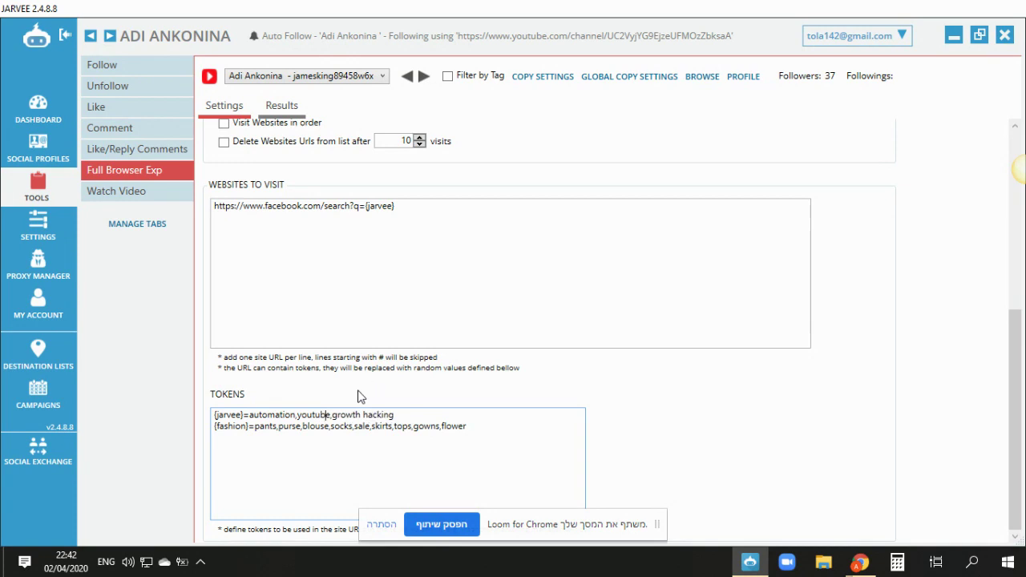
# Remove the {fashion} token line, tweak the growth value, and open Watch Video settings
pyautogui.moveTo(467, 426); pyautogui.dragTo(204, 447)
pyautogui.press('BackSpace')
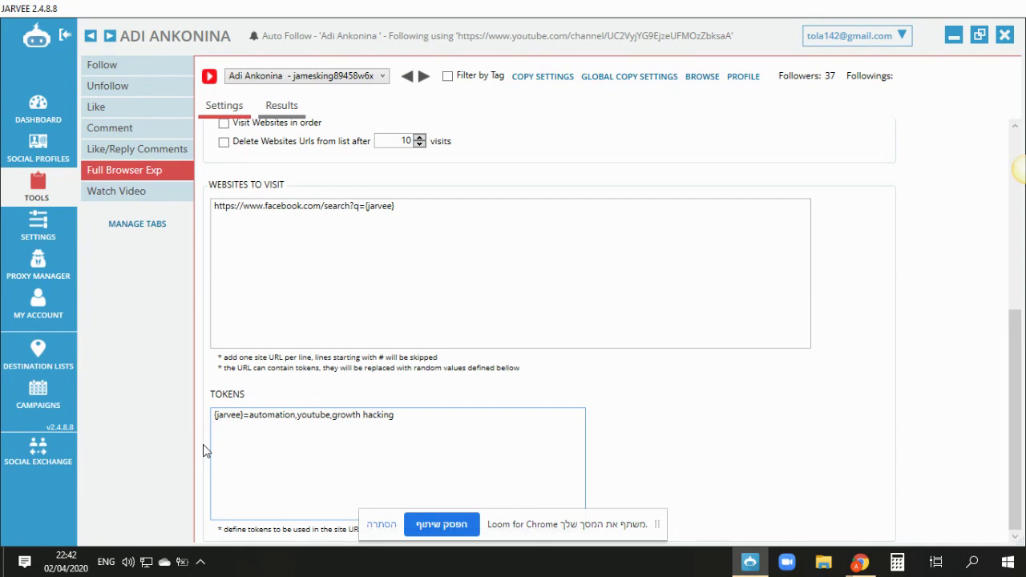
pyautogui.click(389, 203)
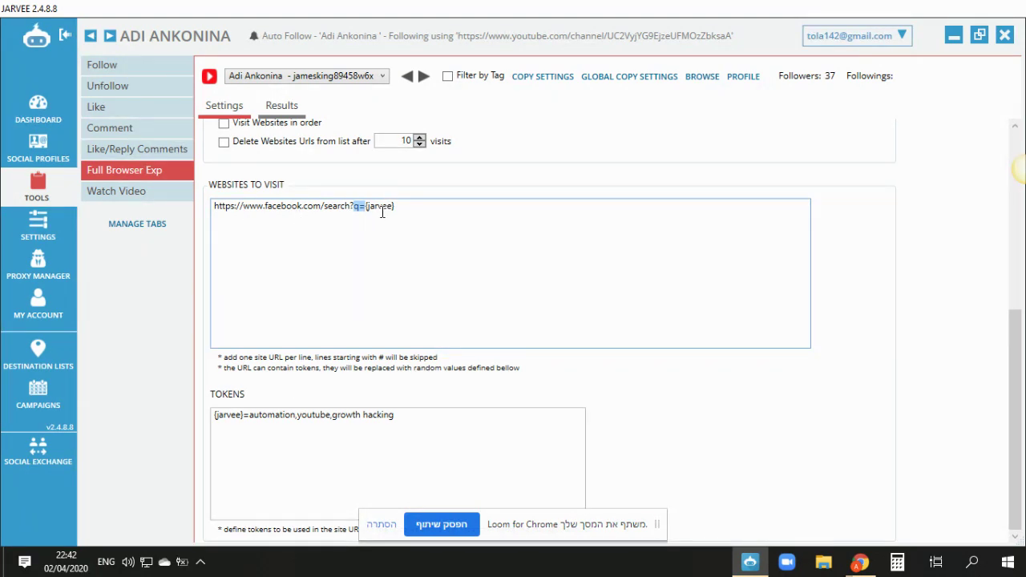
pyautogui.click(268, 415)
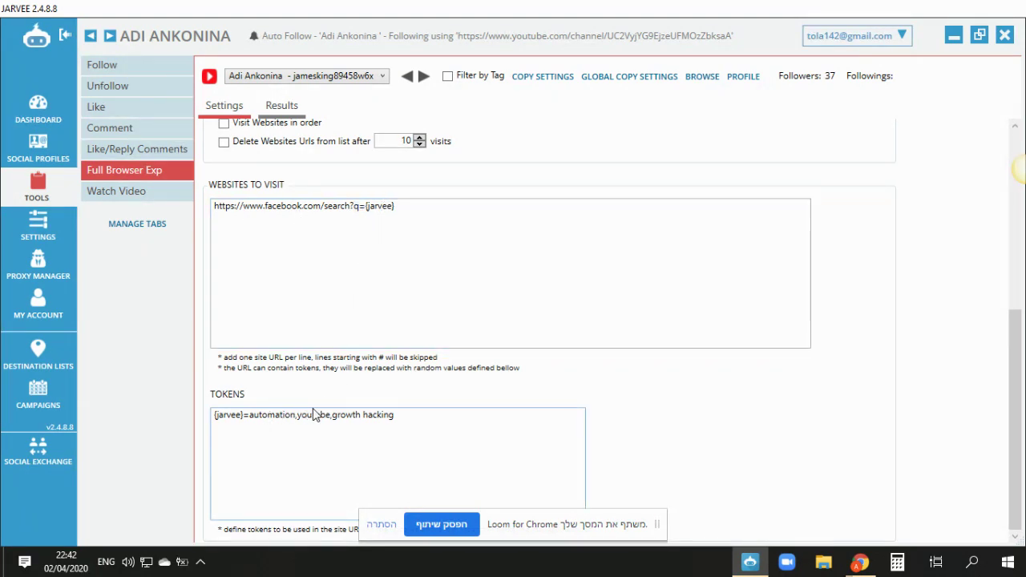
pyautogui.click(345, 415)
pyautogui.write('rvee')
pyautogui.click(153, 192)
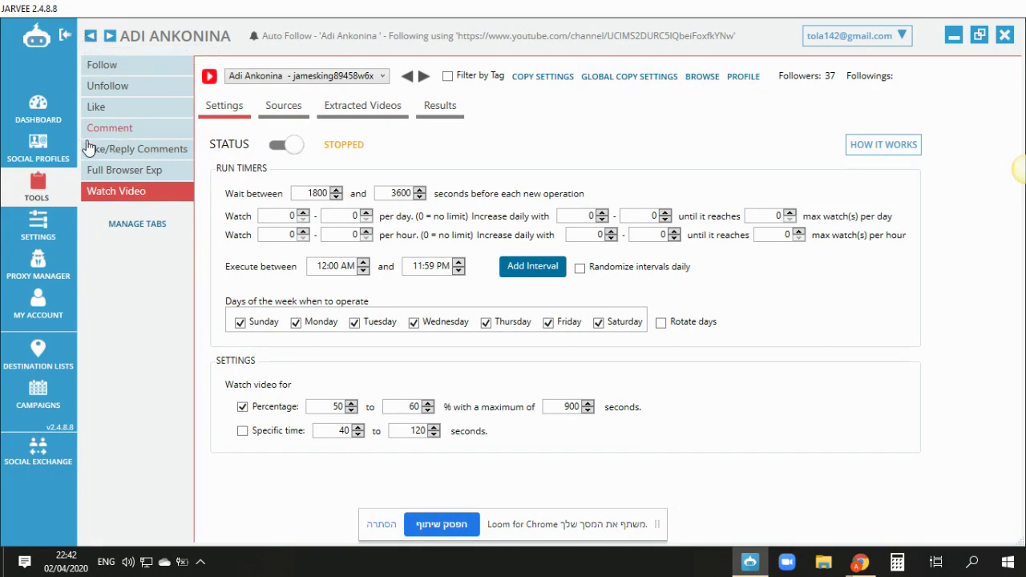
# Create a new destination list that includes the YouTube account
pyautogui.click(40, 197)
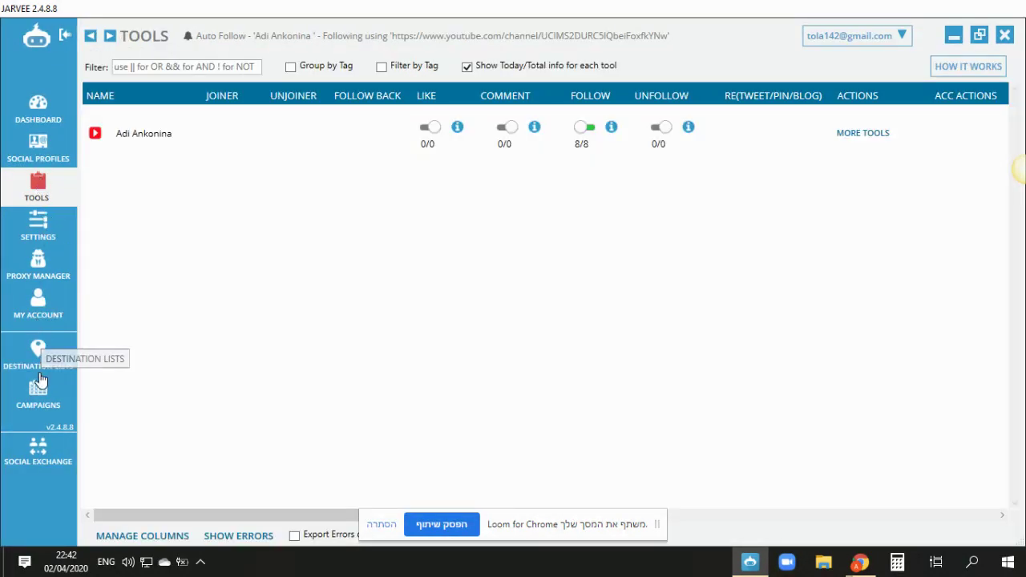
pyautogui.click(39, 365)
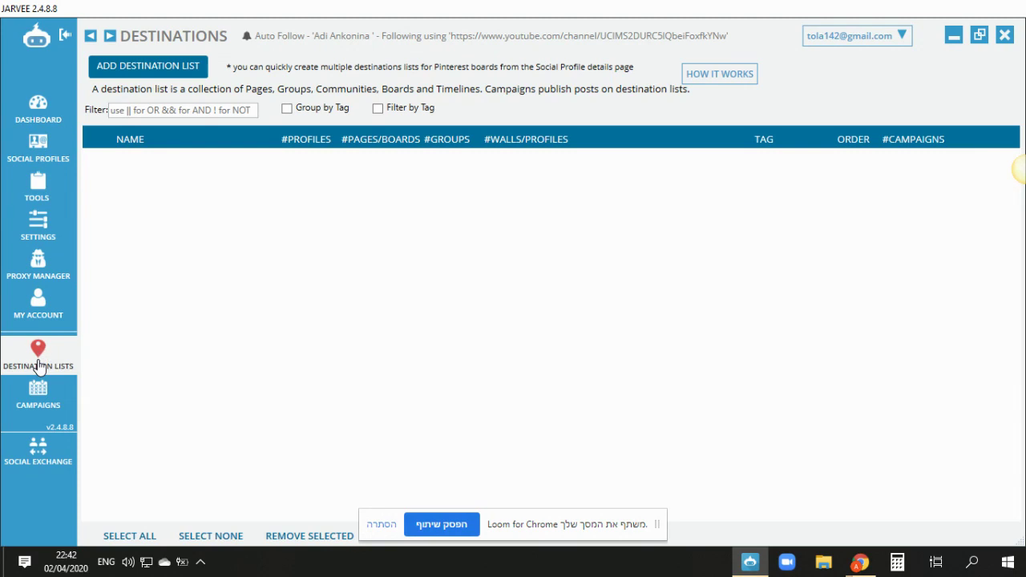
pyautogui.click(131, 69)
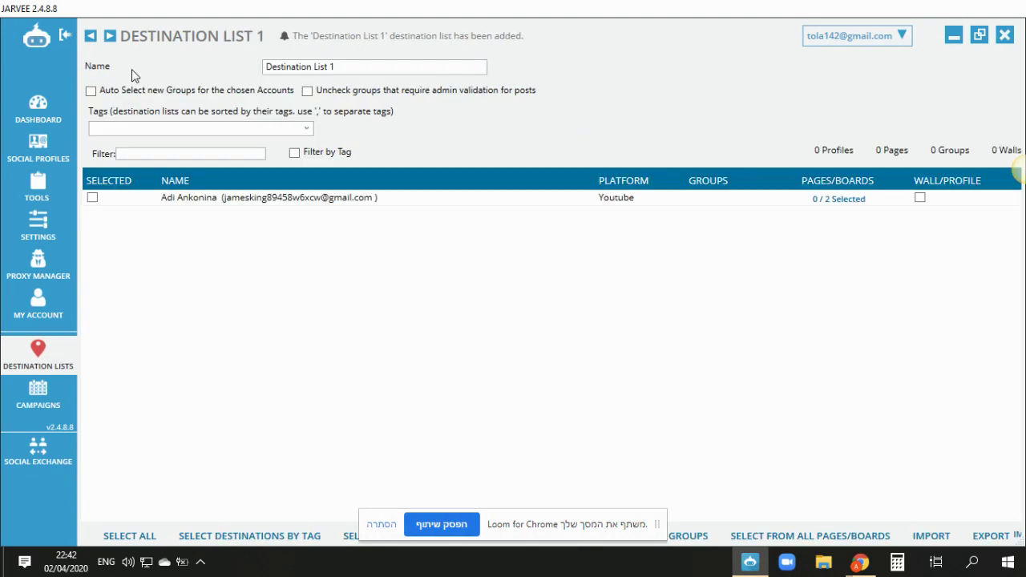
pyautogui.click(93, 199)
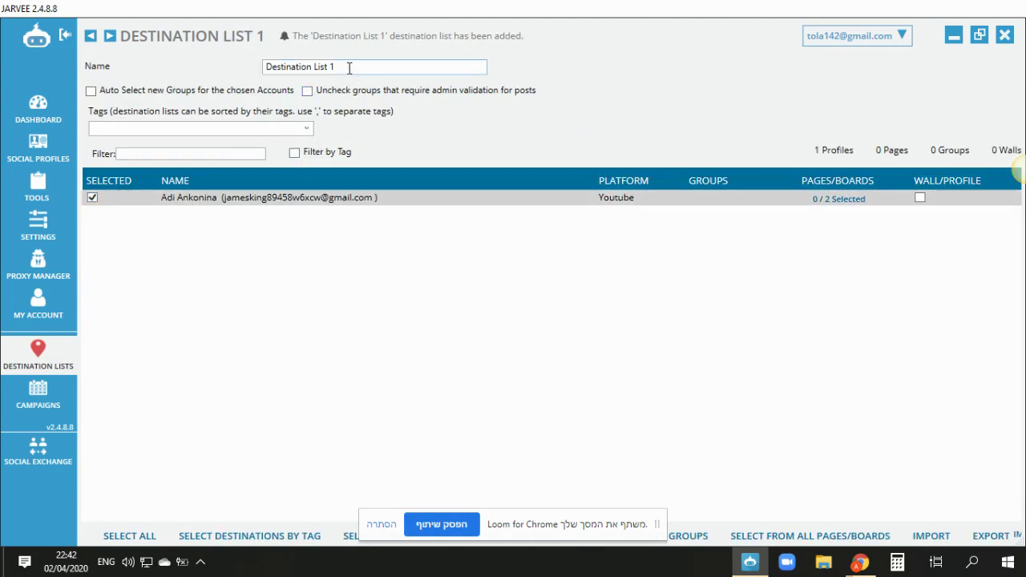
# Name the destination list 'Youtube' followed by the owner's first name
pyautogui.moveTo(348, 67); pyautogui.dragTo(178, 67)
pyautogui.write('You')
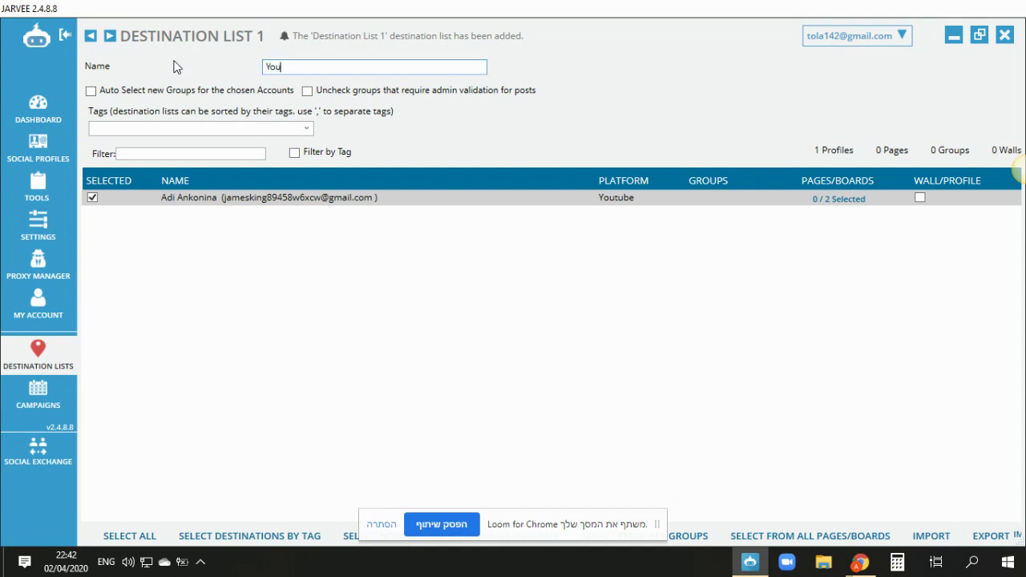
pyautogui.write('ube')
pyautogui.press('BackSpace')
pyautogui.press('BackSpace')
pyautogui.press('BackSpace')
pyautogui.write('be')
pyautogui.press('BackSpace')
pyautogui.press('BackSpace')
pyautogui.write('tube Adi')
# Create a new standard campaign, Campaign 1
pyautogui.click(32, 397)
pyautogui.click(153, 76)
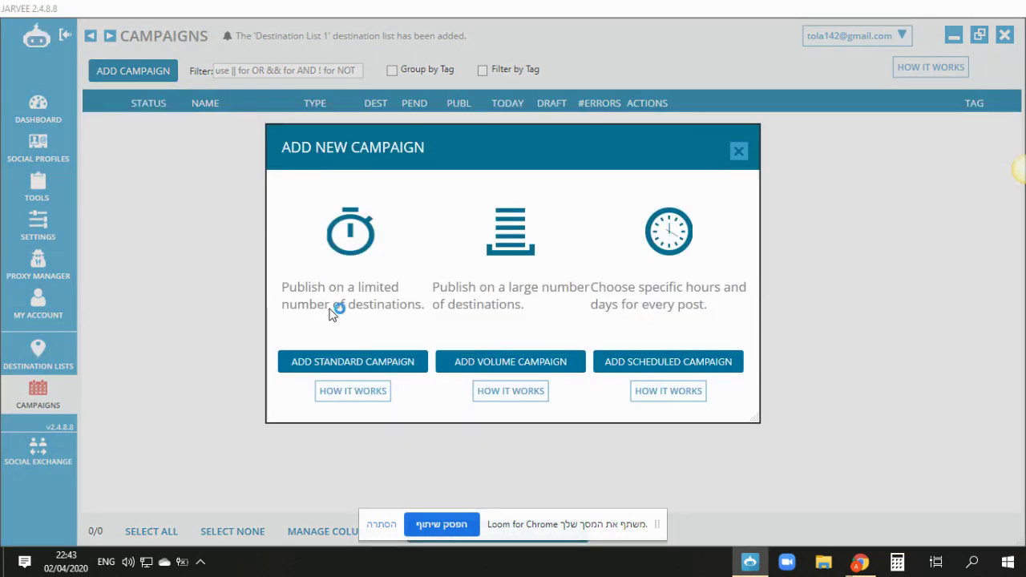
pyautogui.click(343, 363)
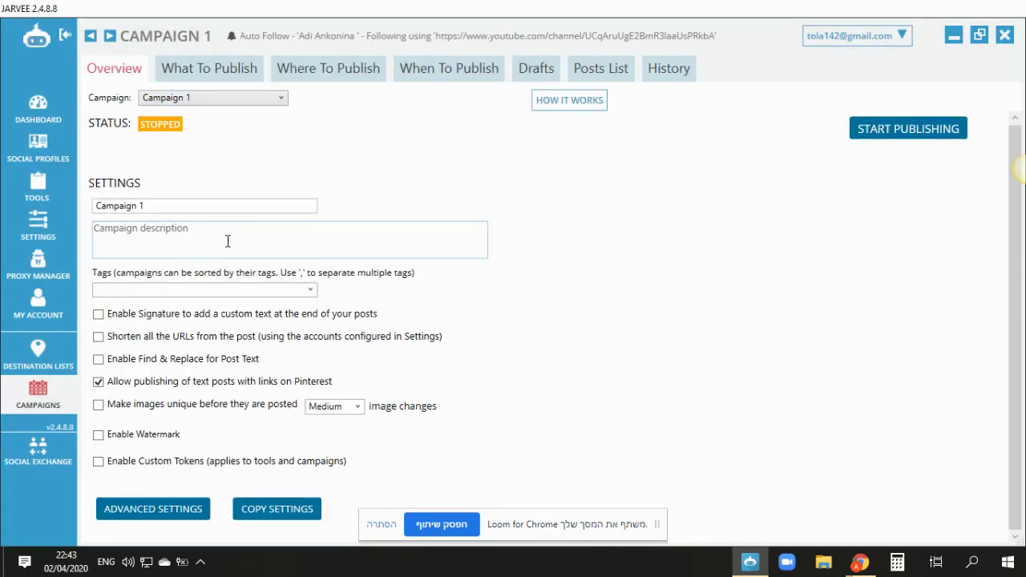
pyautogui.click(174, 205)
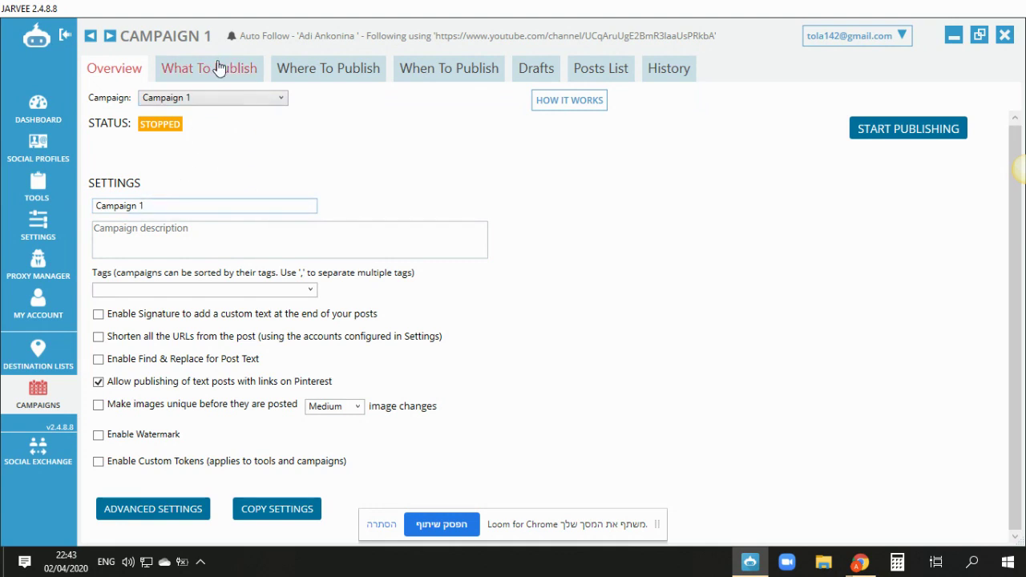
# Write the post message 'new video about' with the title 'Jarvee auoamtion'
pyautogui.click(221, 71)
pyautogui.click(272, 266)
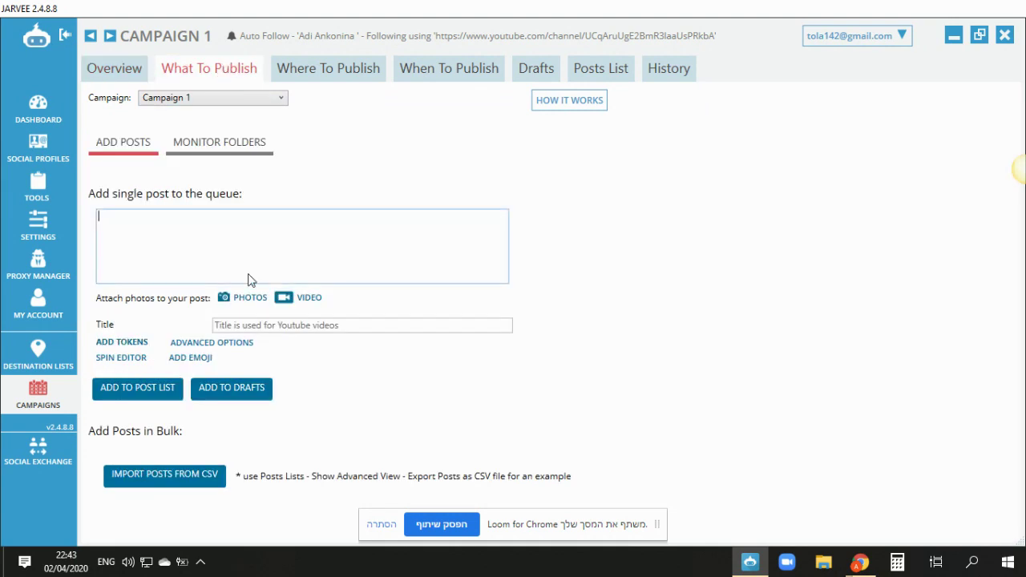
pyautogui.write('n')
pyautogui.press('BackSpace')
pyautogui.write('new video about')
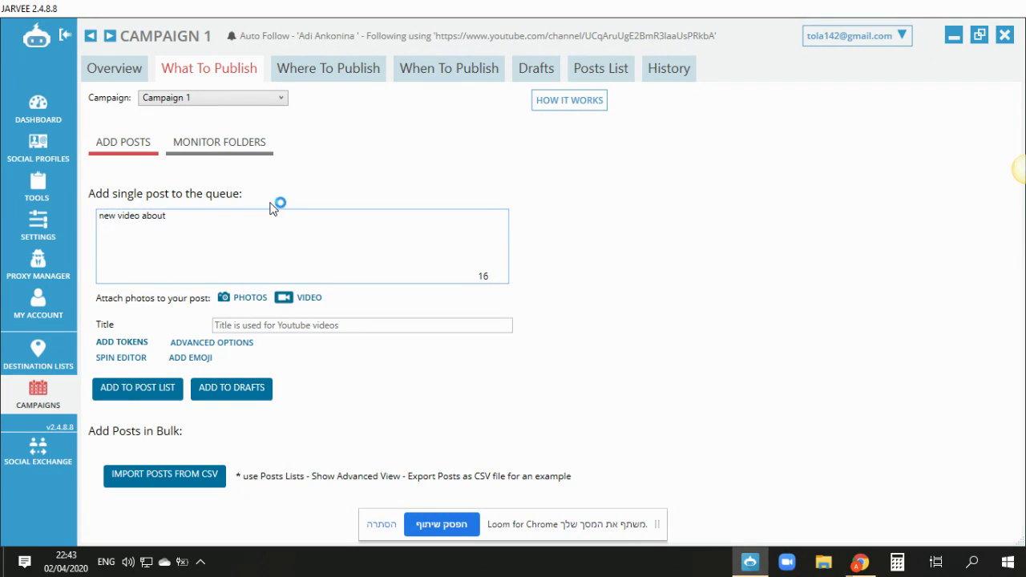
pyautogui.click(314, 327)
pyautogui.write('Jarvee auoamtion')
# Try attaching a video to the post, then dismiss the file picker
pyautogui.click(206, 233)
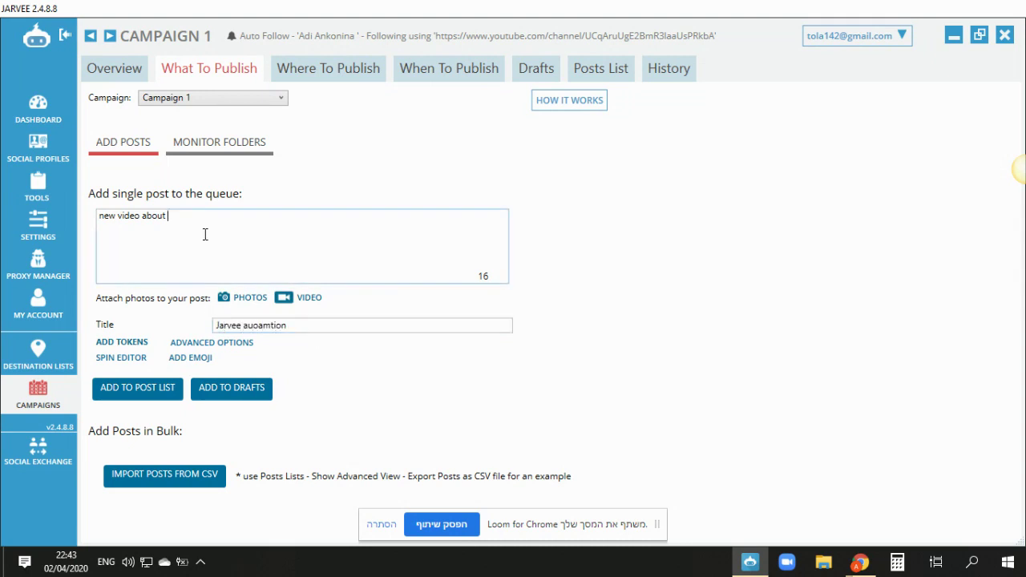
pyautogui.click(290, 303)
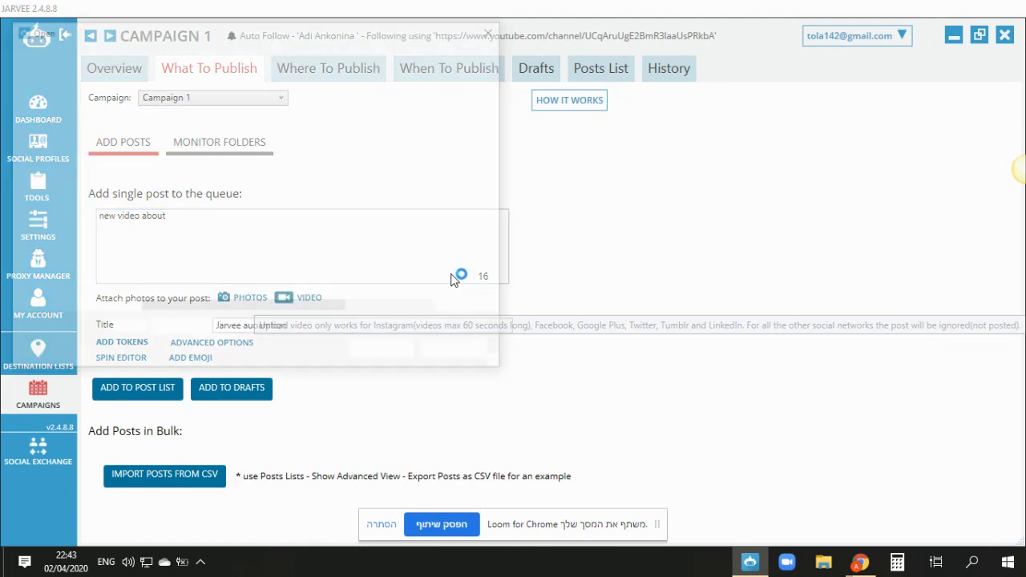
pyautogui.click(451, 353)
# Assign the new destination list to the campaign and schedule 1 post list item per day
pyautogui.click(370, 70)
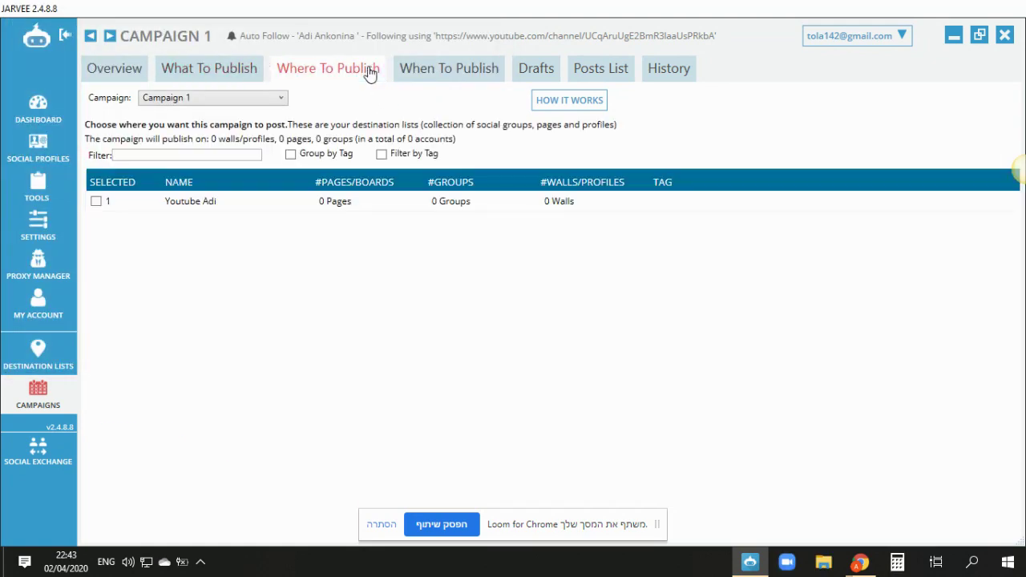
pyautogui.click(96, 201)
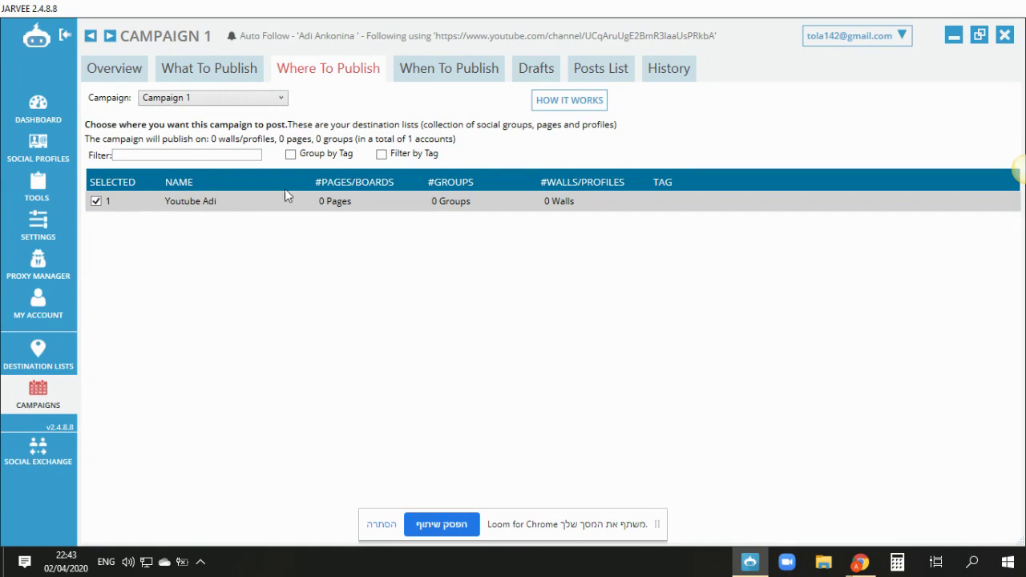
pyautogui.click(459, 66)
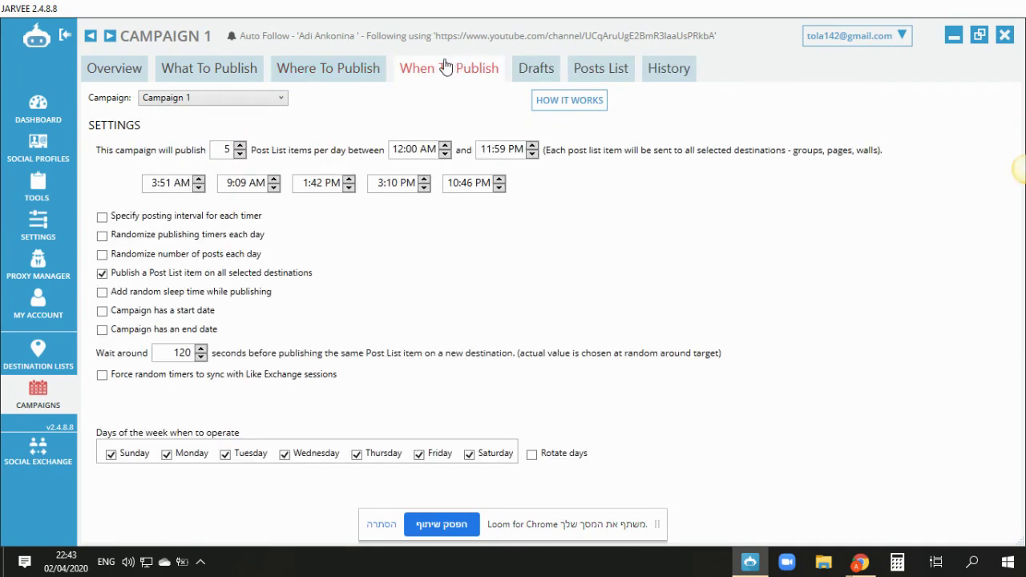
pyautogui.click(240, 154)
pyautogui.doubleClick(241, 154)
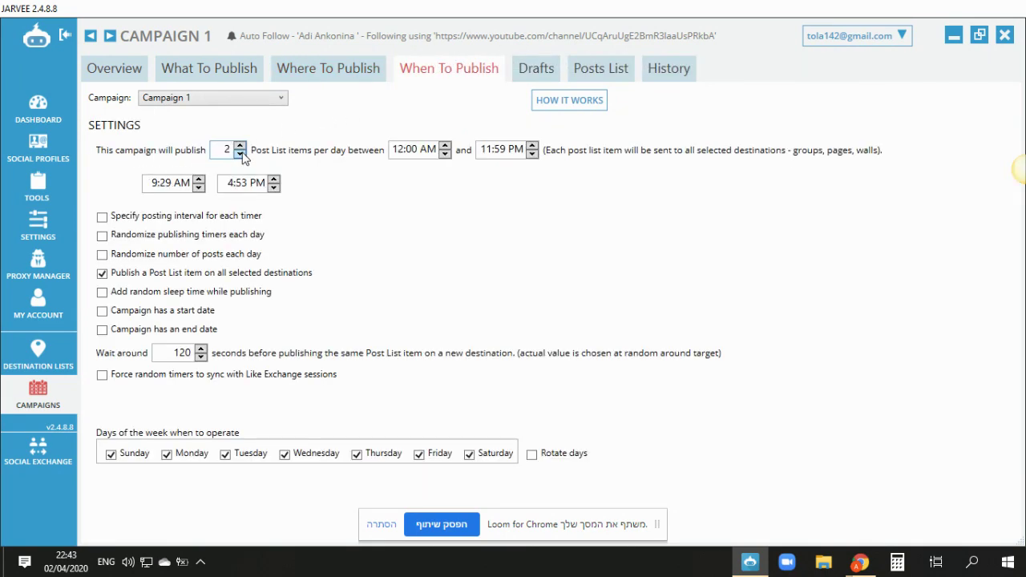
pyautogui.click(240, 154)
pyautogui.doubleClick(239, 146)
pyautogui.click(239, 154)
pyautogui.click(240, 154)
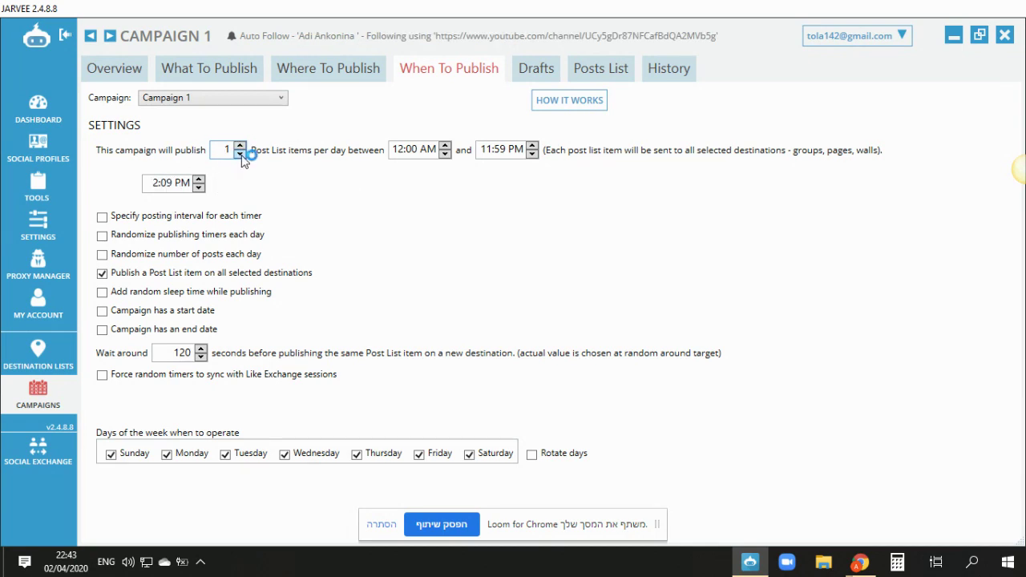
pyautogui.doubleClick(240, 145)
pyautogui.doubleClick(241, 154)
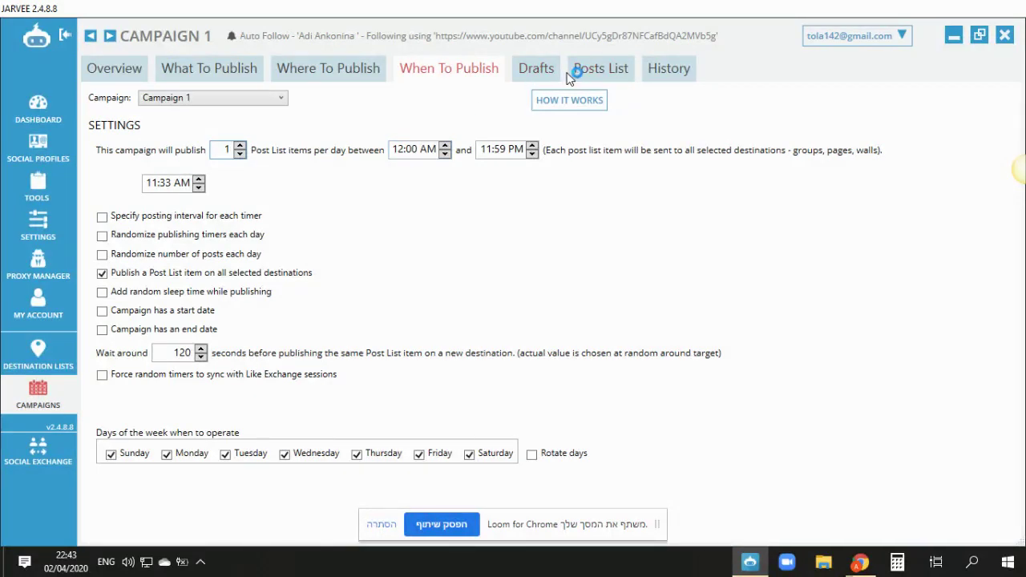
# Browse the campaign's Drafts, Posts List and History, then return to Overview
pyautogui.click(541, 70)
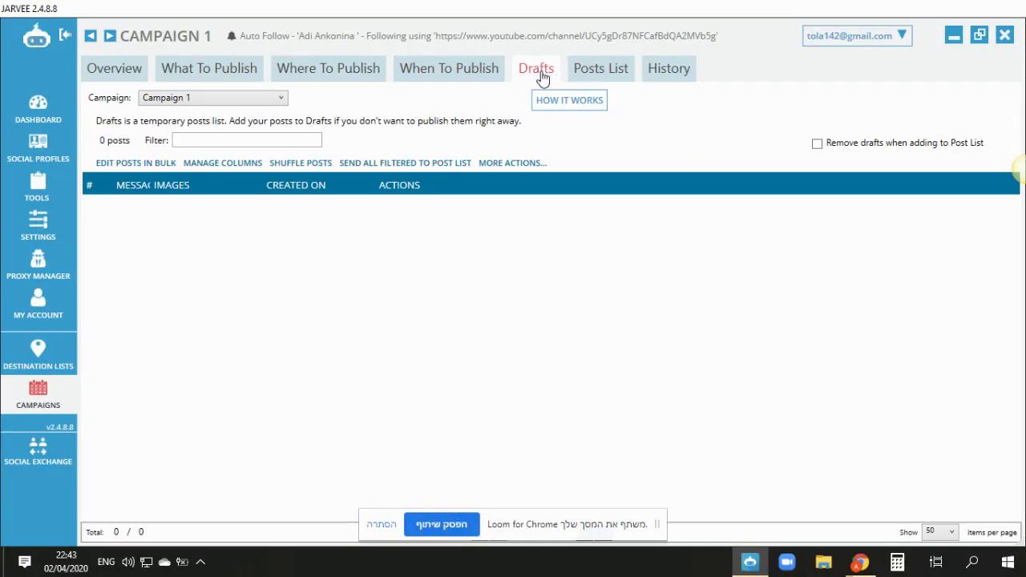
pyautogui.click(600, 76)
pyautogui.click(665, 71)
pyautogui.click(112, 69)
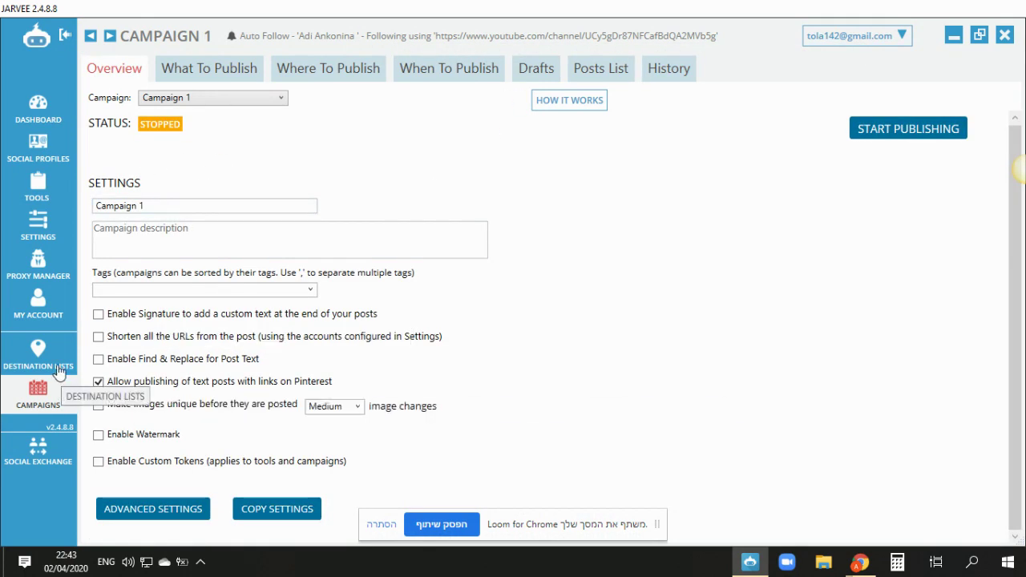
# Add the valid YouTube account as a Social Exchange liker with 100 likes daily, 10 per session
pyautogui.click(48, 459)
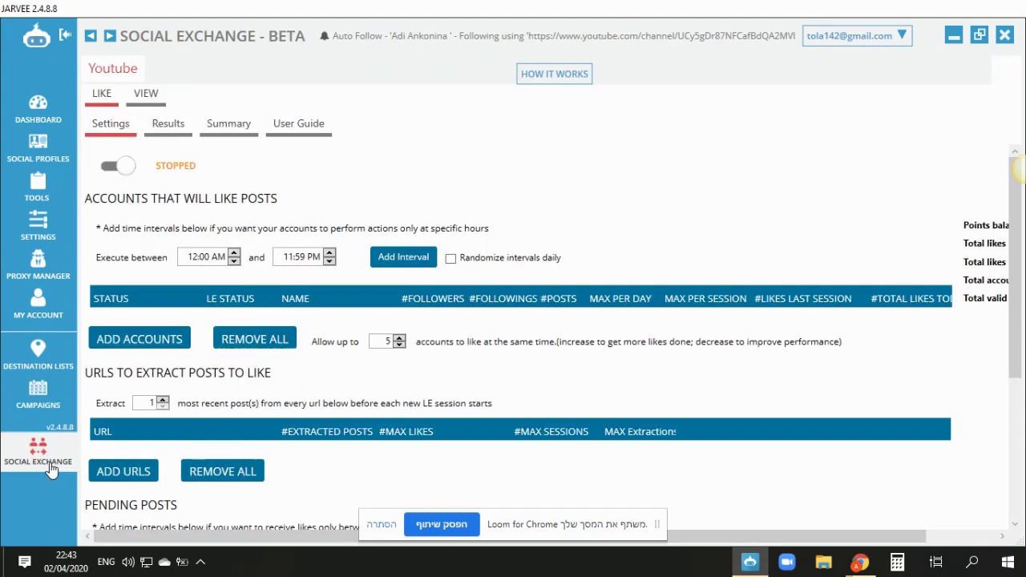
pyautogui.scroll(-3, 167, 206)
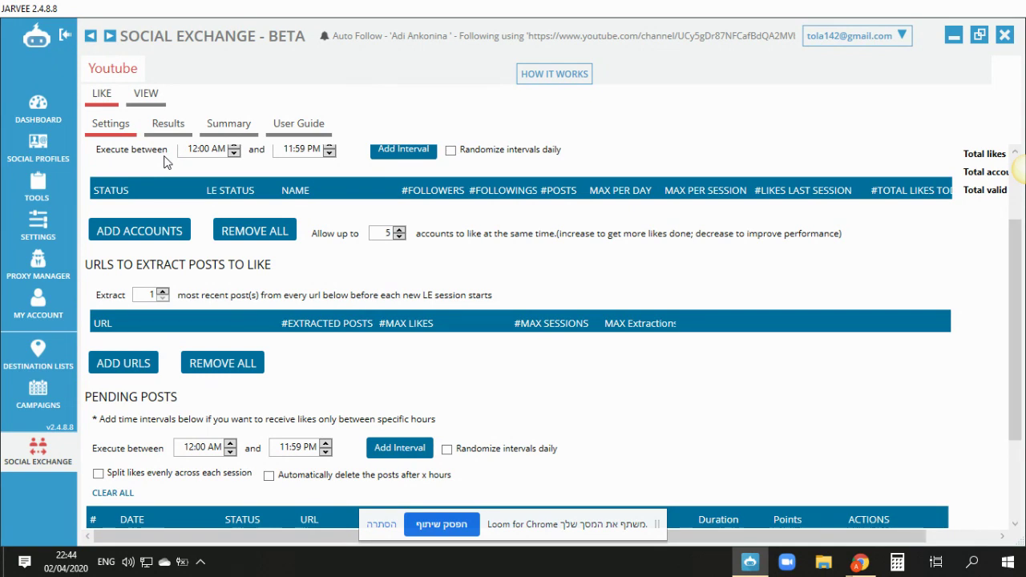
pyautogui.scroll(2, 203, 280)
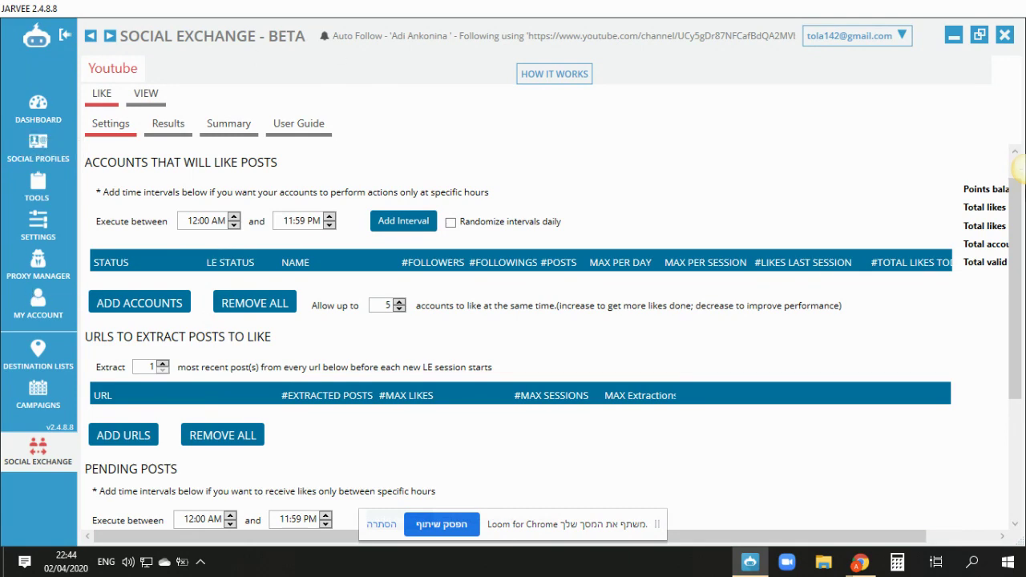
pyautogui.click(149, 309)
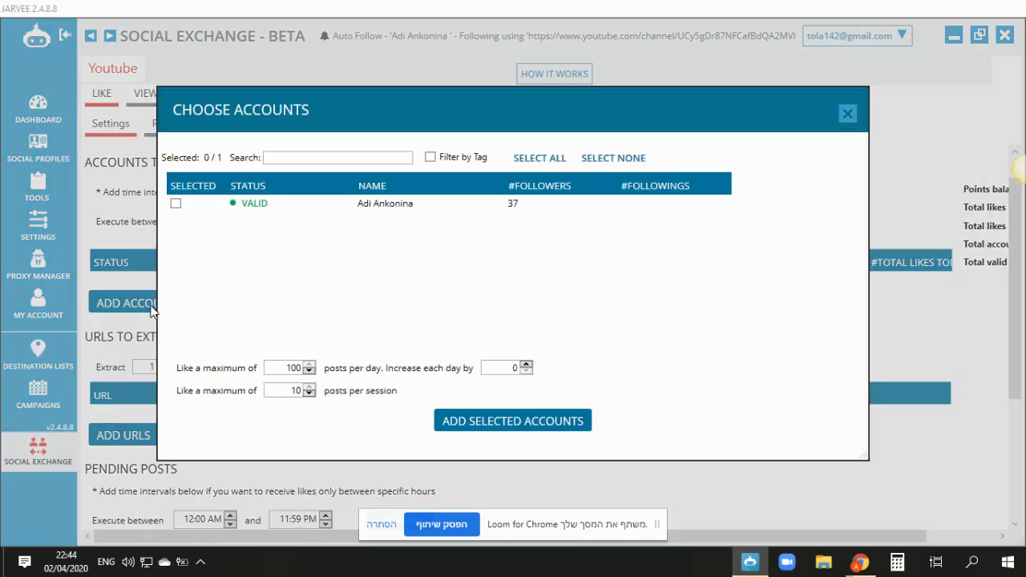
pyautogui.click(177, 204)
pyautogui.click(448, 421)
pyautogui.scroll(-2, 209, 352)
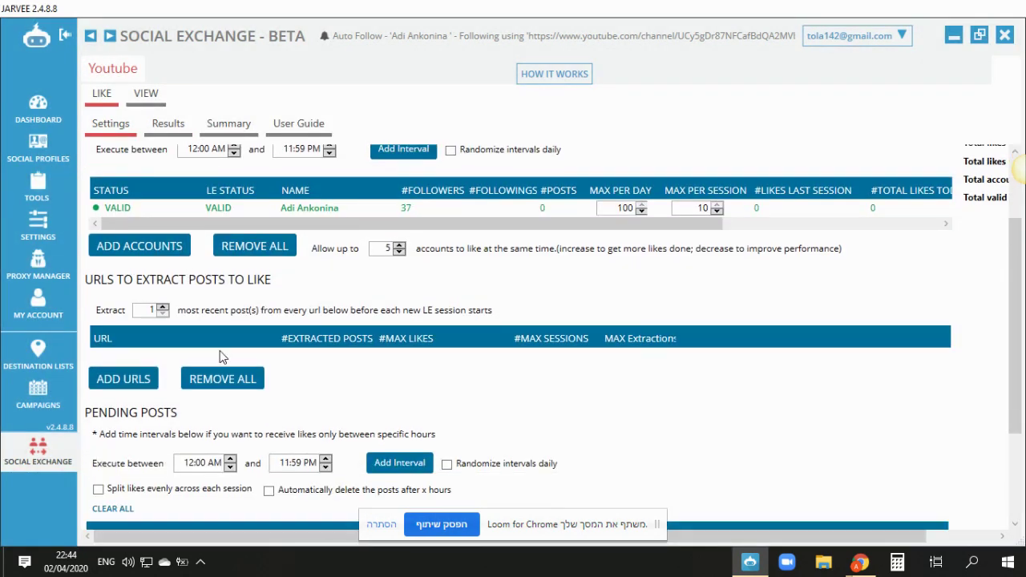
pyautogui.scroll(-1, 210, 392)
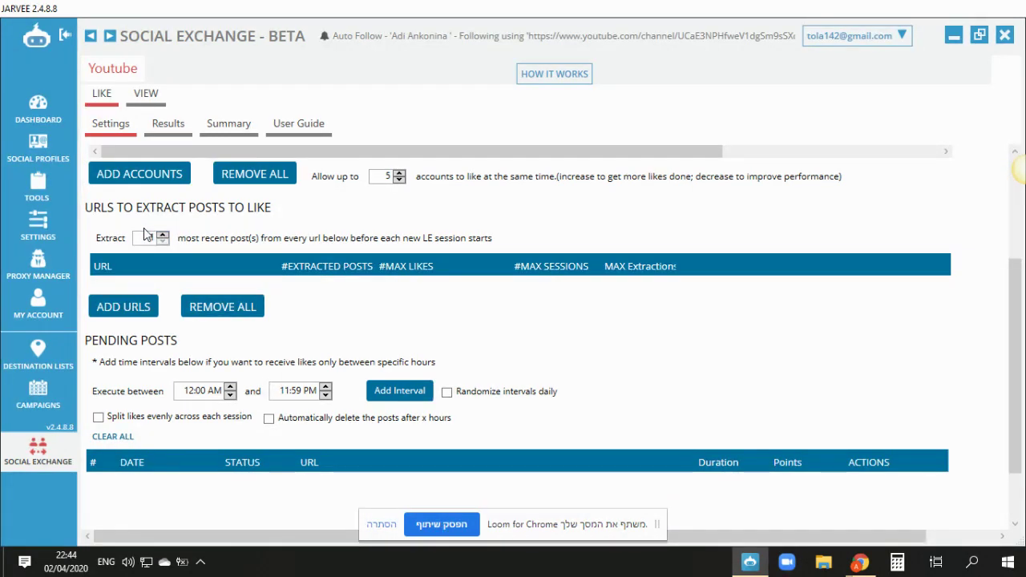
# Start adding URLs and copy the Doctor Jarvee channel address from Chrome
pyautogui.click(141, 313)
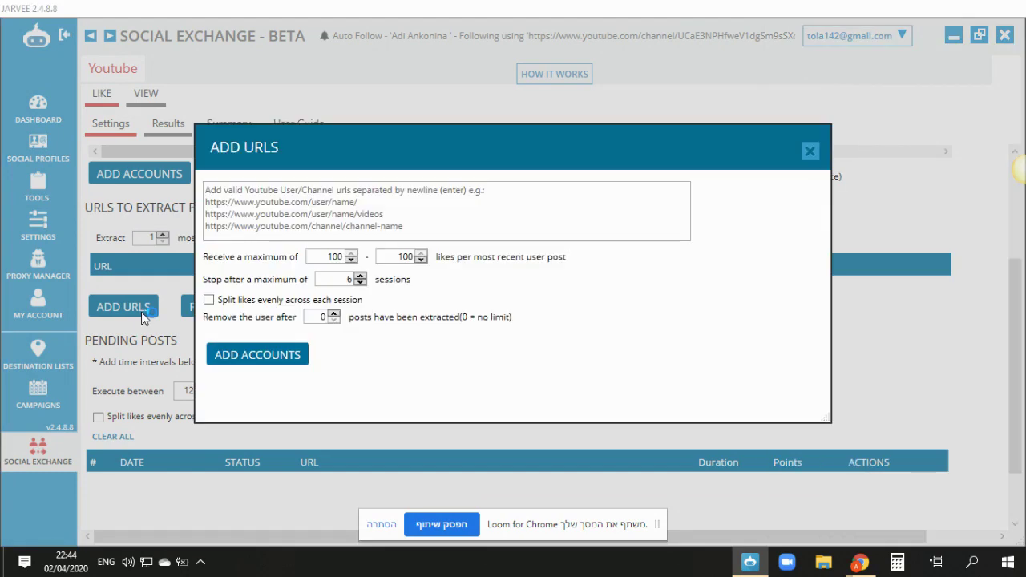
pyautogui.moveTo(859, 561)
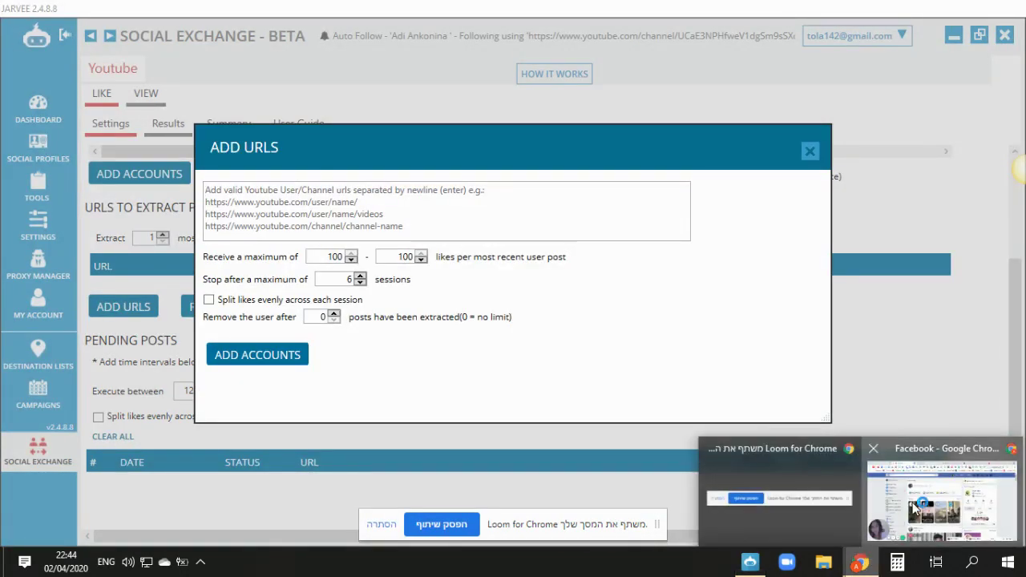
pyautogui.click(938, 488)
pyautogui.click(723, 13)
pyautogui.click(862, 39)
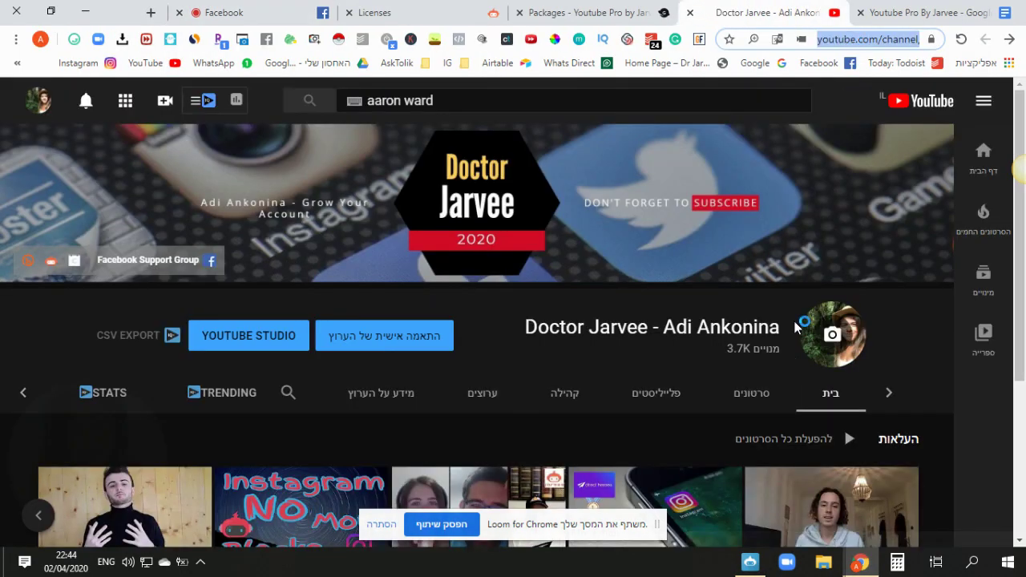
pyautogui.doubleClick(852, 39)
pyautogui.hotkey('ctrl', 'a')
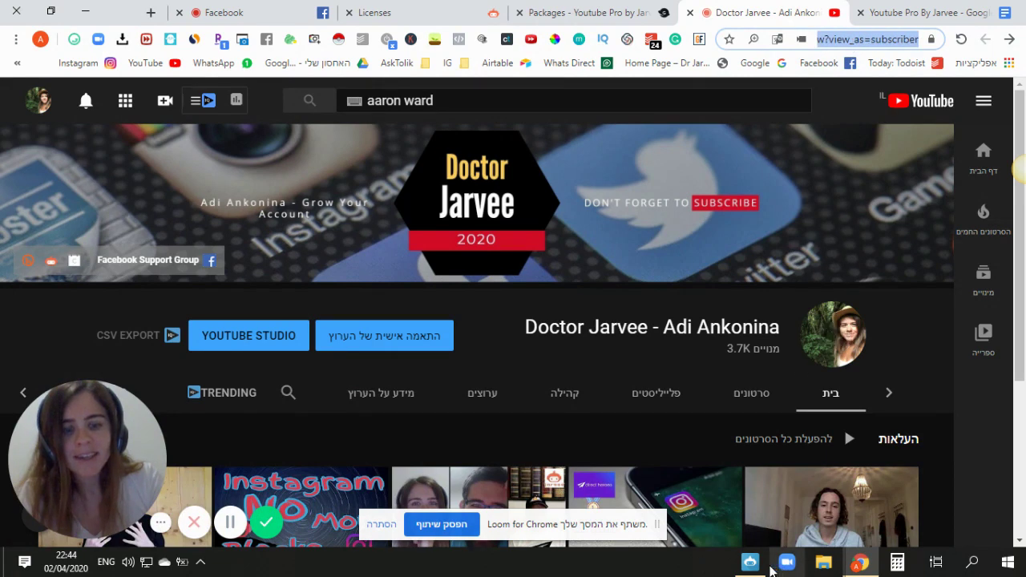
pyautogui.hotkey('alt', 'Tab')
# Paste the channel URL and add it for liking, with 100 max likes and 6 sessions
pyautogui.click(273, 199)
pyautogui.hotkey('ctrl', 'v')
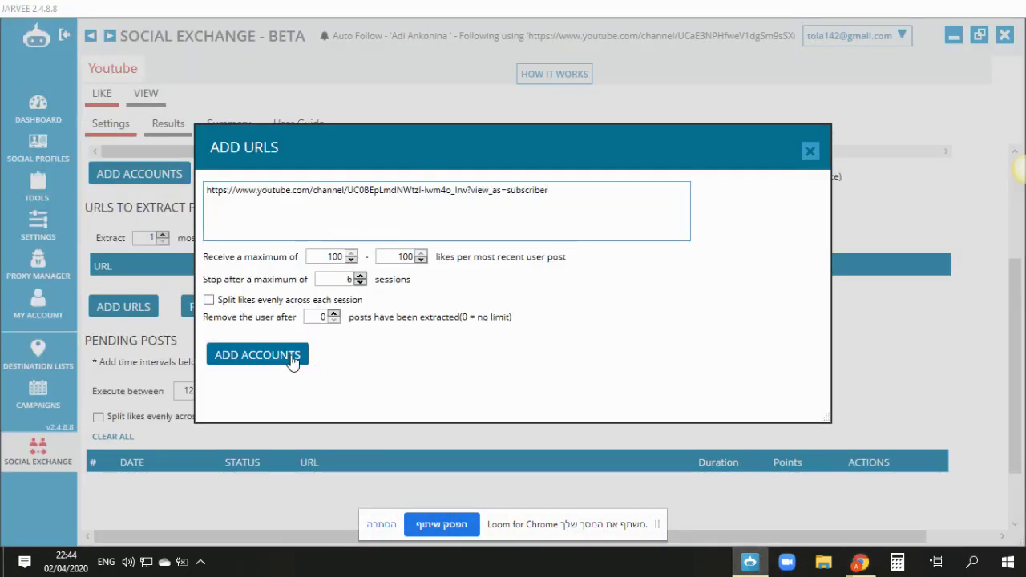
pyautogui.click(292, 360)
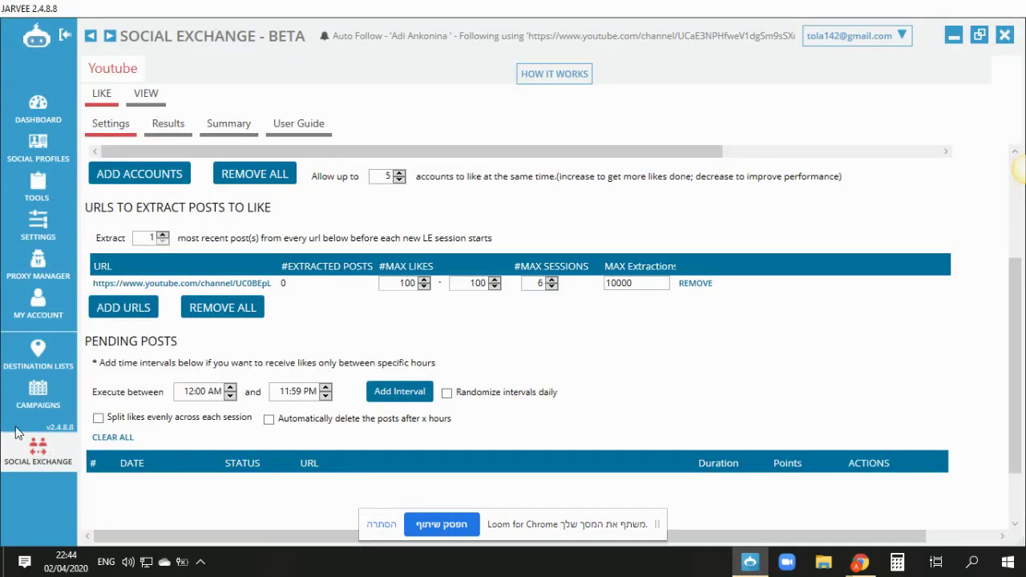
pyautogui.scroll(1, 122, 382)
pyautogui.scroll(2, 121, 278)
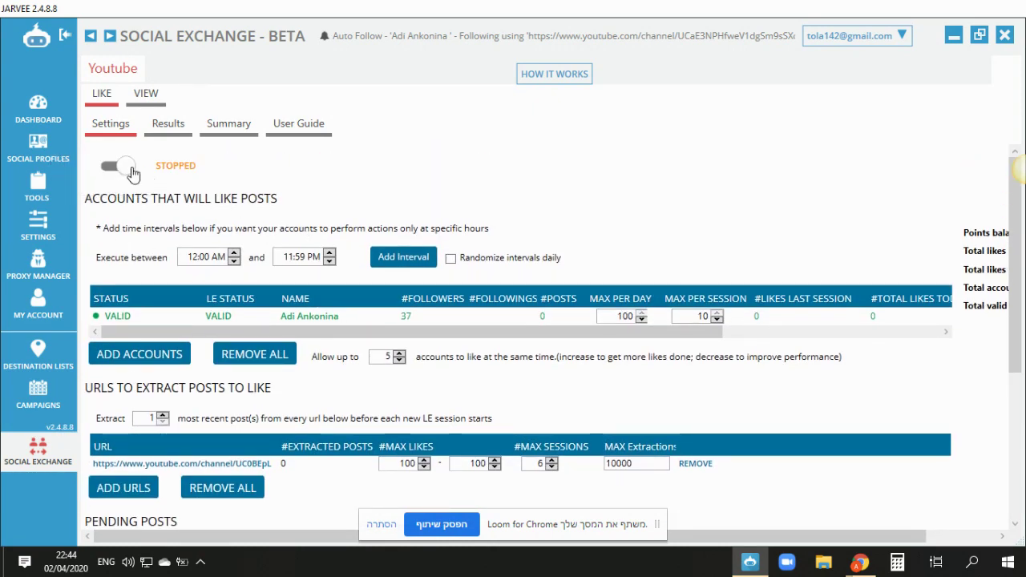
# Start the YouTube like exchange, review its results, then bring the YouTube channel window forward in Chrome
pyautogui.click(133, 174)
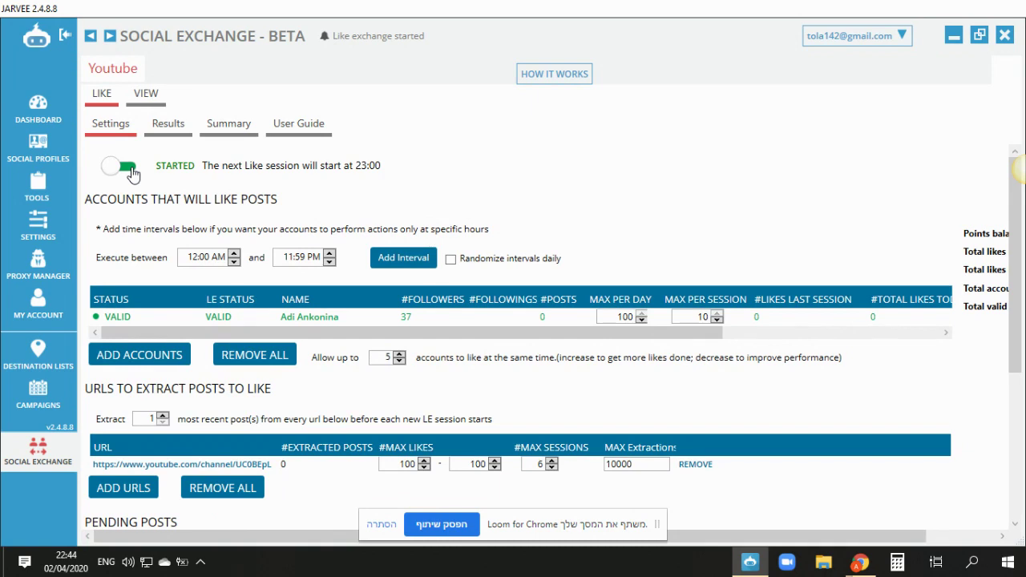
pyautogui.scroll(-1, 400, 289)
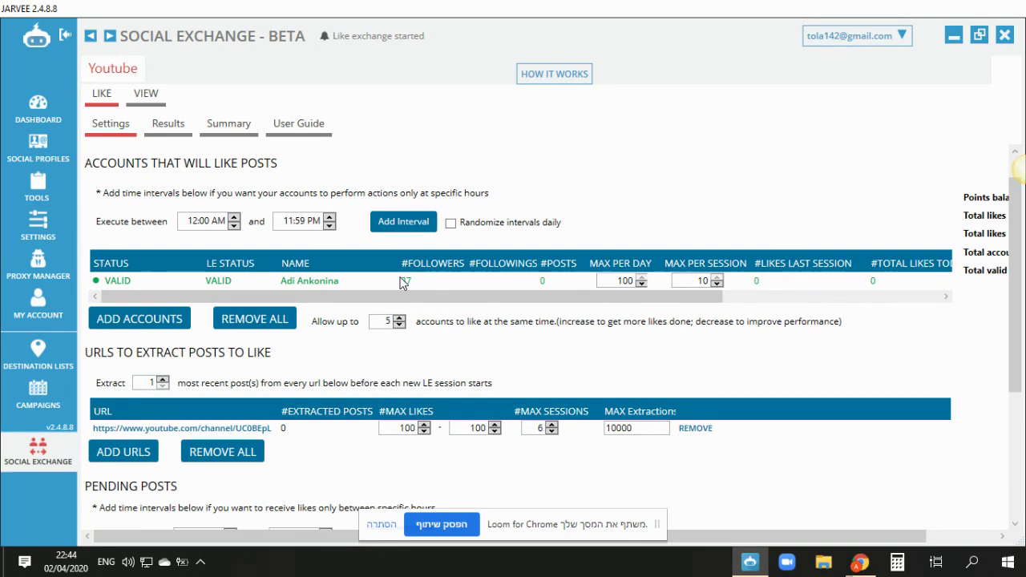
pyautogui.click(170, 125)
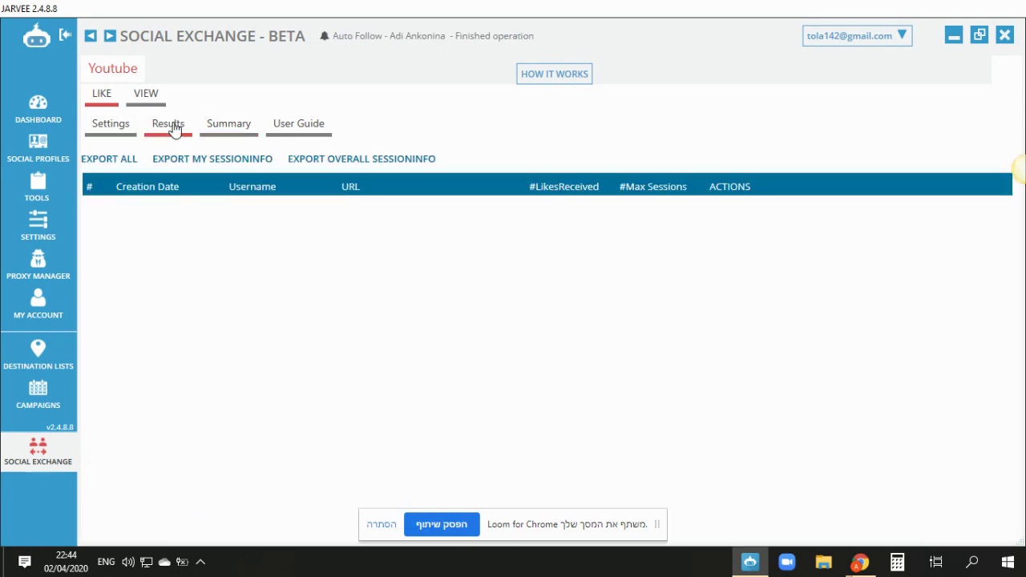
pyautogui.click(23, 471)
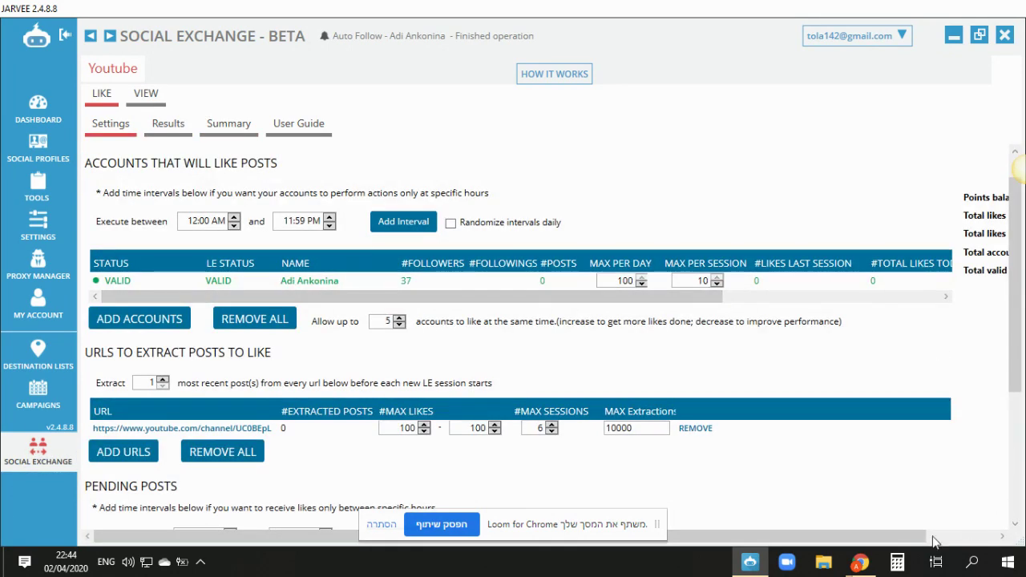
pyautogui.moveTo(859, 561)
pyautogui.click(897, 509)
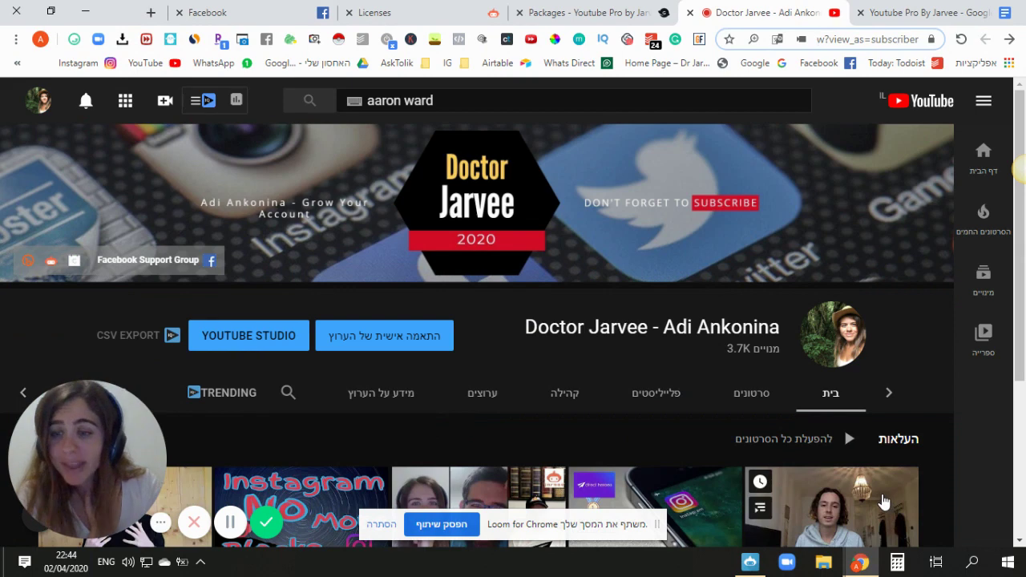
# Switch to the 'Youtube Pro By Jarvee' doc and scroll back to its title and topic list
pyautogui.click(948, 6)
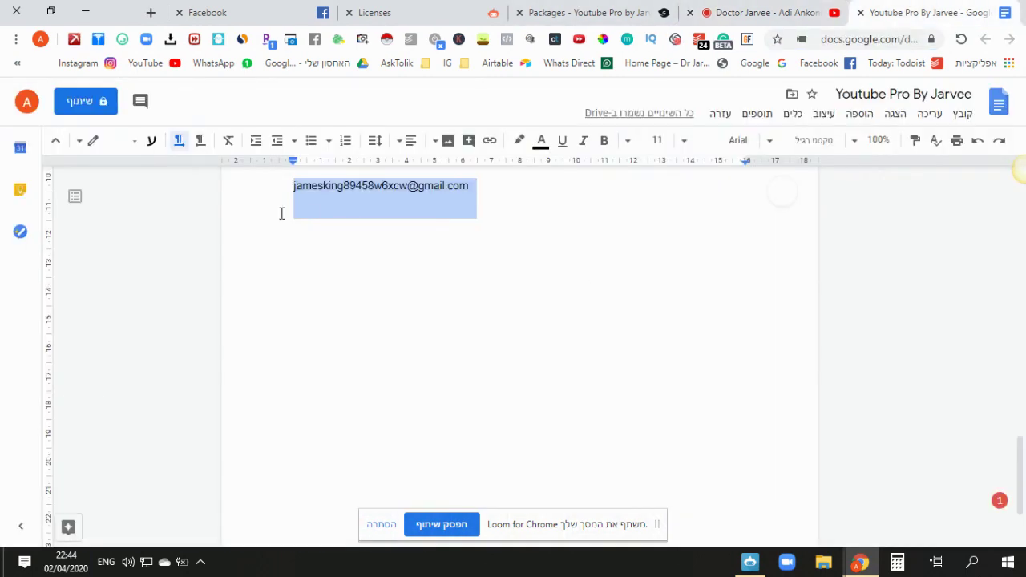
pyautogui.scroll(-5, 414, 267)
pyautogui.scroll(4, 417, 273)
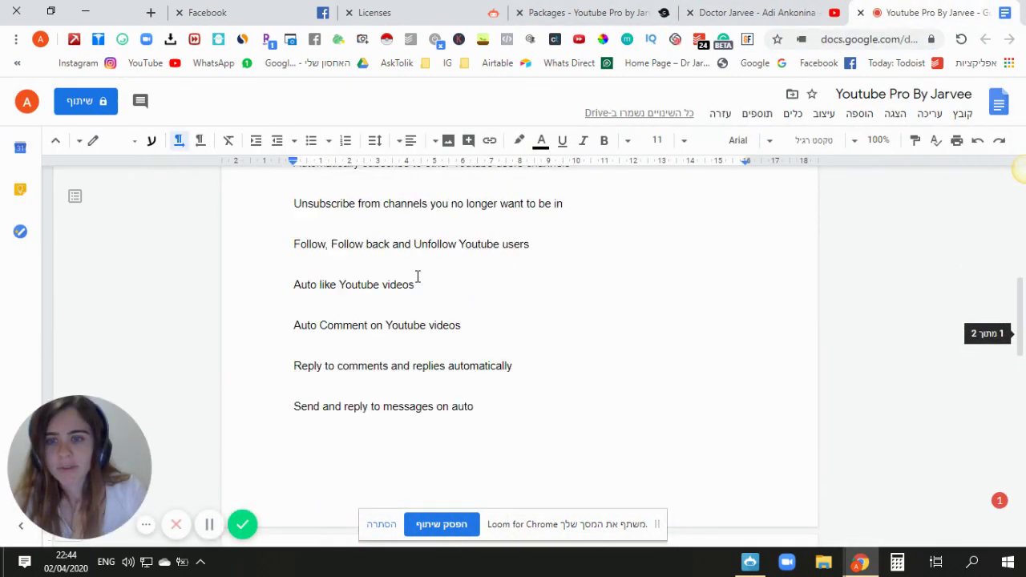
pyautogui.scroll(3, 415, 284)
pyautogui.scroll(2, 414, 280)
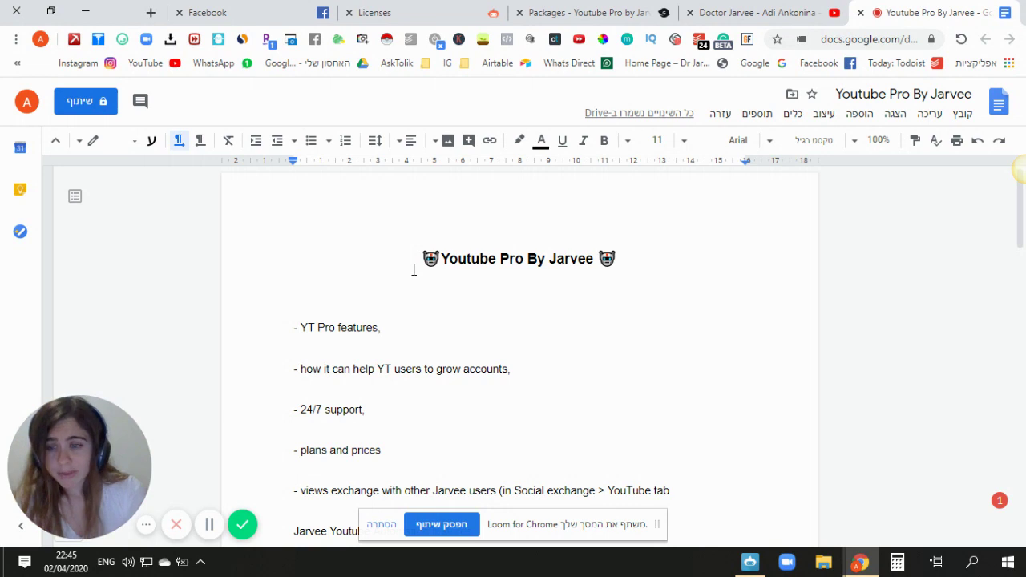
pyautogui.scroll(-2, 414, 269)
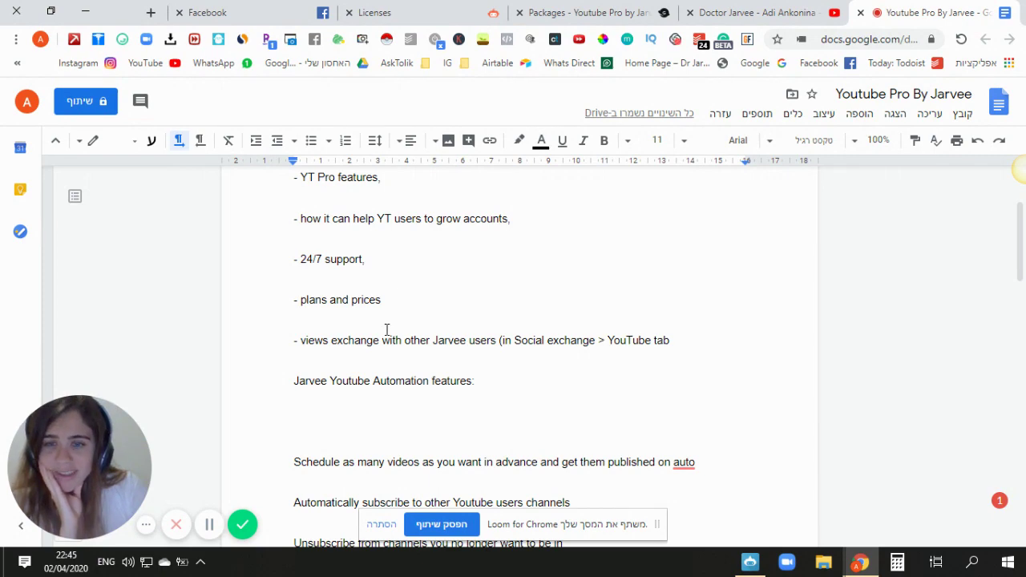
pyautogui.scroll(3, 486, 413)
pyautogui.scroll(1, 486, 413)
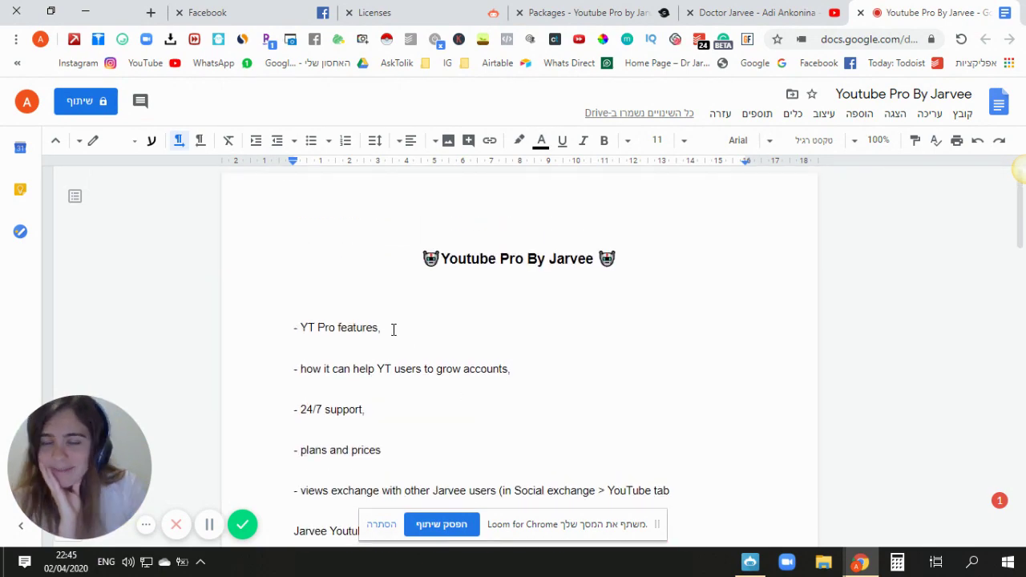